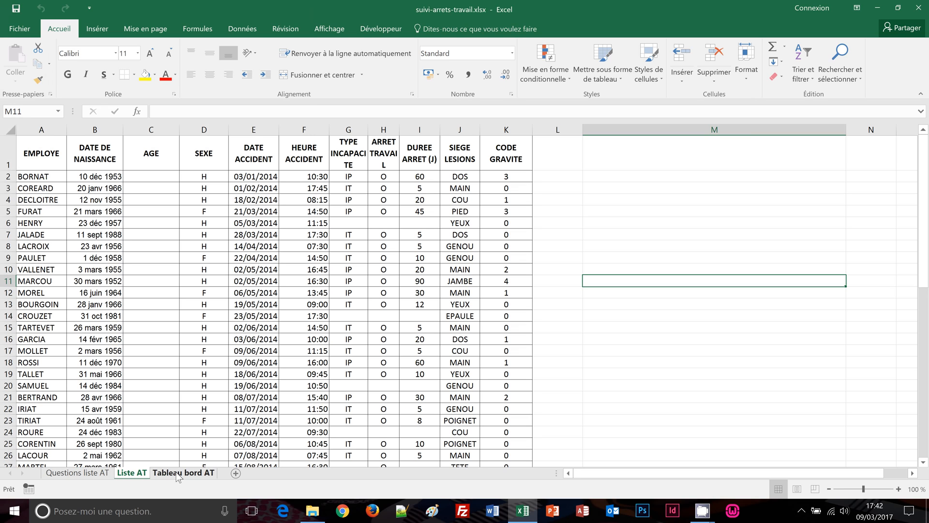
Go to the Tableau bord AT sheet showing the empty STATISTIQUES AT 2014 dashboard
{"action": "left_click", "coordinate": [596, 222]}
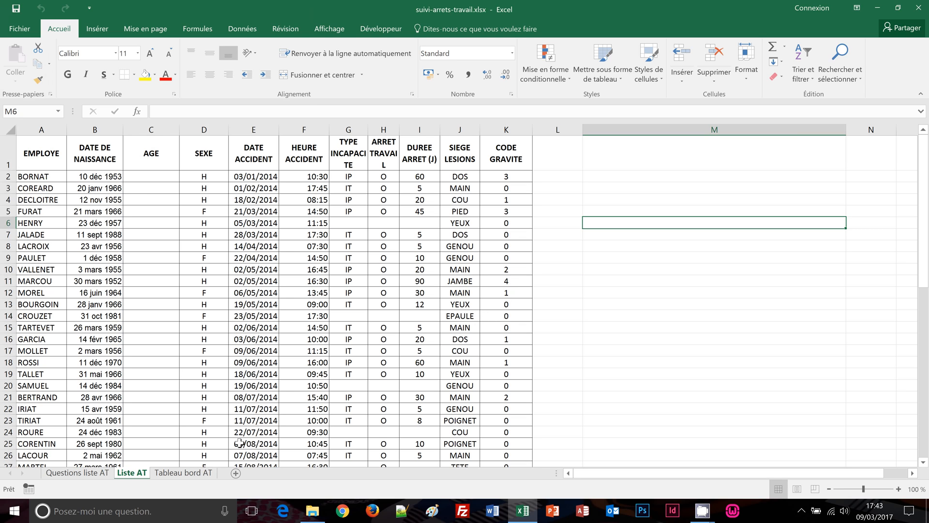
{"action": "left_click", "coordinate": [184, 474]}
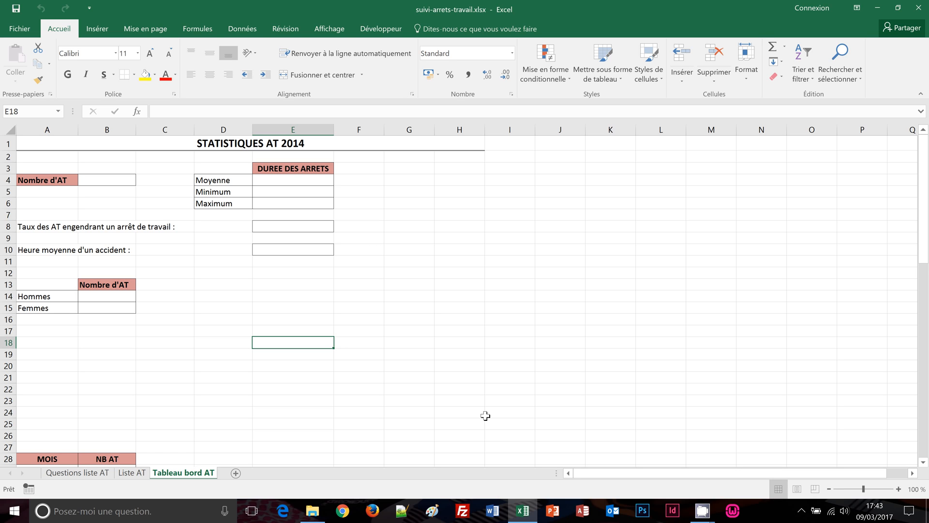
{"action": "left_click", "coordinate": [99, 178]}
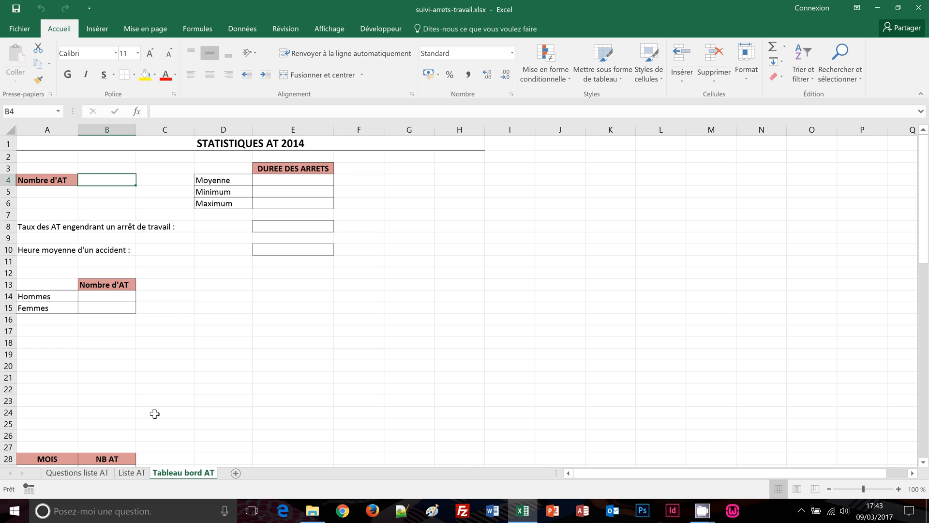
{"action": "left_click", "coordinate": [139, 474]}
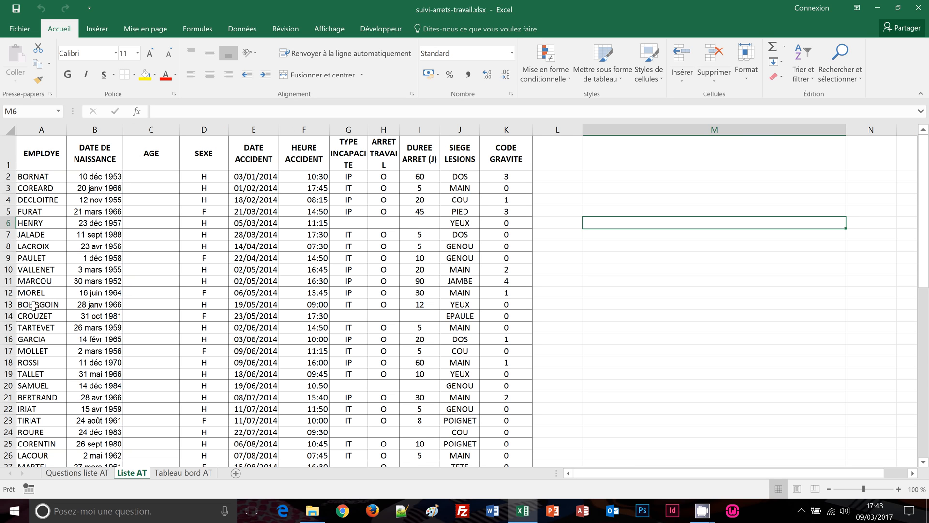
{"action": "left_click", "coordinate": [180, 475]}
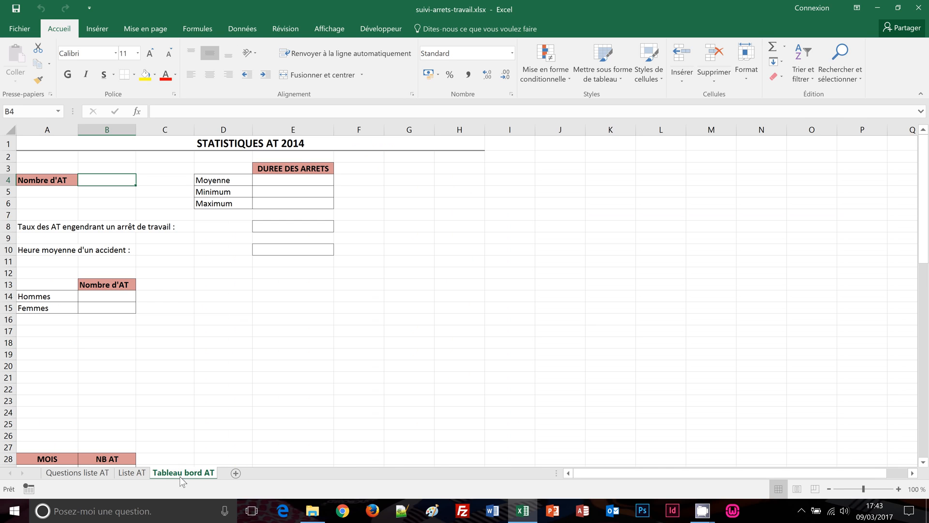
{"action": "left_click", "coordinate": [137, 476]}
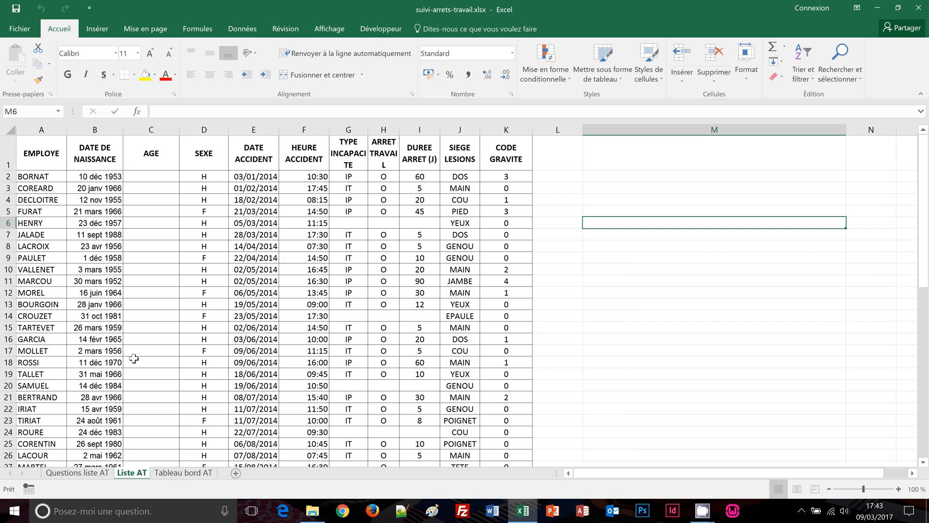
{"action": "scroll", "coordinate": [134, 358], "scroll_direction": "down", "scroll_amount": 6}
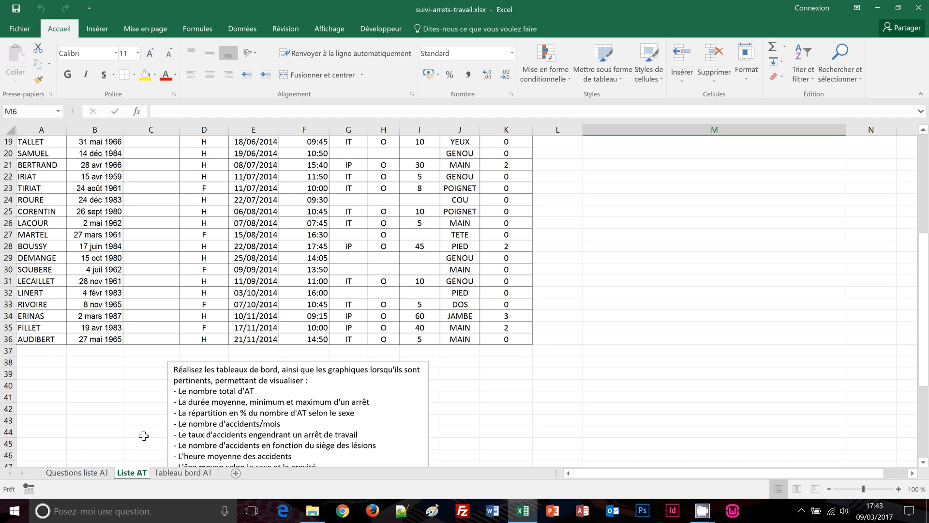
{"action": "left_click", "coordinate": [175, 476]}
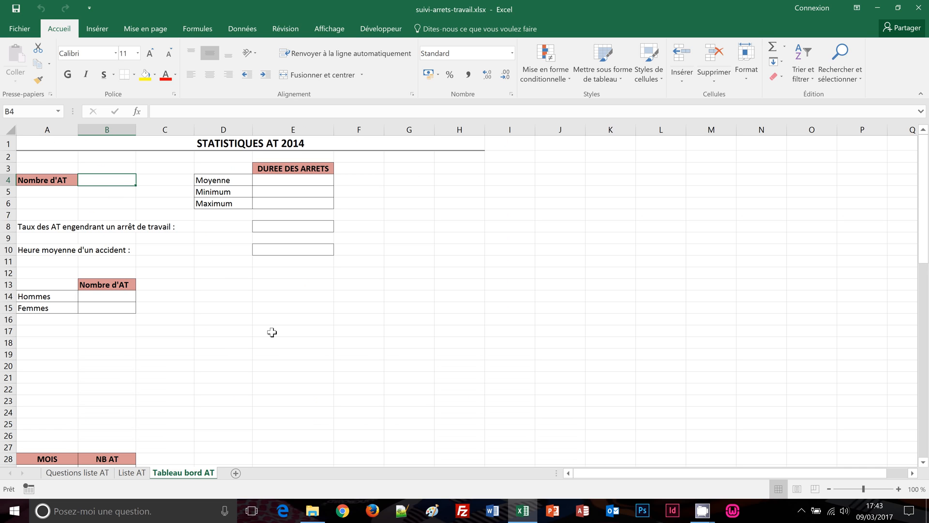
Enter =NBVAL('Liste AT'!A:A)-1 in B4 so Nombre d'AT shows 35
{"action": "type", "text": "=n"}
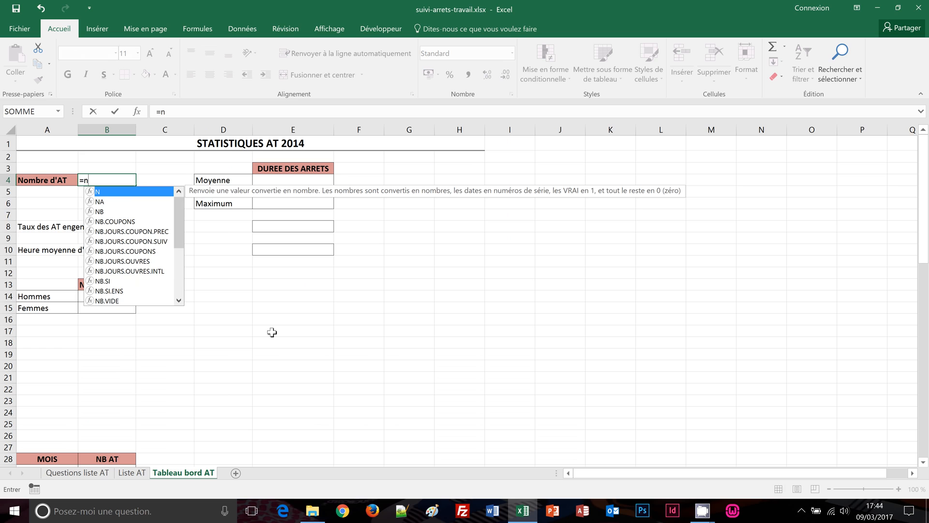
{"action": "type", "text": "bval"}
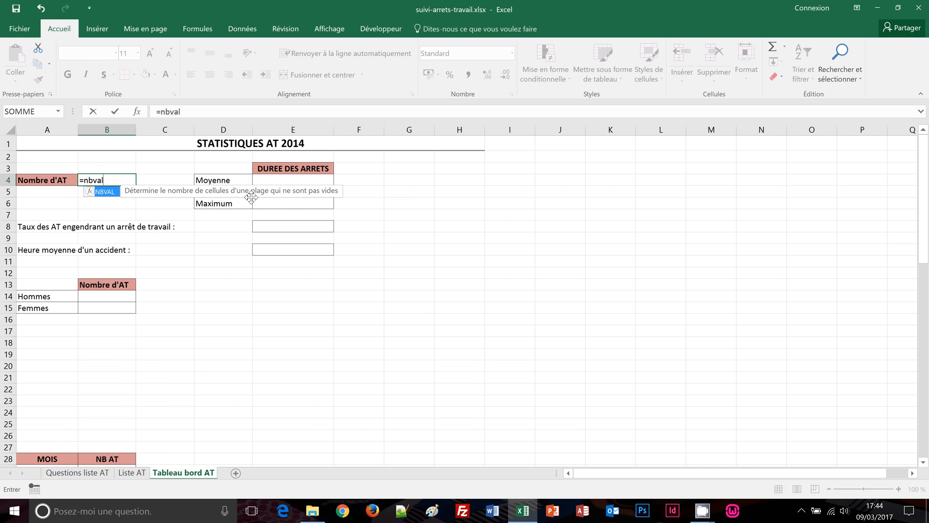
{"action": "type", "text": "("}
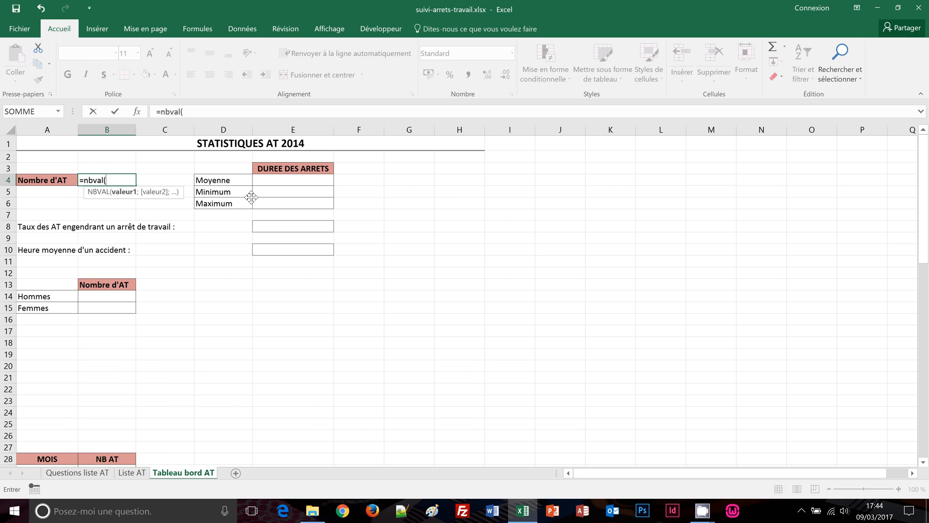
{"action": "left_click", "coordinate": [142, 473]}
{"action": "scroll", "coordinate": [143, 351], "scroll_direction": "up", "scroll_amount": 6}
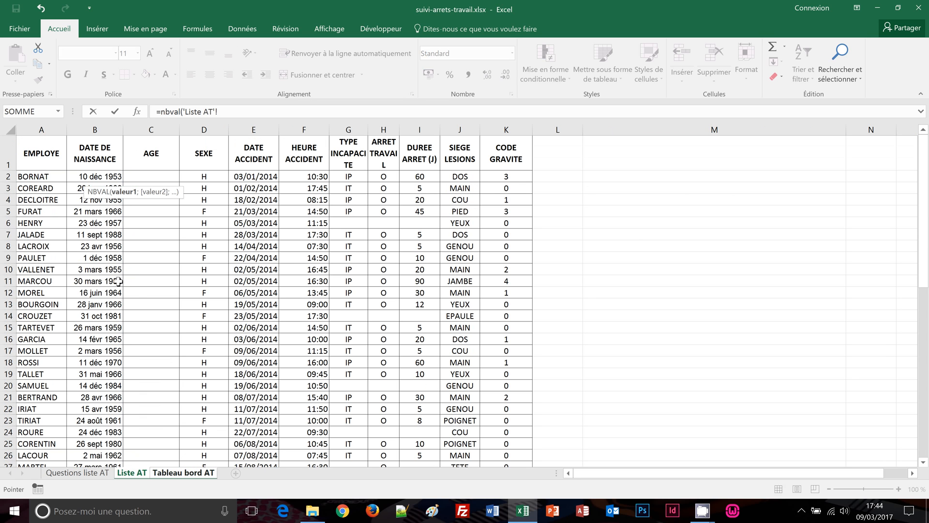
{"action": "left_click", "coordinate": [32, 130]}
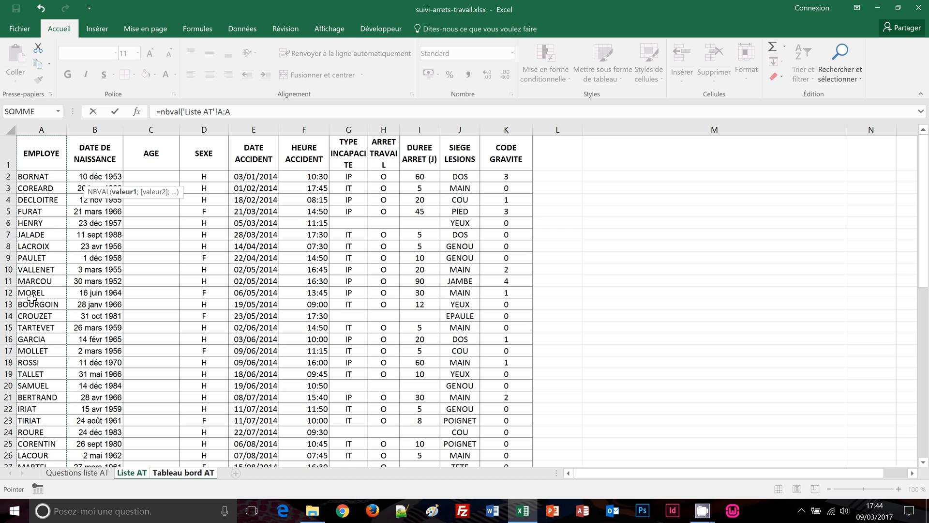
{"action": "scroll", "coordinate": [32, 298], "scroll_direction": "down", "scroll_amount": 6}
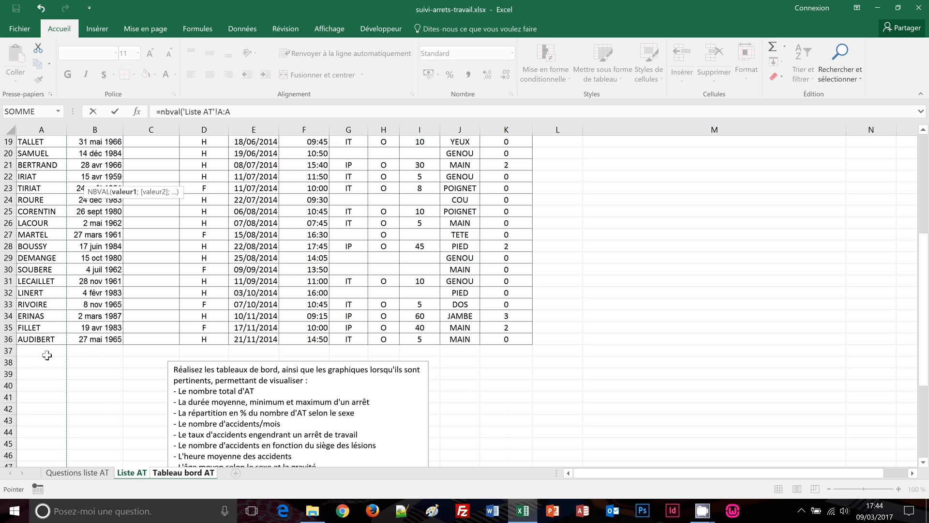
{"action": "scroll", "coordinate": [47, 354], "scroll_direction": "up", "scroll_amount": 6}
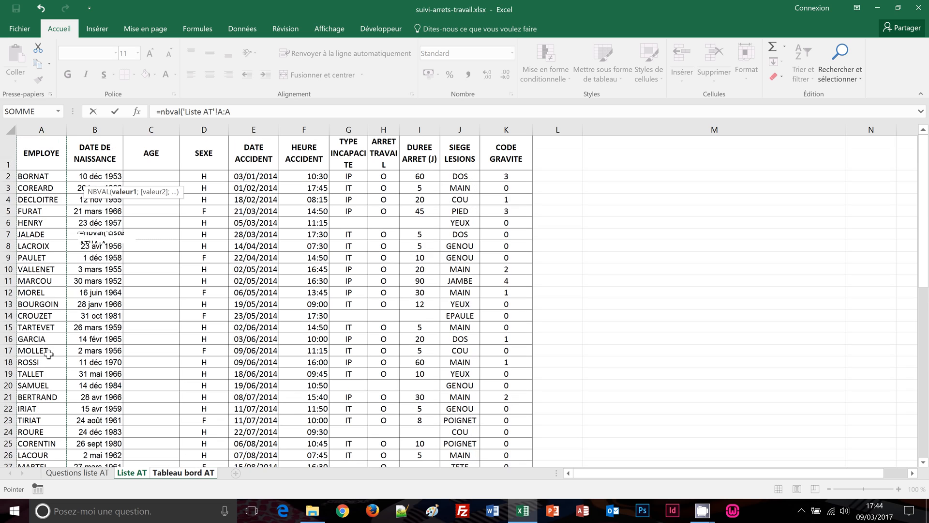
{"action": "left_click", "coordinate": [235, 111]}
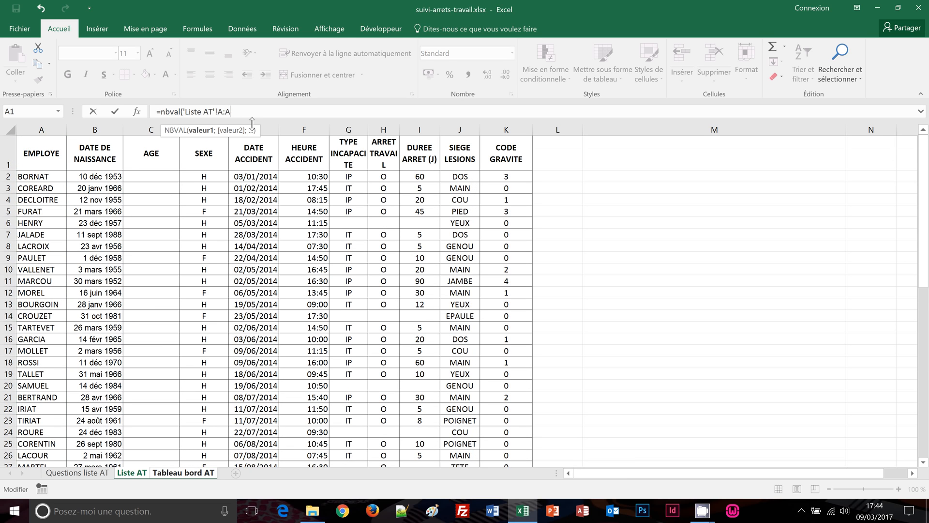
{"action": "type", "text": ")-"}
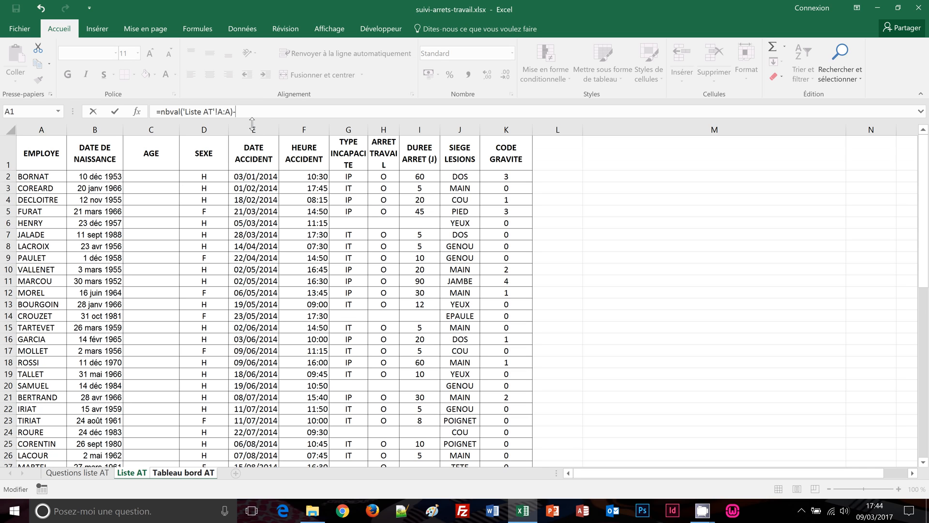
{"action": "type", "text": "1"}
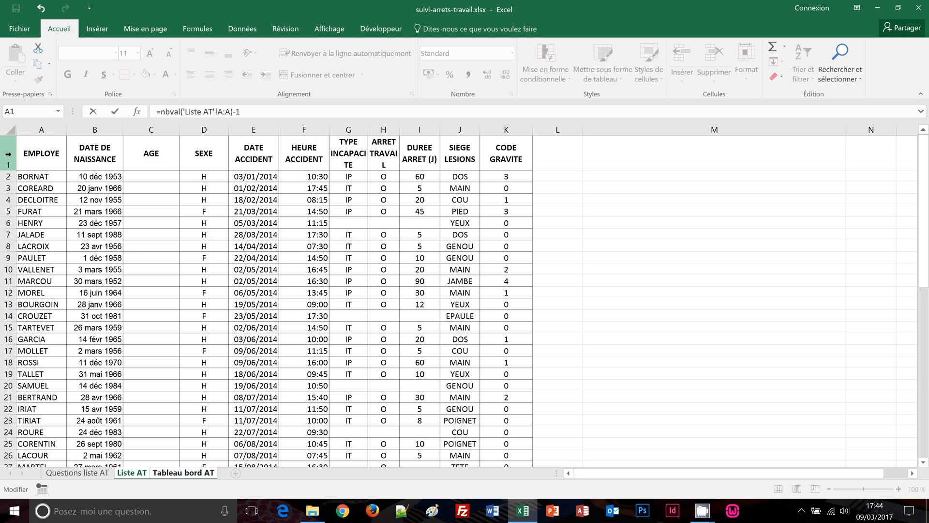
{"action": "key", "text": "Return"}
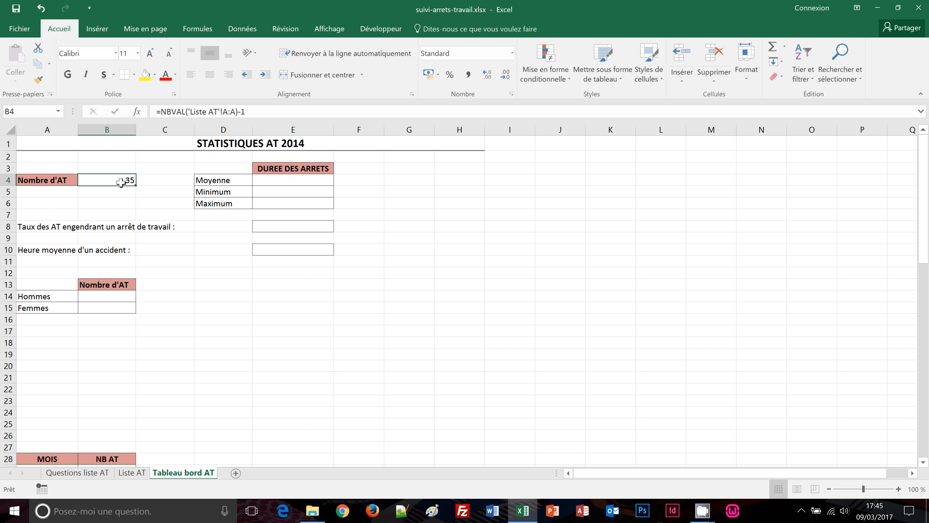
{"action": "left_click", "coordinate": [142, 473]}
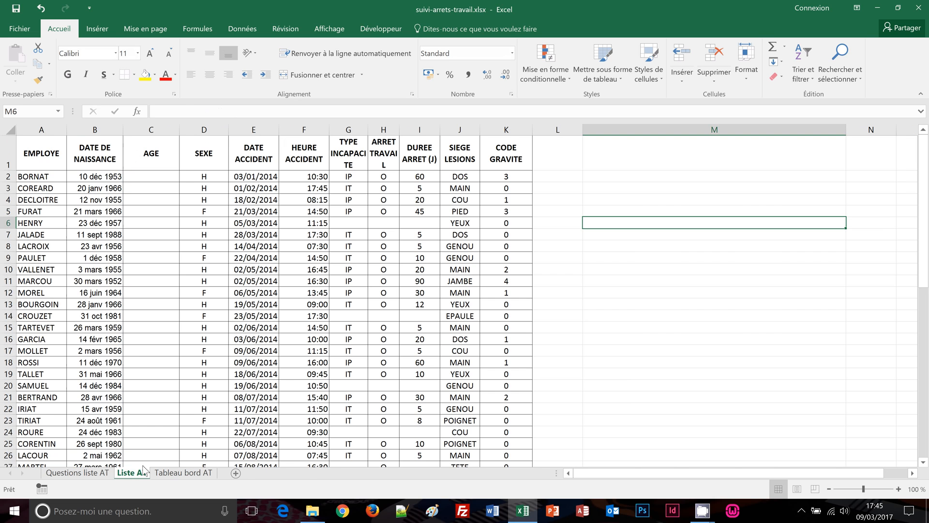
{"action": "scroll", "coordinate": [136, 359], "scroll_direction": "down", "scroll_amount": 2}
{"action": "scroll", "coordinate": [136, 359], "scroll_direction": "down", "scroll_amount": 3}
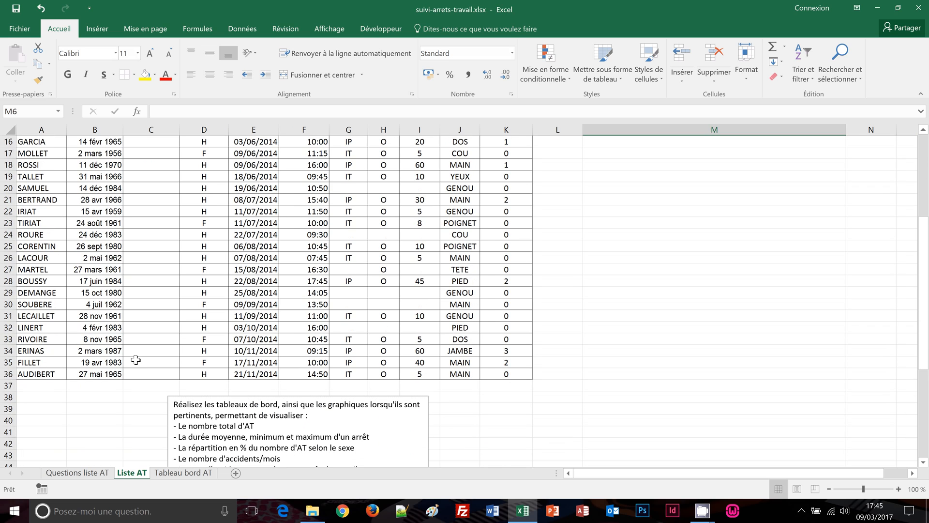
{"action": "left_click", "coordinate": [44, 387]}
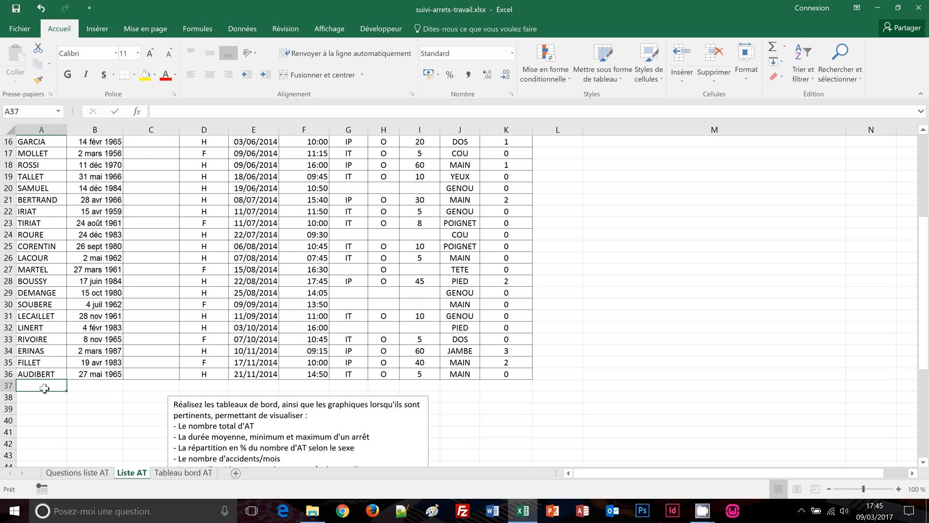
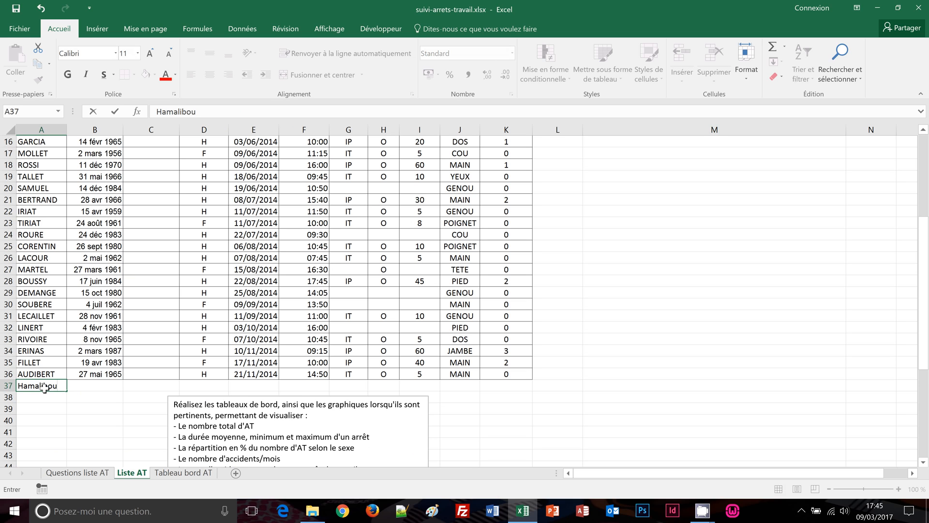
{"action": "key", "text": "Return"}
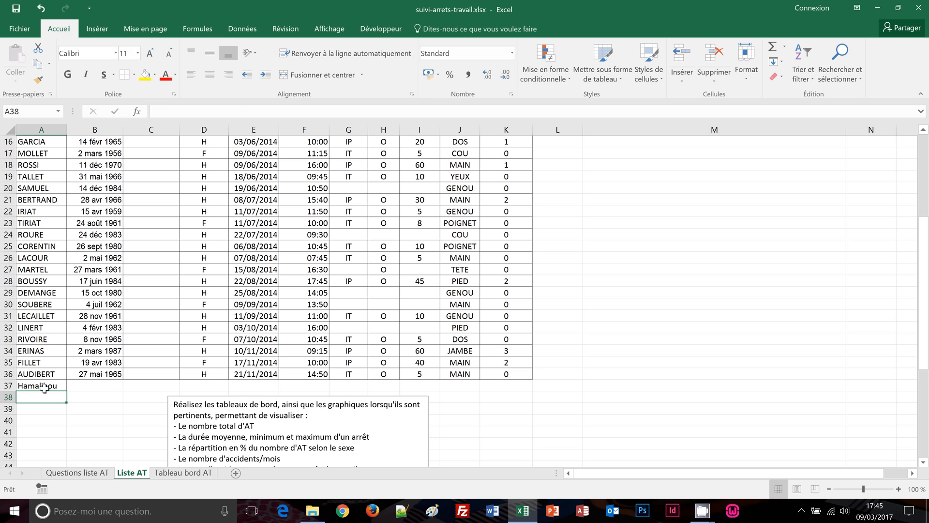
{"action": "left_click", "coordinate": [175, 473]}
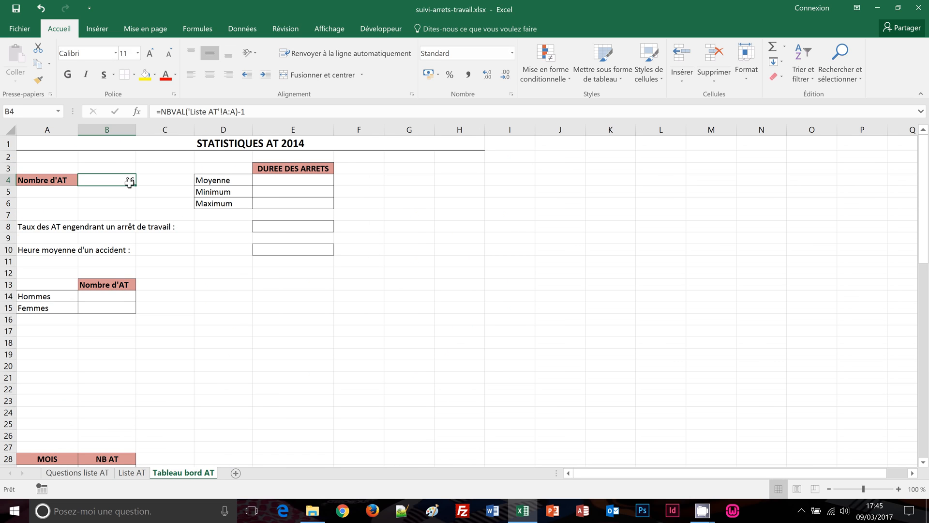
{"action": "left_click", "coordinate": [141, 474]}
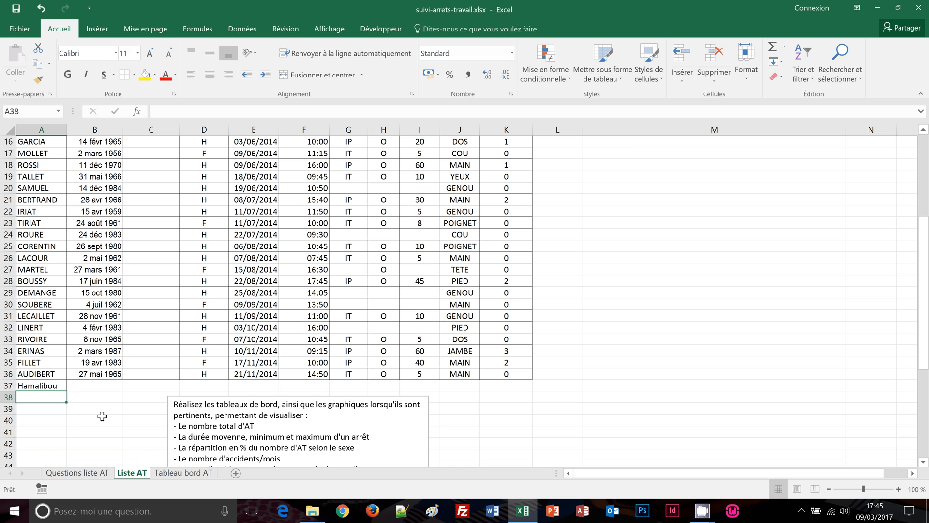
{"action": "left_click", "coordinate": [58, 385]}
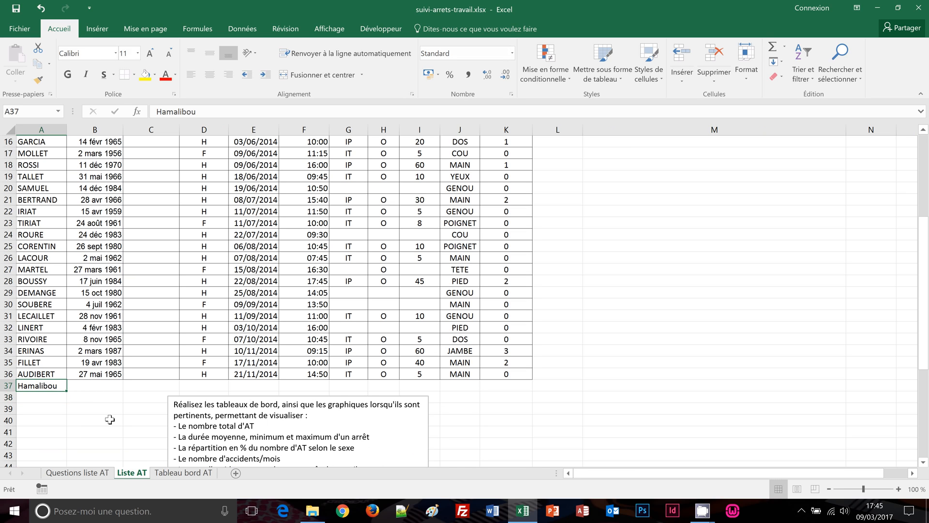
{"action": "key", "text": "Delete"}
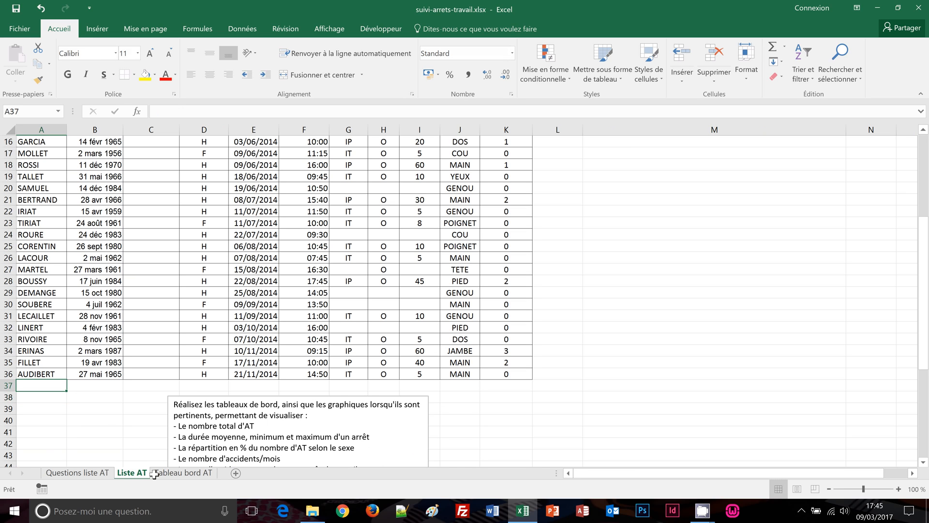
{"action": "left_click", "coordinate": [177, 475]}
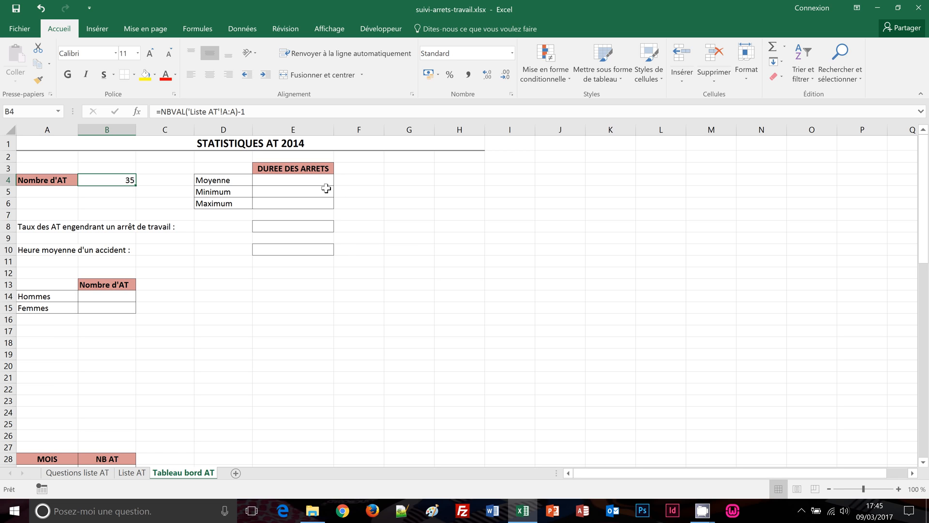
Enter =MOYENNE('Liste AT'!I:I) in E4, giving an average stop duration of 23
{"action": "left_click", "coordinate": [268, 179]}
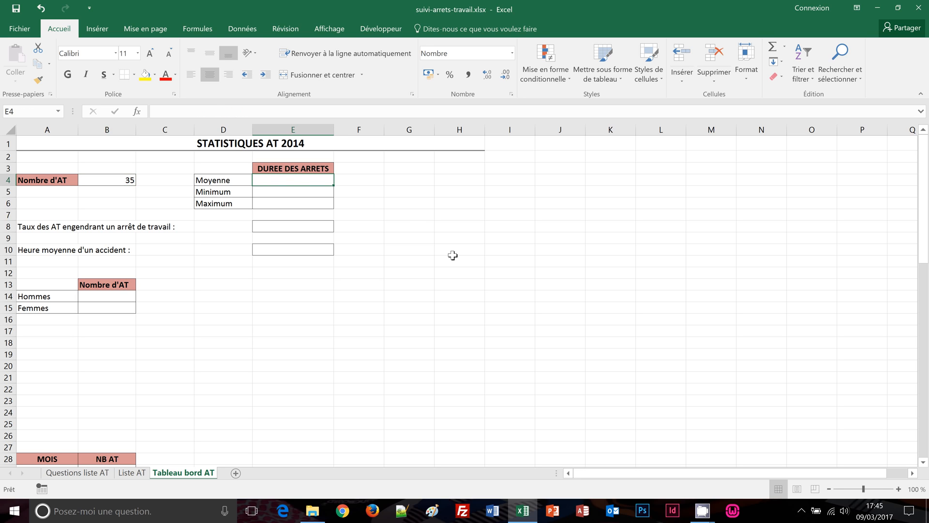
{"action": "type", "text": "=mo"}
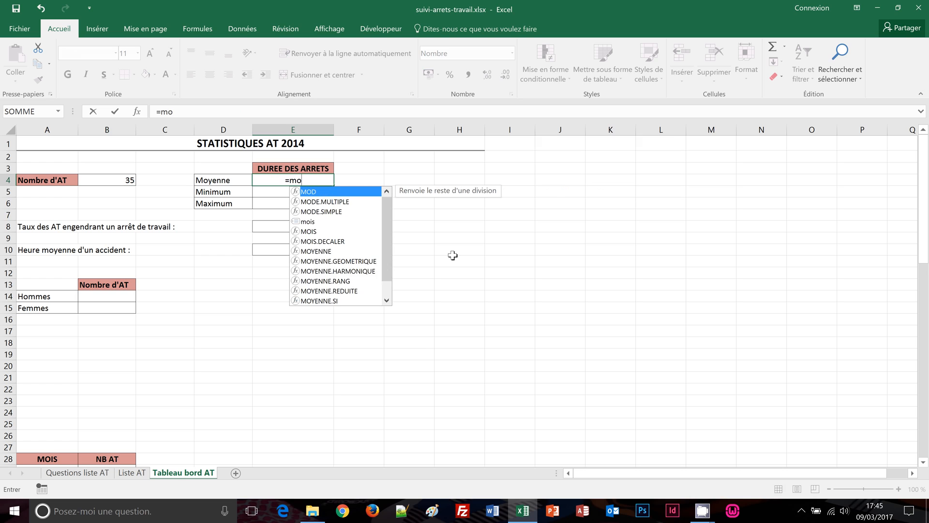
{"action": "type", "text": "yenne"}
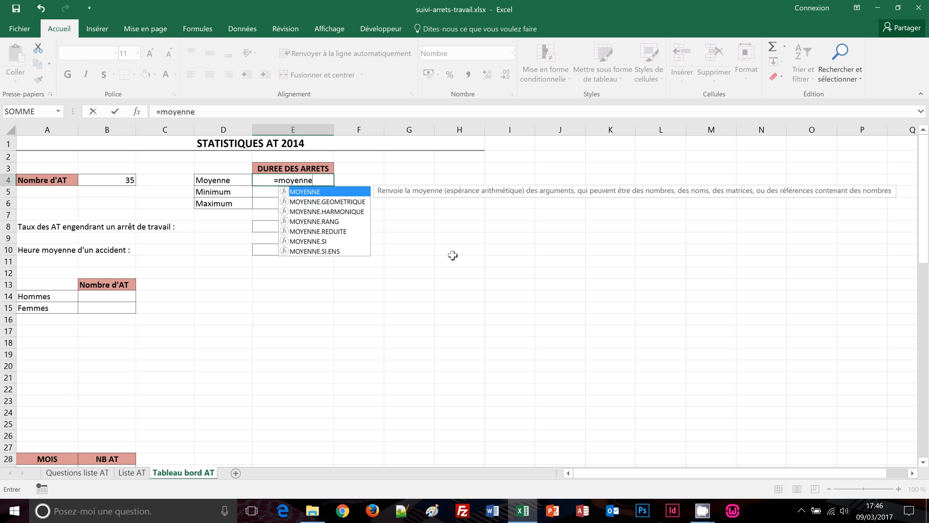
{"action": "type", "text": "("}
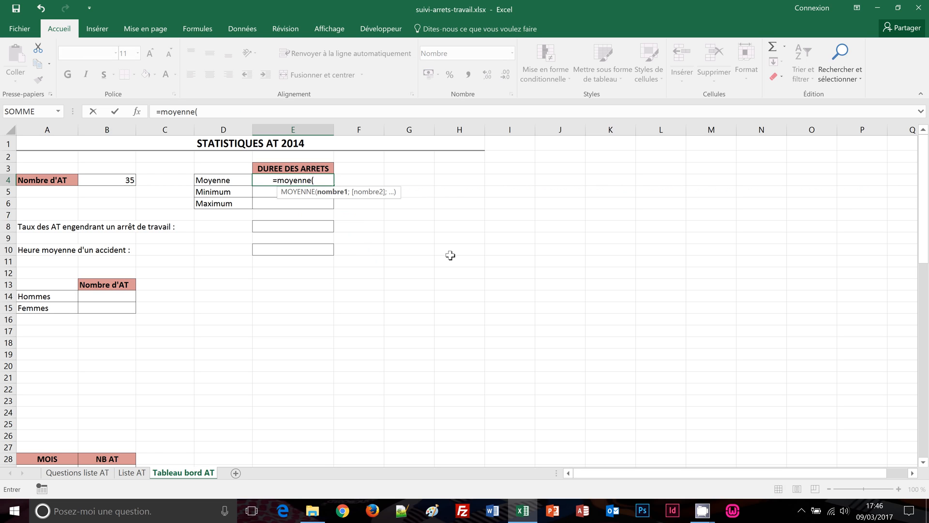
{"action": "left_click", "coordinate": [129, 475]}
{"action": "scroll", "coordinate": [371, 366], "scroll_direction": "up", "scroll_amount": 5}
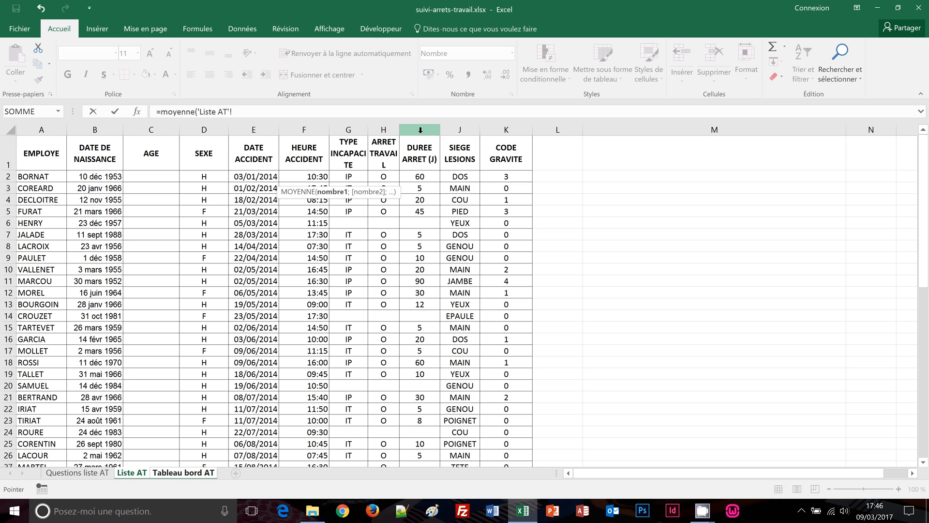
{"action": "left_click", "coordinate": [420, 129]}
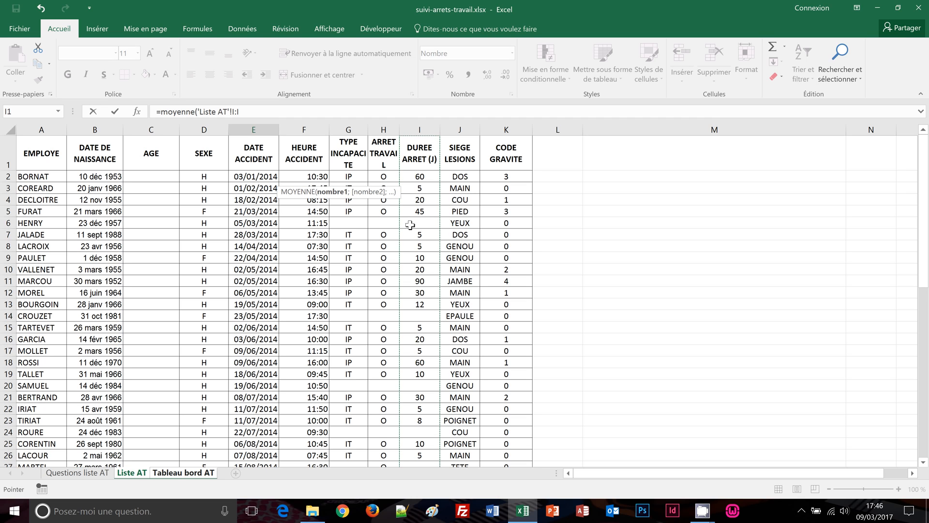
{"action": "scroll", "coordinate": [421, 257], "scroll_direction": "down", "scroll_amount": 6}
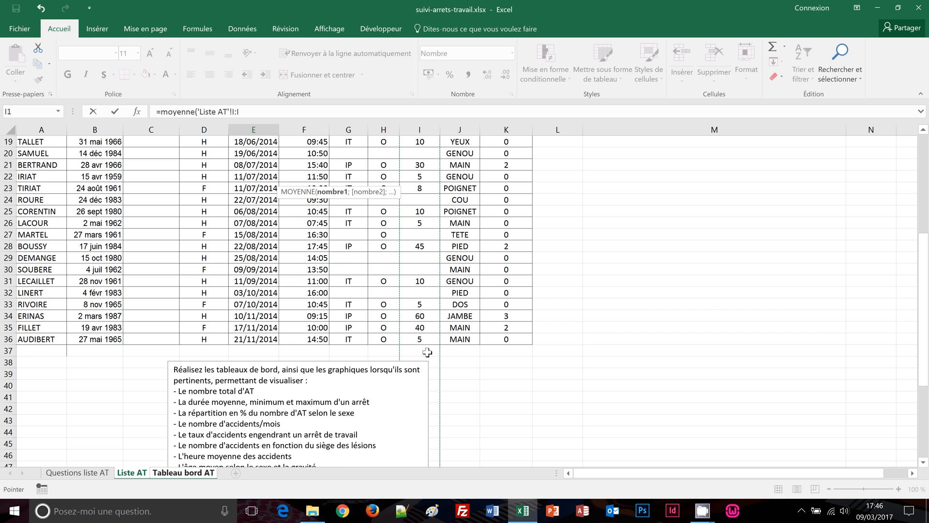
{"action": "scroll", "coordinate": [428, 352], "scroll_direction": "up", "scroll_amount": 6}
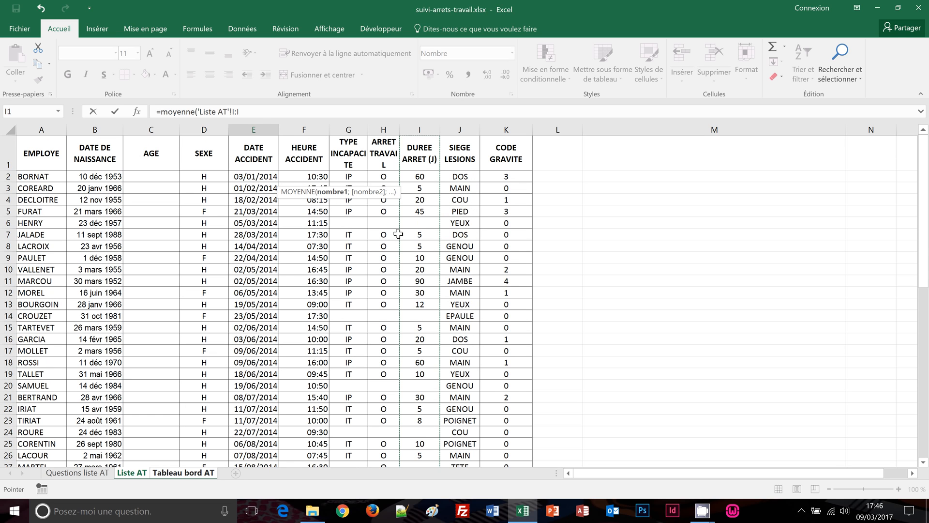
{"action": "left_click", "coordinate": [261, 114]}
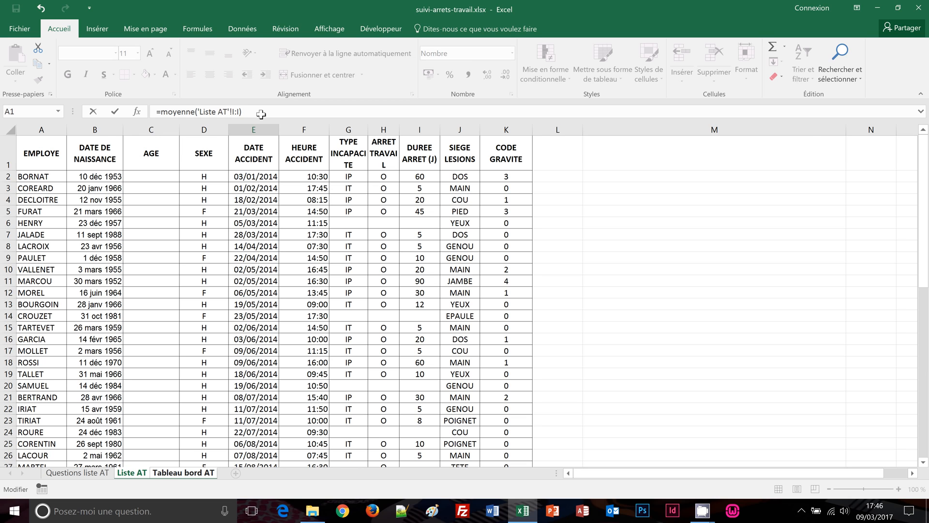
{"action": "key", "text": "Return"}
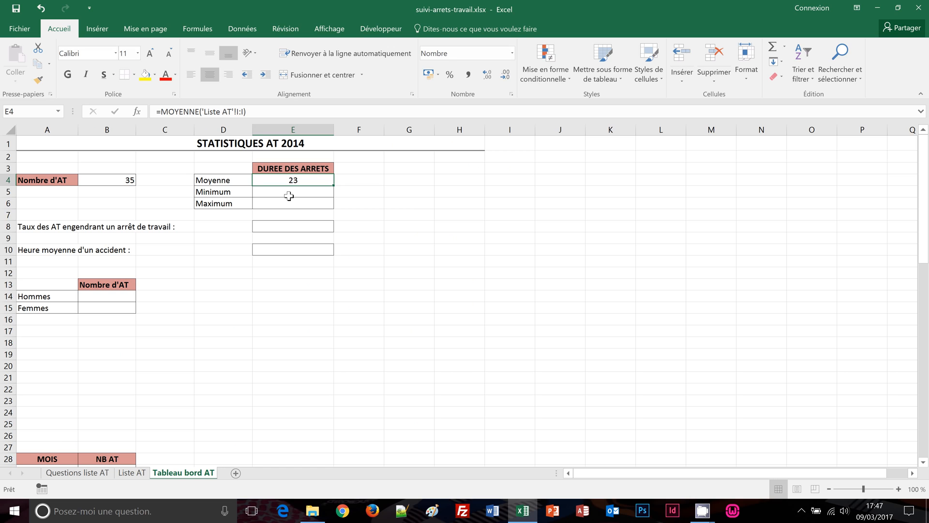
{"action": "left_click", "coordinate": [288, 194]}
Enter =MIN('Liste AT'!I:I) in E5 to show the minimum duration of 5
{"action": "type", "text": "=min("}
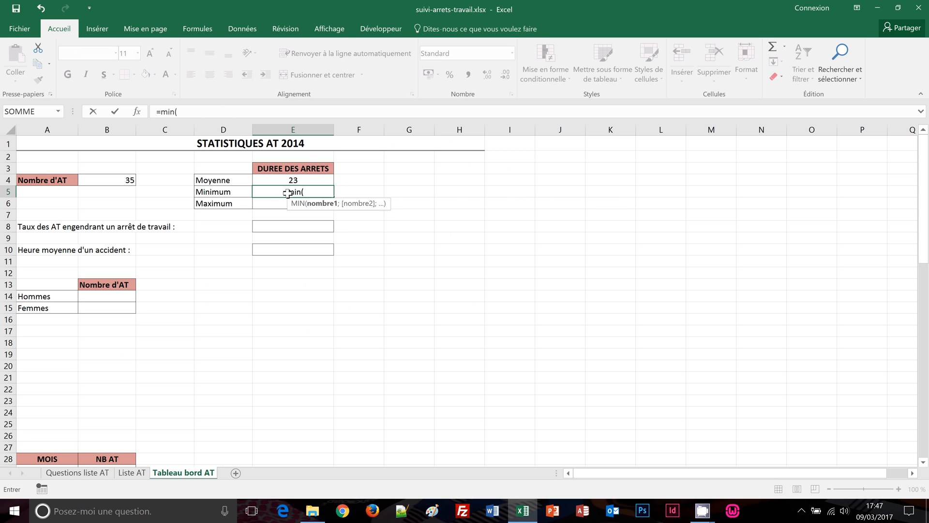
{"action": "left_click", "coordinate": [136, 476]}
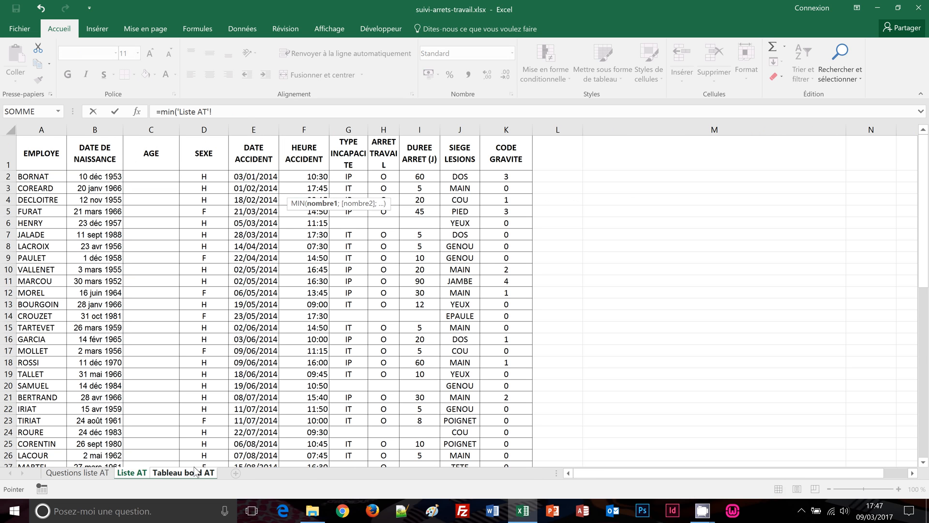
{"action": "left_click", "coordinate": [418, 128]}
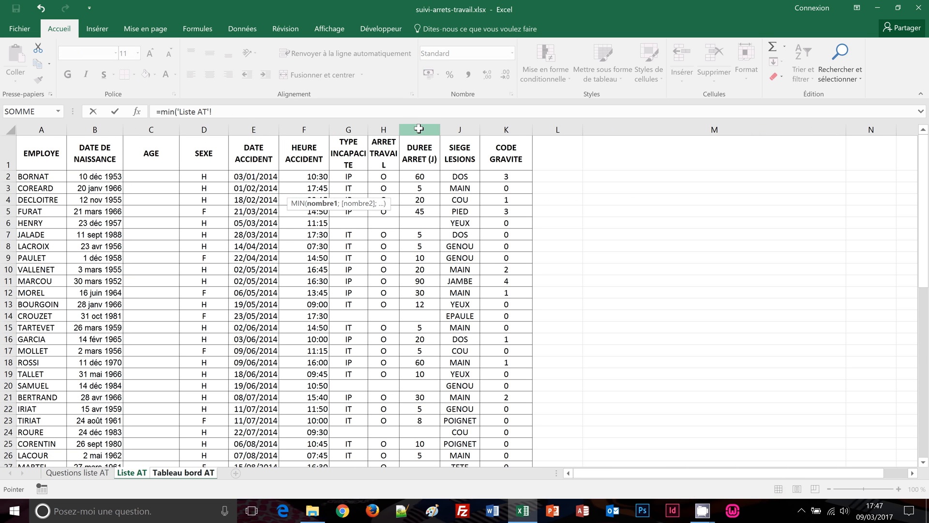
{"action": "left_click", "coordinate": [420, 129]}
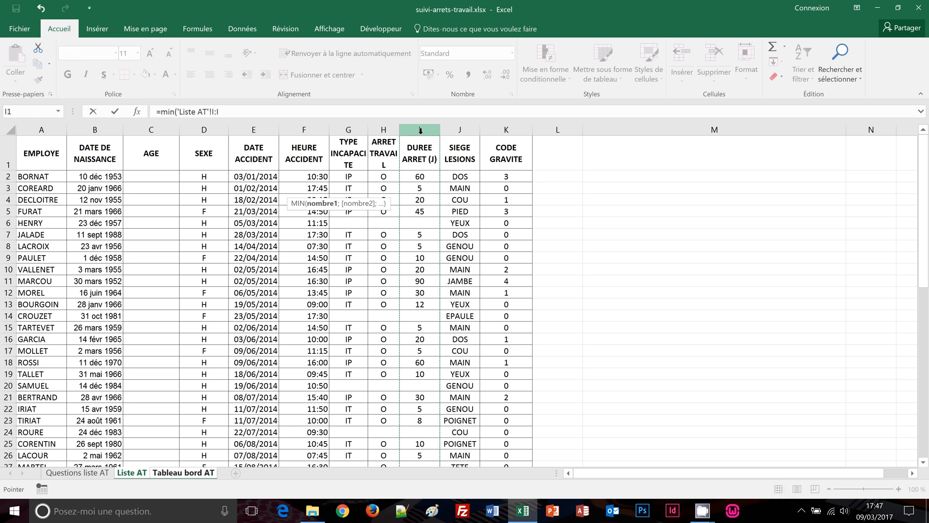
{"action": "type", "text": ")"}
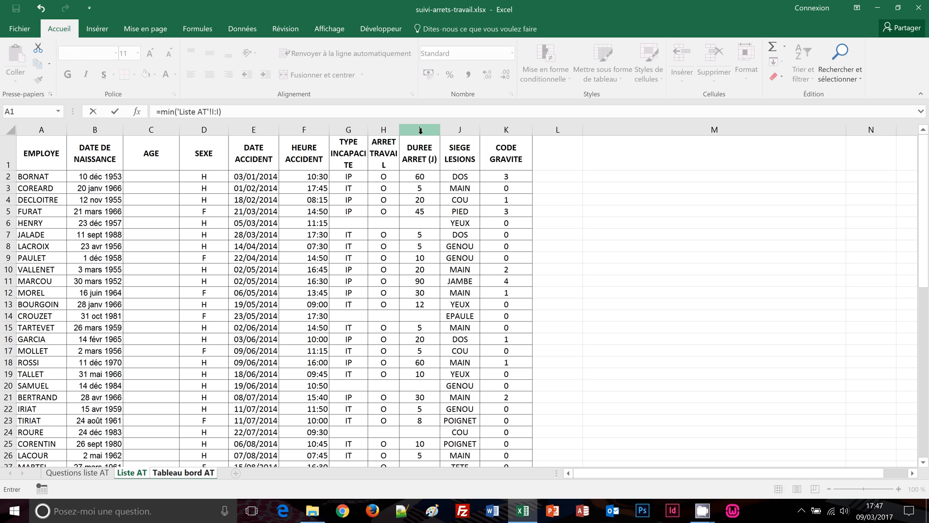
{"action": "key", "text": "Return"}
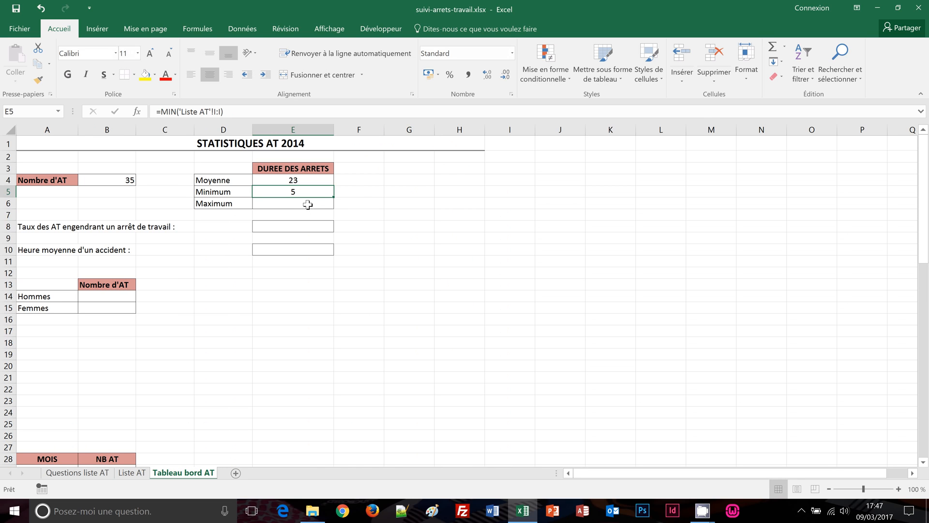
Enter =MAX('Liste AT'!I:I) in E6, showing the maximum duration of 90
{"action": "left_click", "coordinate": [307, 203]}
{"action": "type", "text": "="}
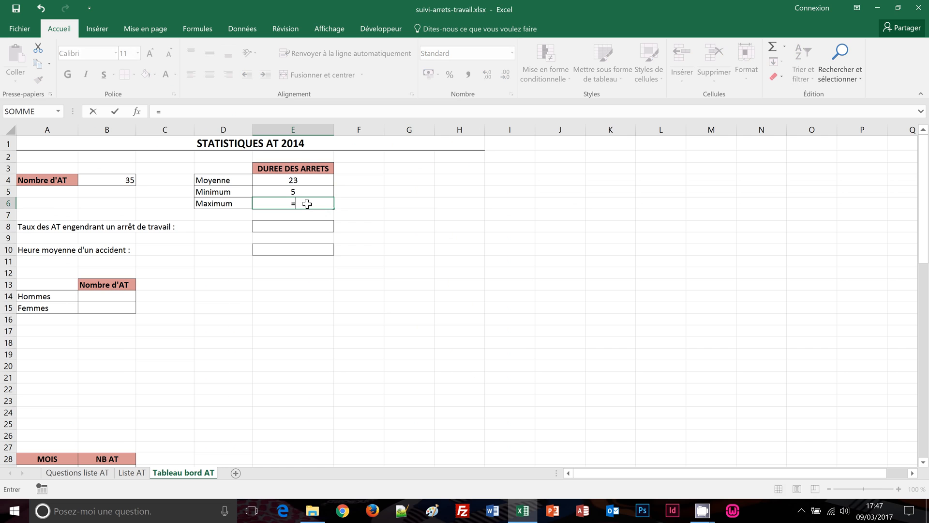
{"action": "type", "text": "max("}
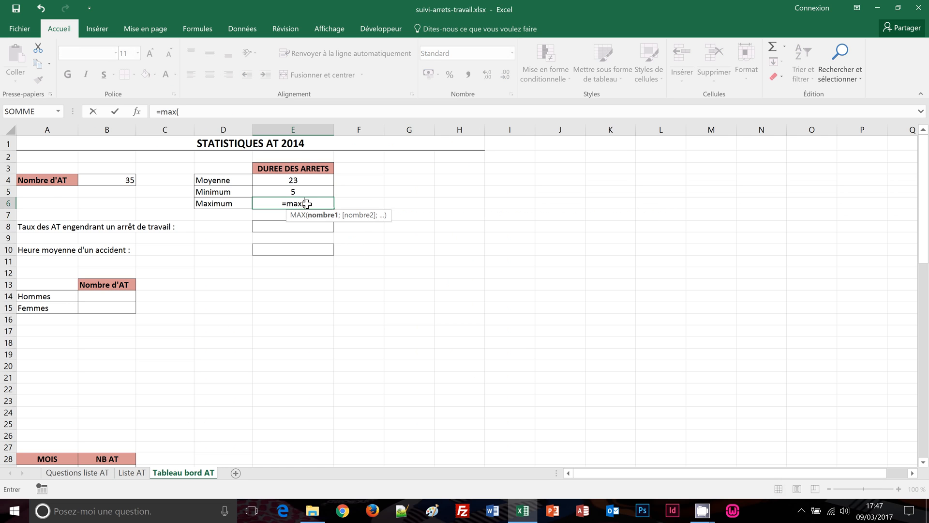
{"action": "left_click", "coordinate": [142, 475]}
{"action": "left_click", "coordinate": [419, 130]}
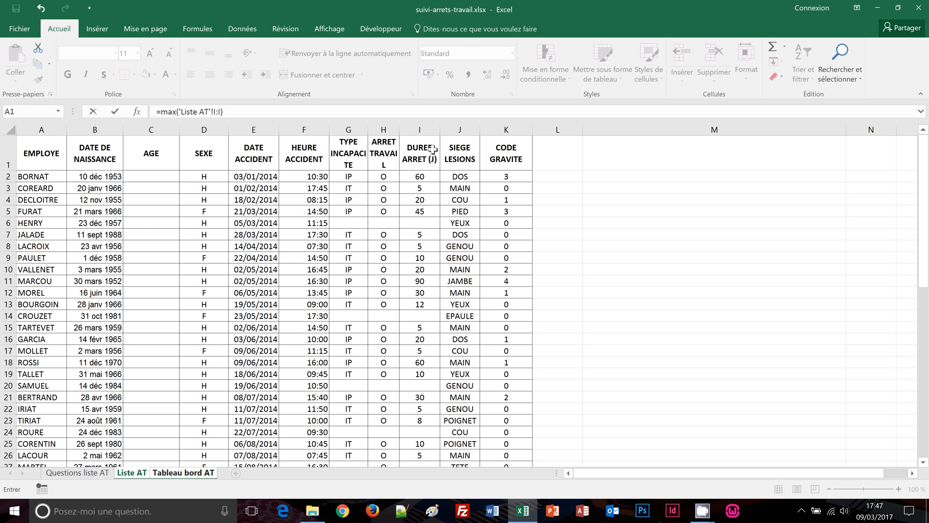
{"action": "key", "text": "Return"}
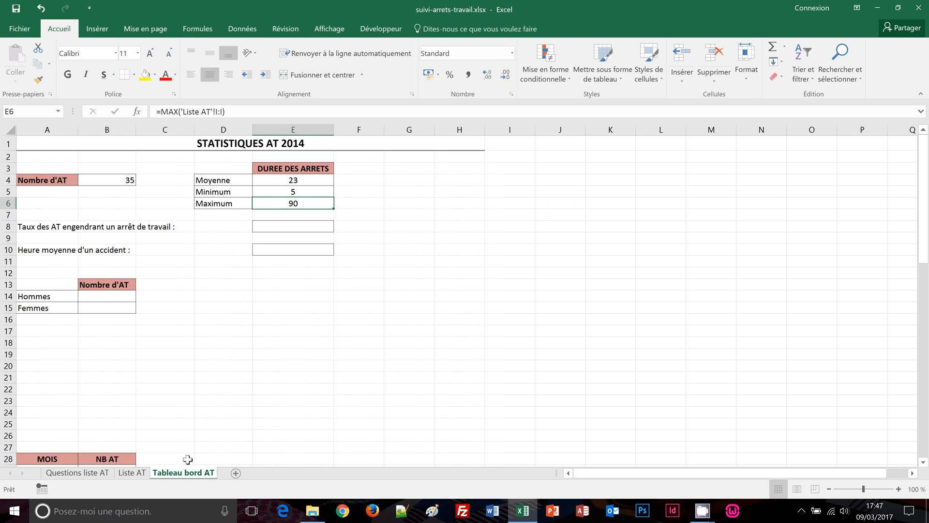
{"action": "left_click", "coordinate": [131, 474]}
{"action": "scroll", "coordinate": [348, 406], "scroll_direction": "down", "scroll_amount": 4}
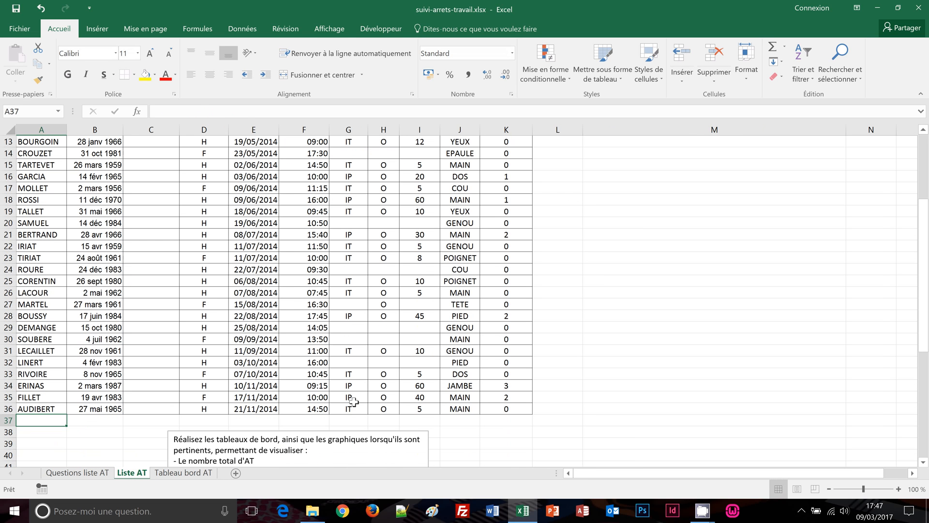
{"action": "left_click", "coordinate": [424, 422]}
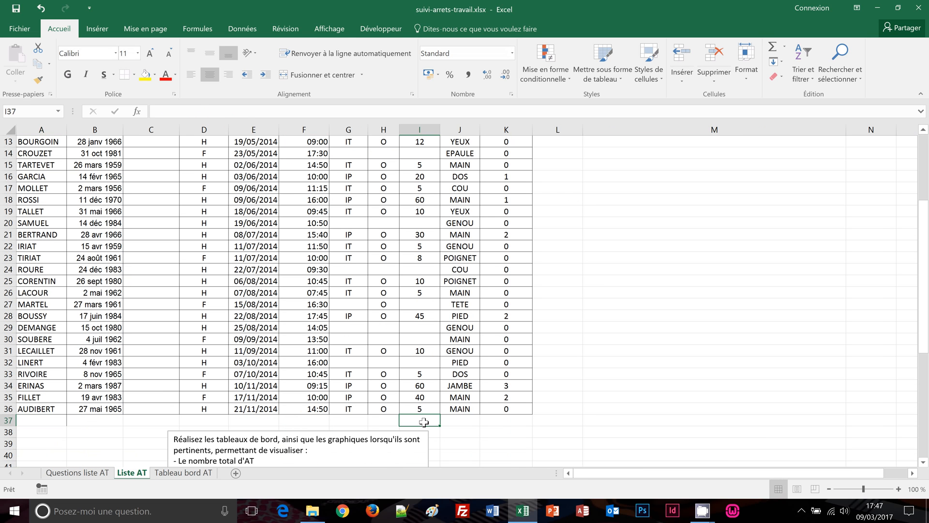
{"action": "type", "text": "1"}
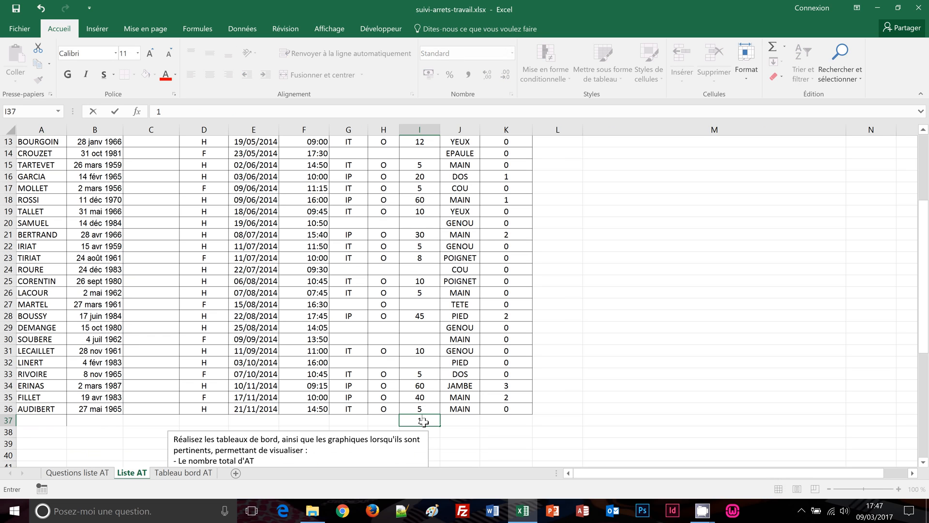
{"action": "type", "text": "15"}
{"action": "key", "text": "ctrl+Return"}
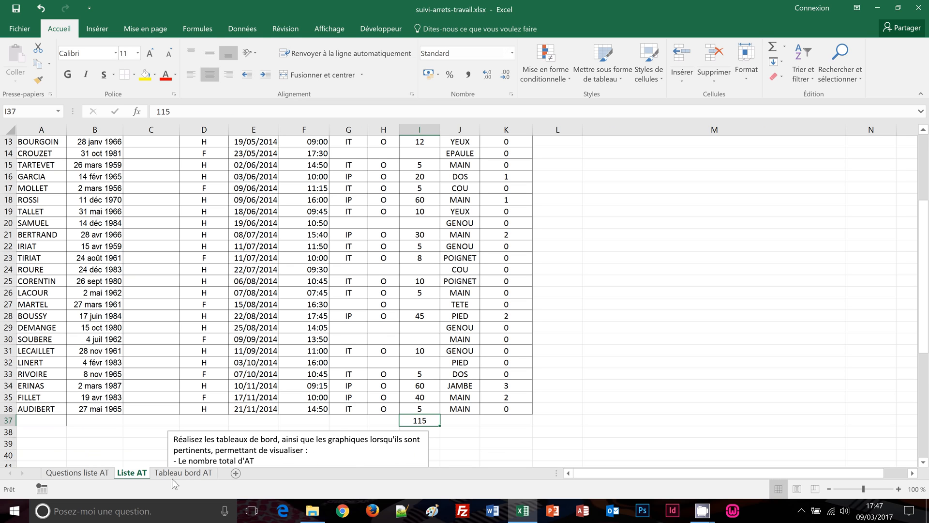
{"action": "left_click", "coordinate": [168, 477]}
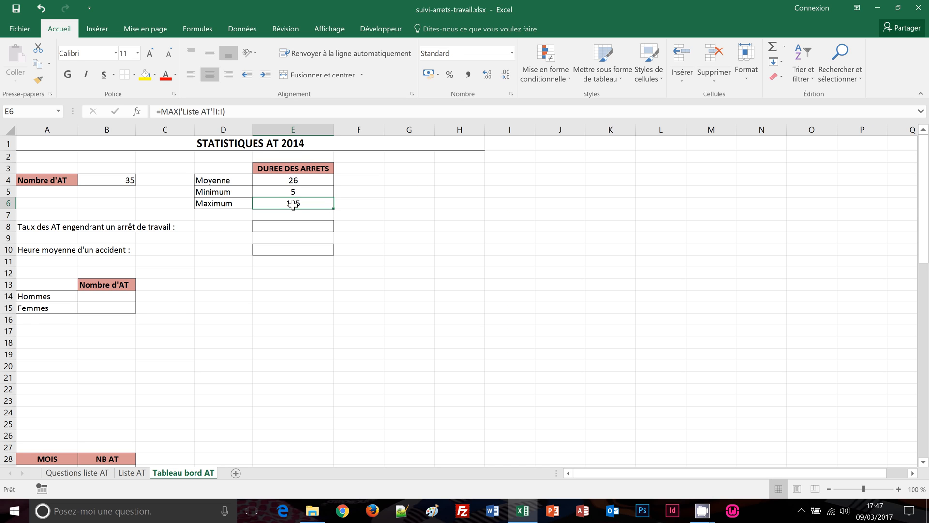
{"action": "left_click", "coordinate": [134, 477]}
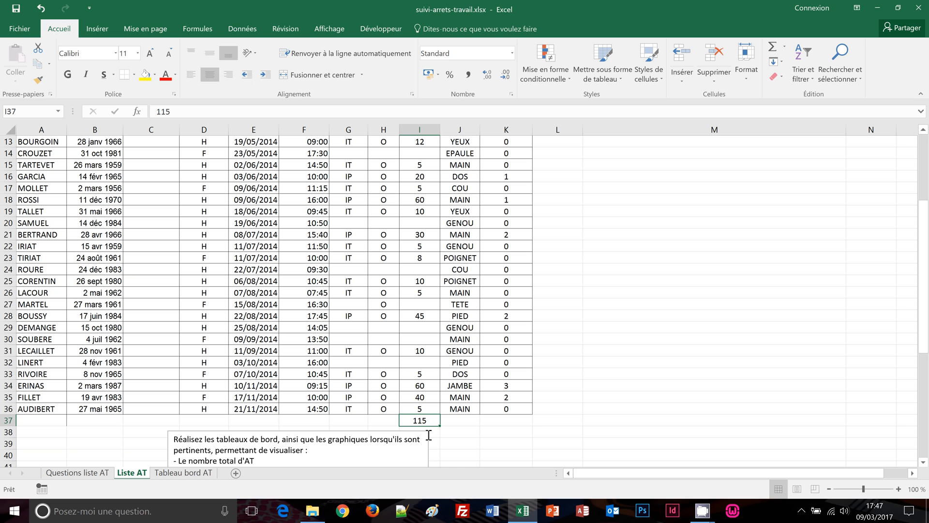
{"action": "key", "text": "Delete"}
{"action": "left_click", "coordinate": [182, 472]}
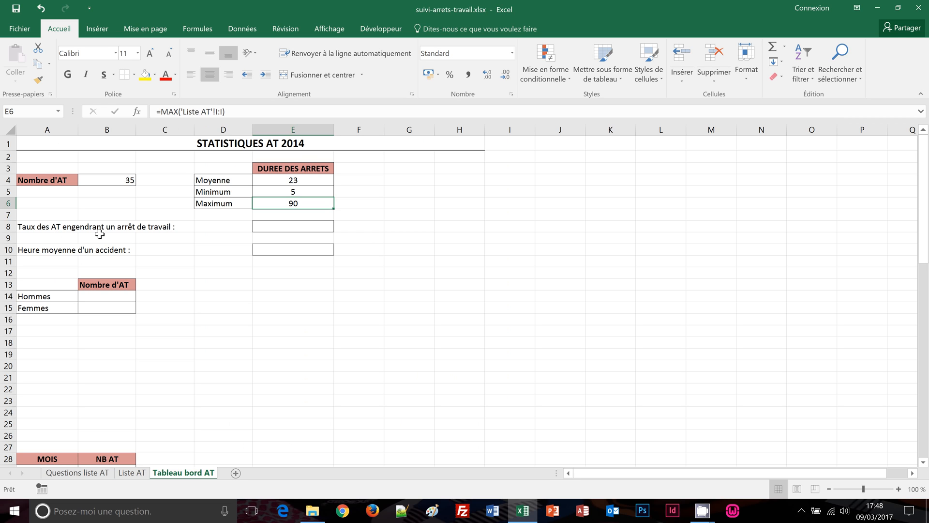
{"action": "left_click", "coordinate": [127, 475]}
{"action": "scroll", "coordinate": [146, 315], "scroll_direction": "up", "scroll_amount": 4}
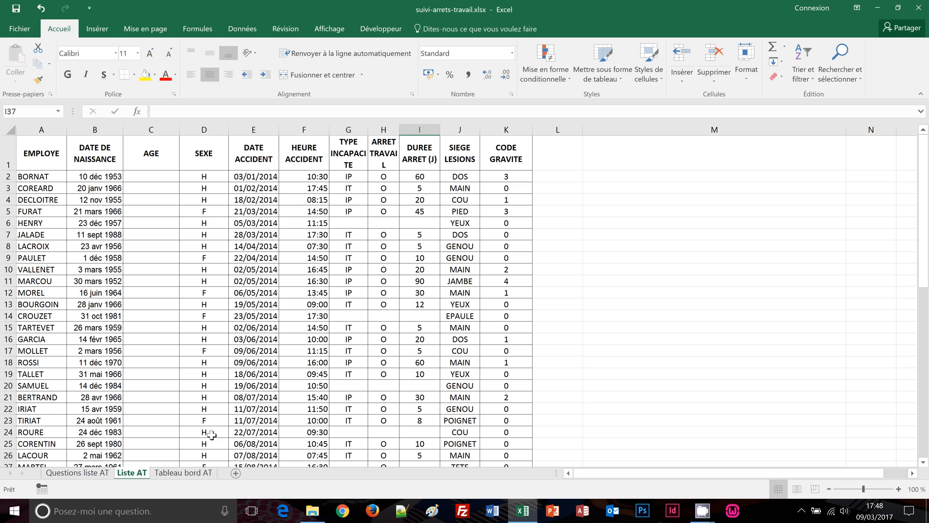
{"action": "left_click", "coordinate": [183, 473]}
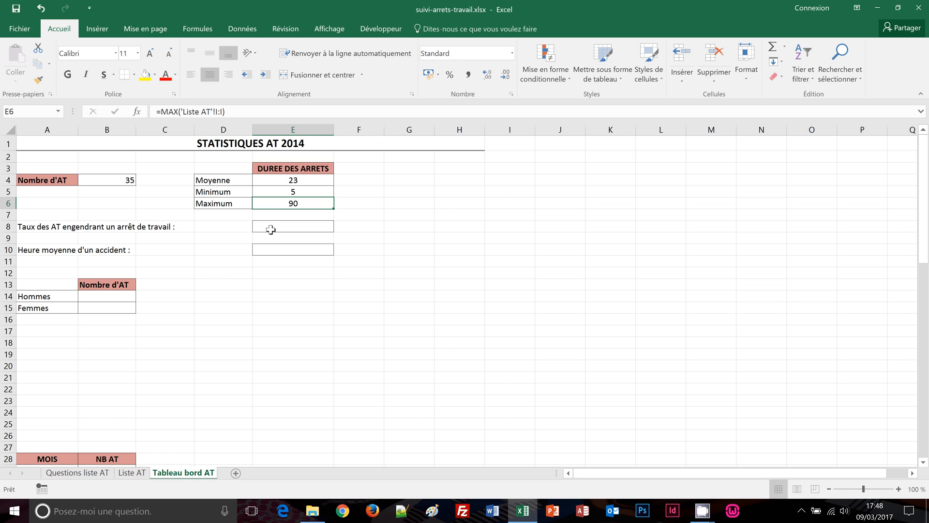
{"action": "left_click", "coordinate": [268, 230]}
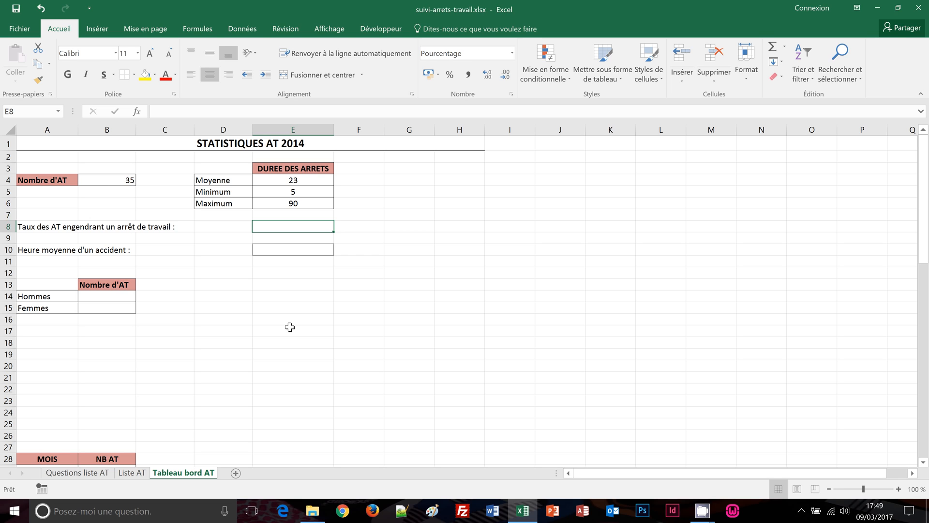
Enter =NB.SI('Liste AT'!H:H;"O")/B4 in E8, giving an 80% stoppage rate
{"action": "type", "text": "="}
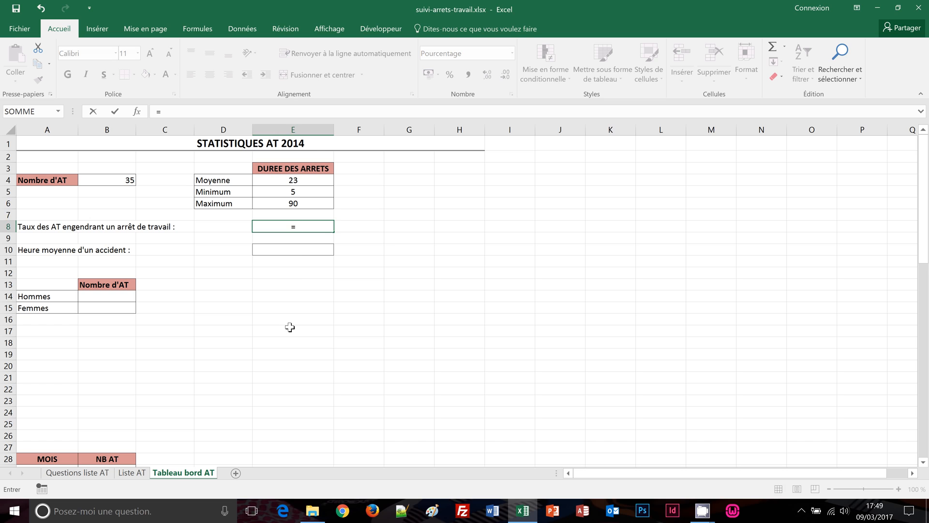
{"action": "type", "text": "nb"}
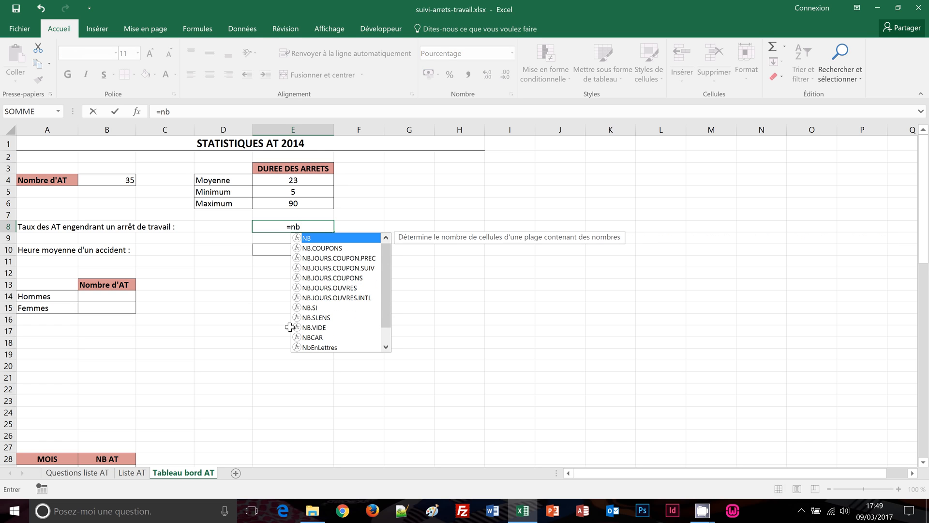
{"action": "type", "text": ".si"}
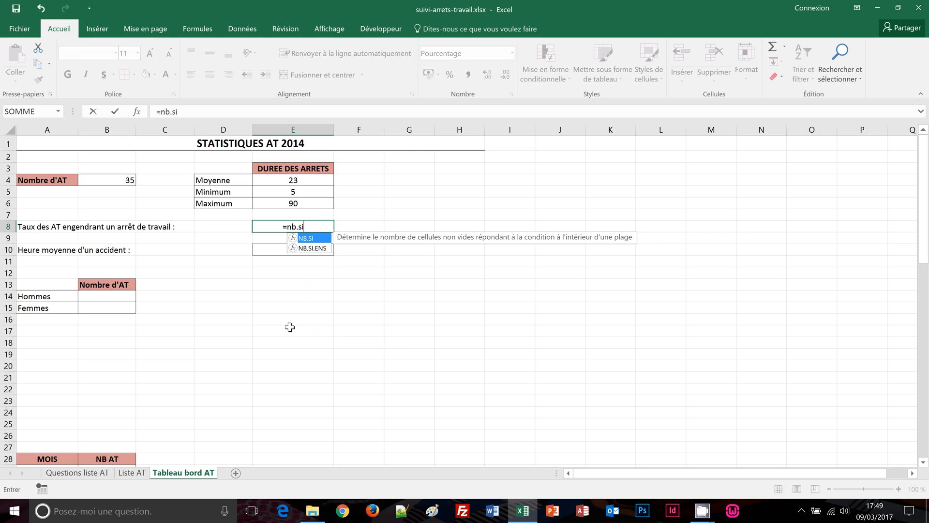
{"action": "type", "text": "("}
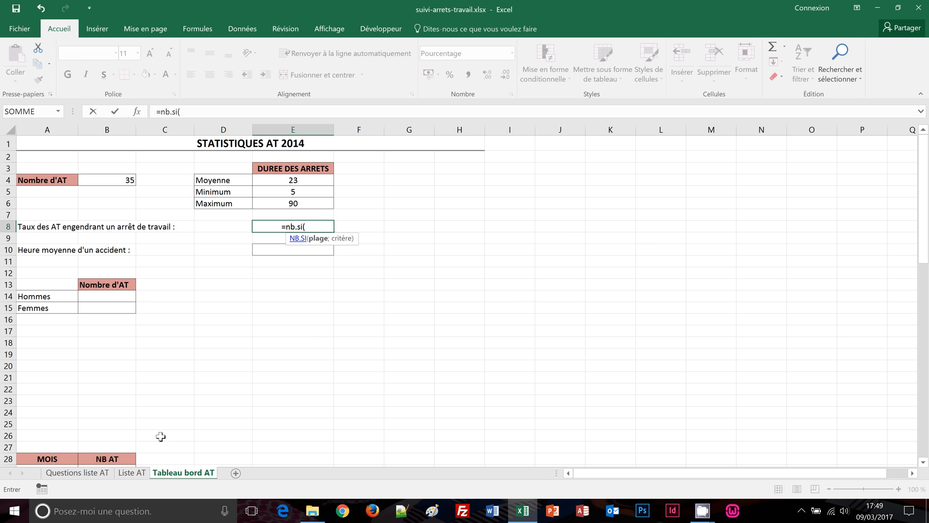
{"action": "left_click", "coordinate": [131, 473]}
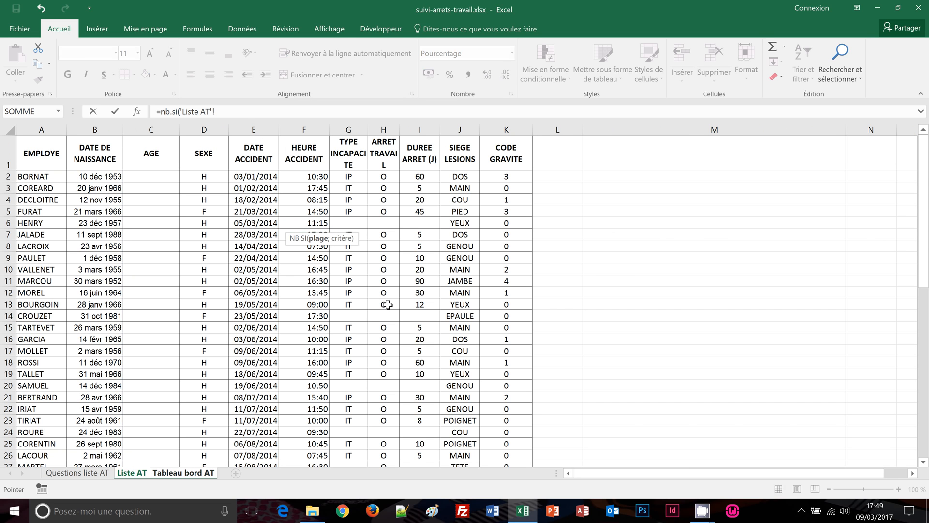
{"action": "left_click", "coordinate": [380, 129]}
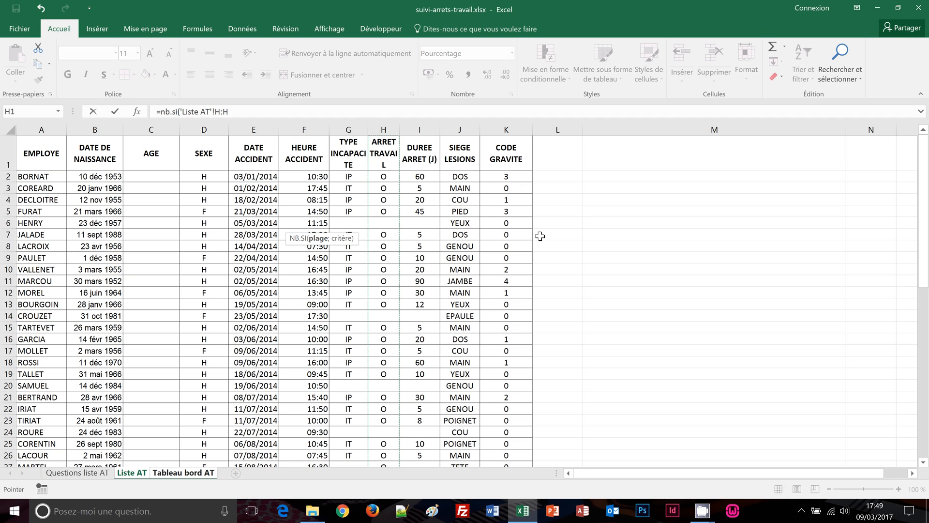
{"action": "type", "text": ";"}
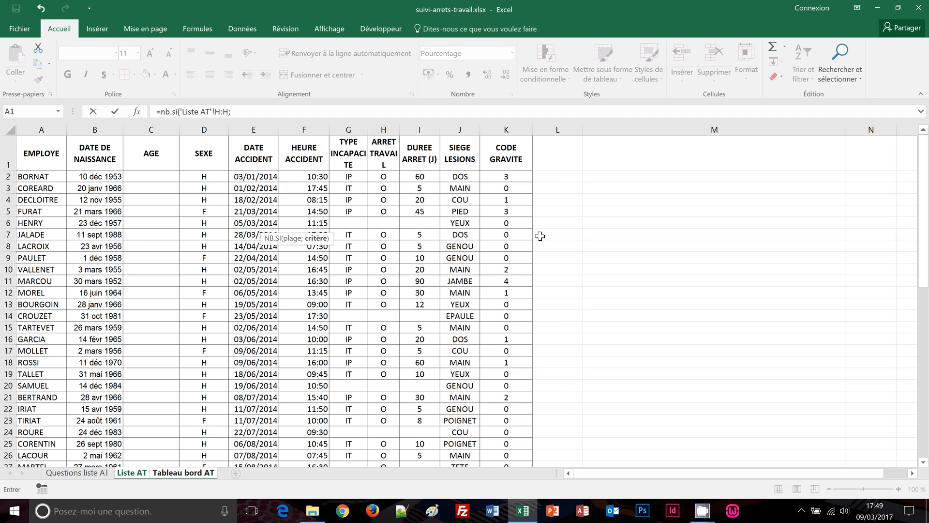
{"action": "type", "text": "\"O"}
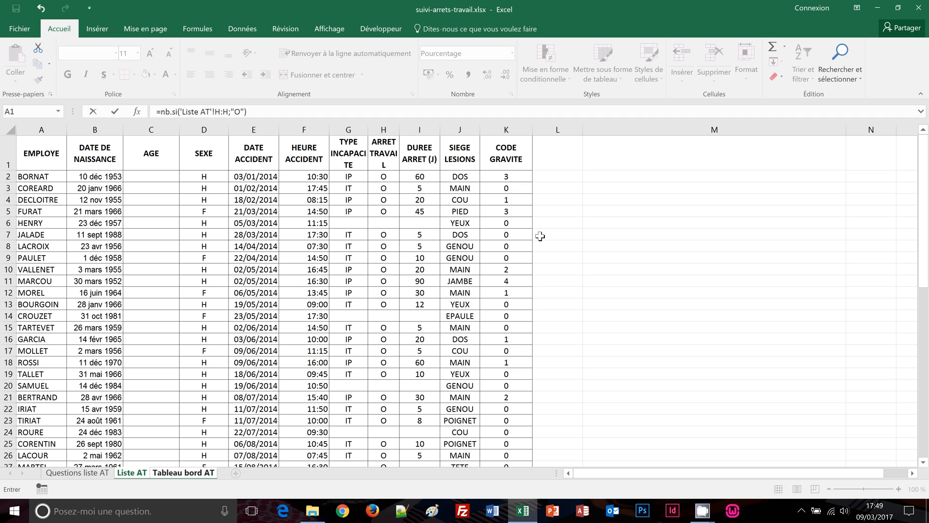
{"action": "key", "text": "Return"}
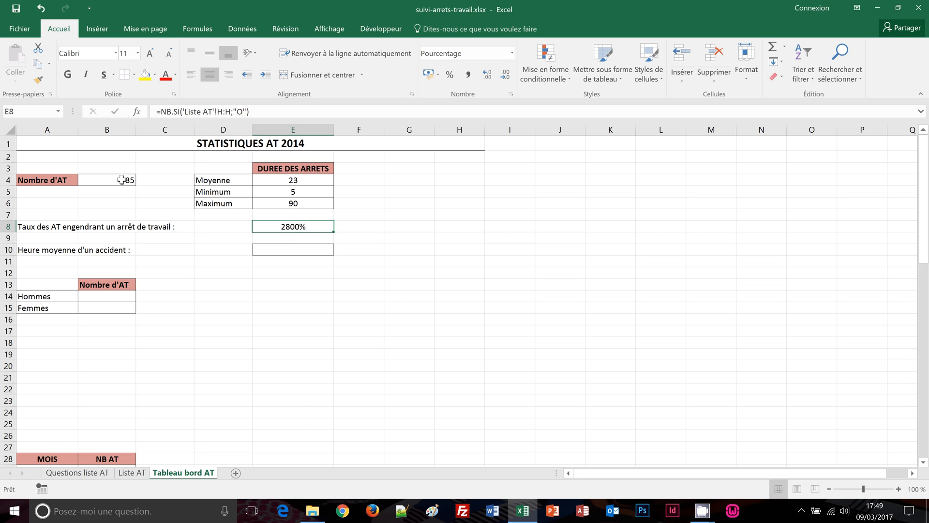
{"action": "left_click", "coordinate": [257, 112]}
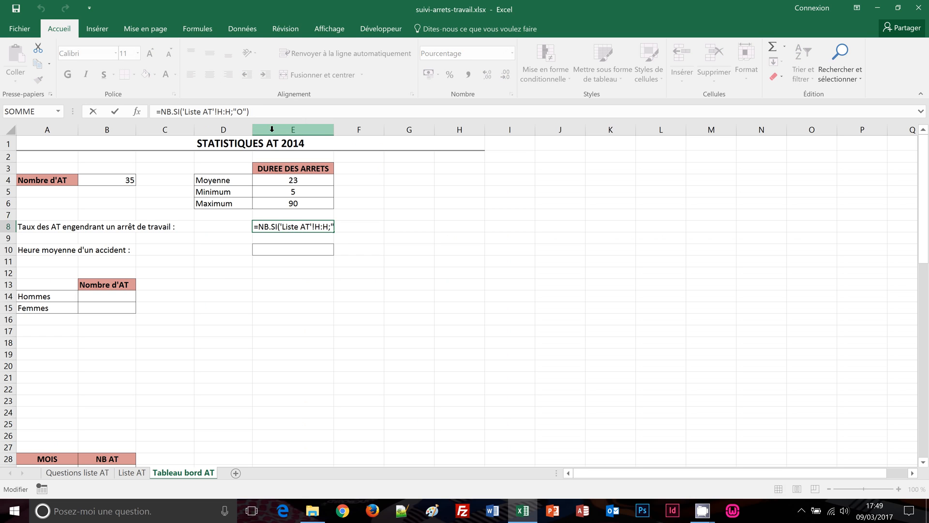
{"action": "type", "text": "/"}
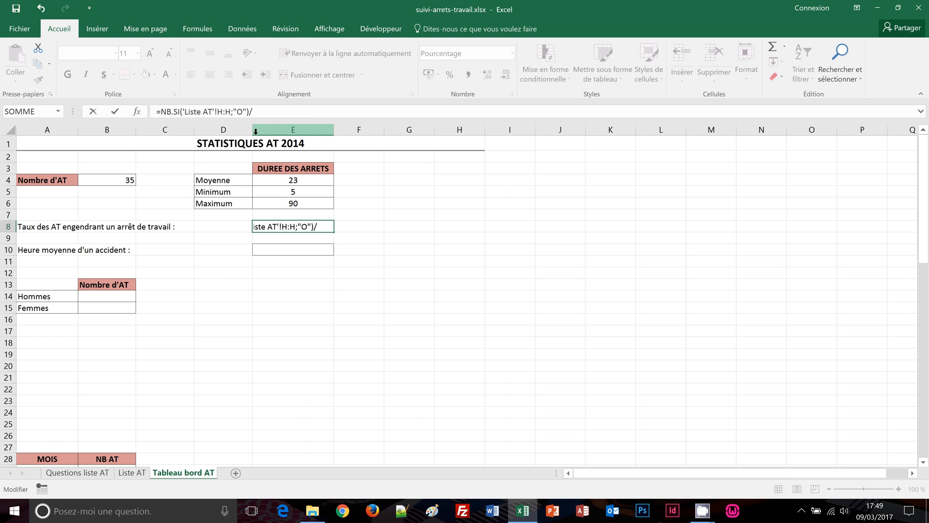
{"action": "left_click", "coordinate": [124, 180]}
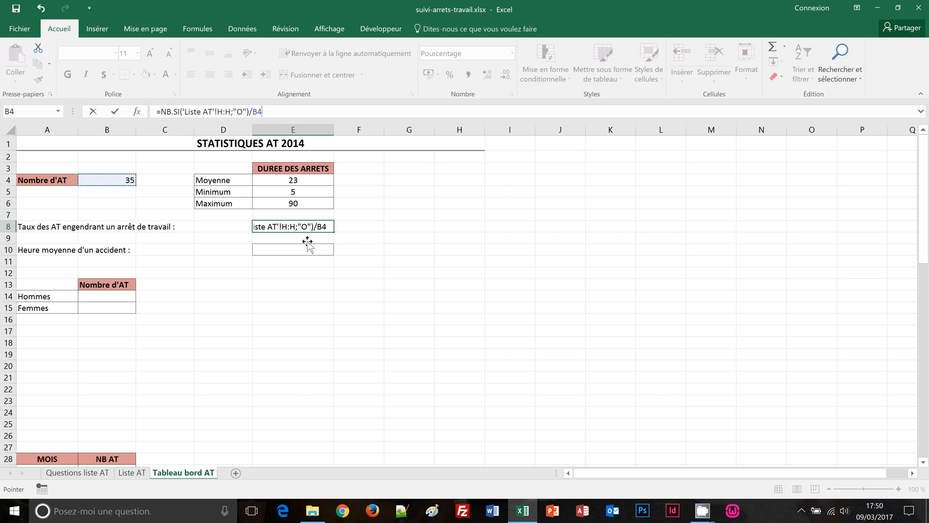
{"action": "key", "text": "Return"}
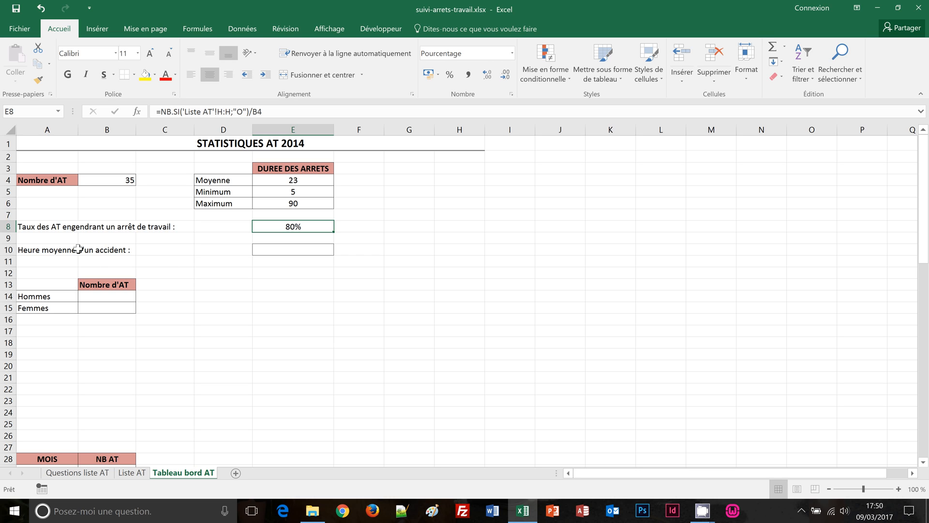
Enter =MOYENNE('Liste AT'!F:F) in E10 to show the average accident hour 12:48
{"action": "left_click", "coordinate": [289, 251]}
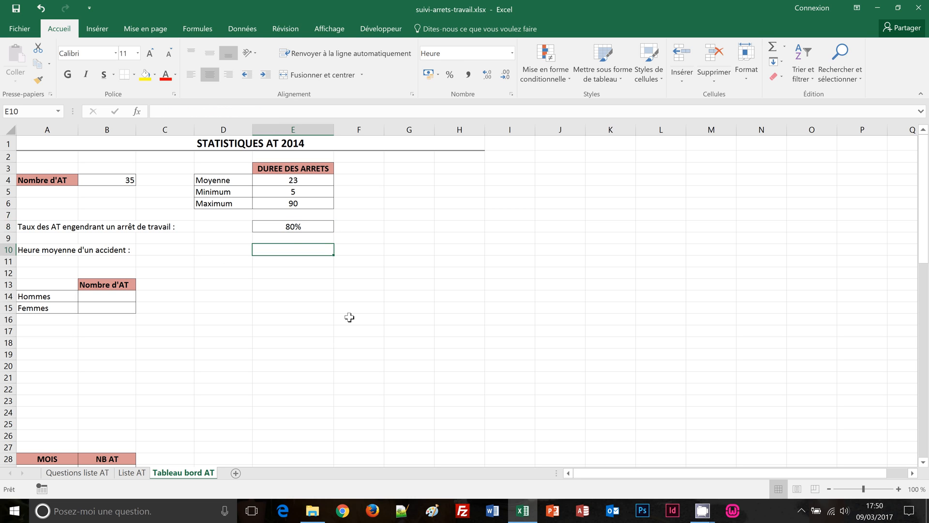
{"action": "type", "text": "="}
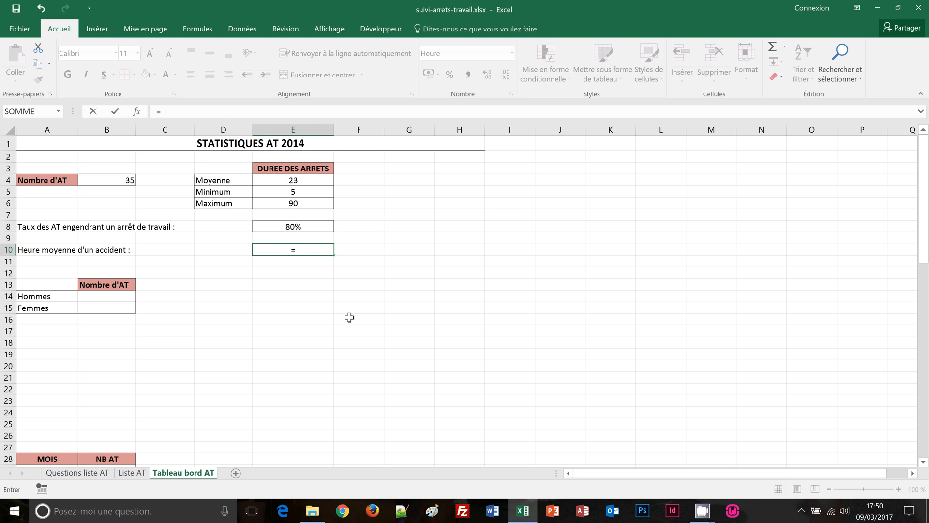
{"action": "type", "text": "moye"}
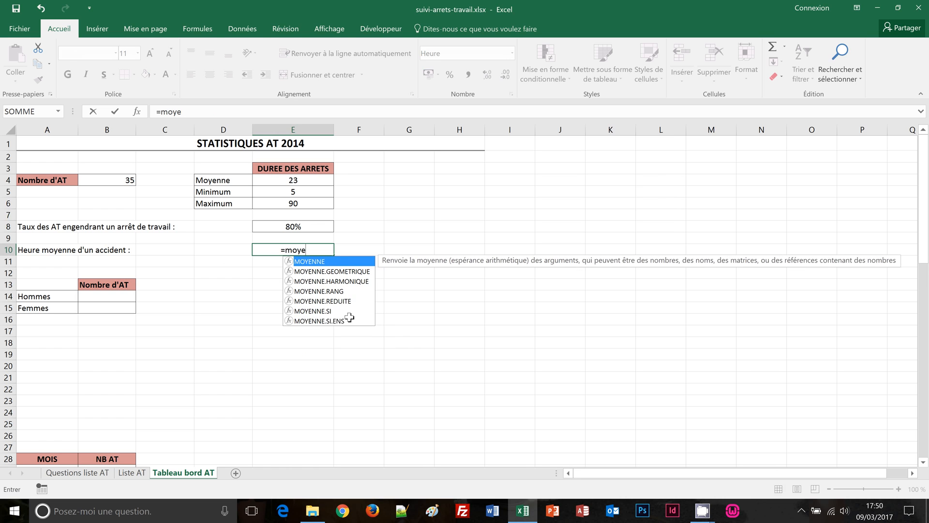
{"action": "type", "text": "nne("}
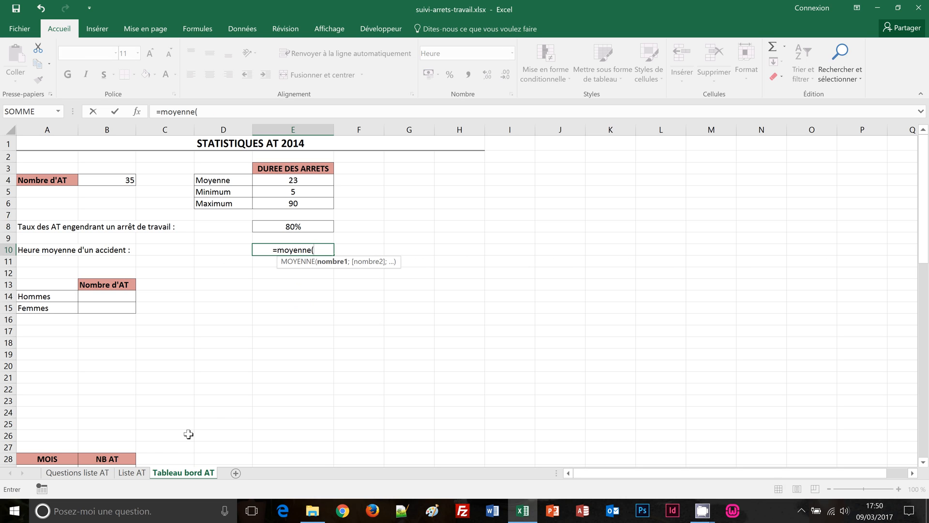
{"action": "left_click", "coordinate": [140, 475]}
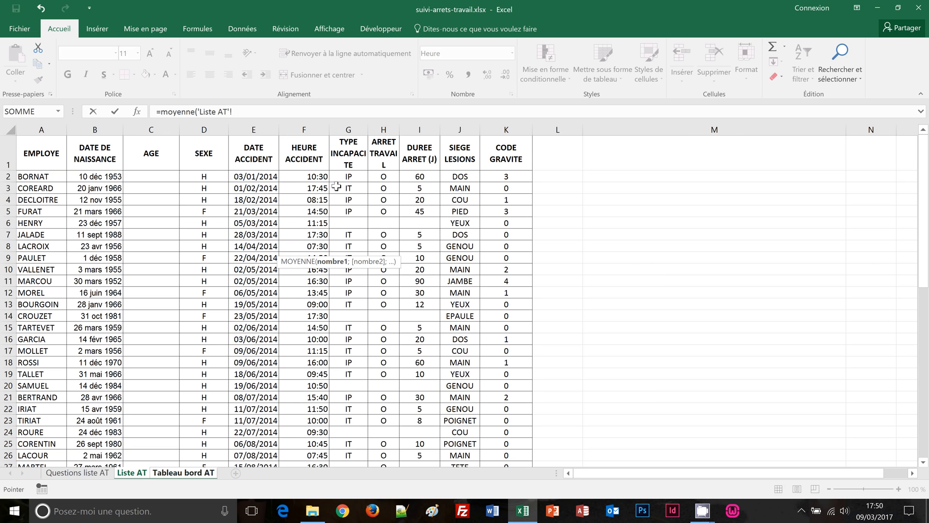
{"action": "left_click", "coordinate": [302, 130]}
{"action": "left_click", "coordinate": [263, 112]}
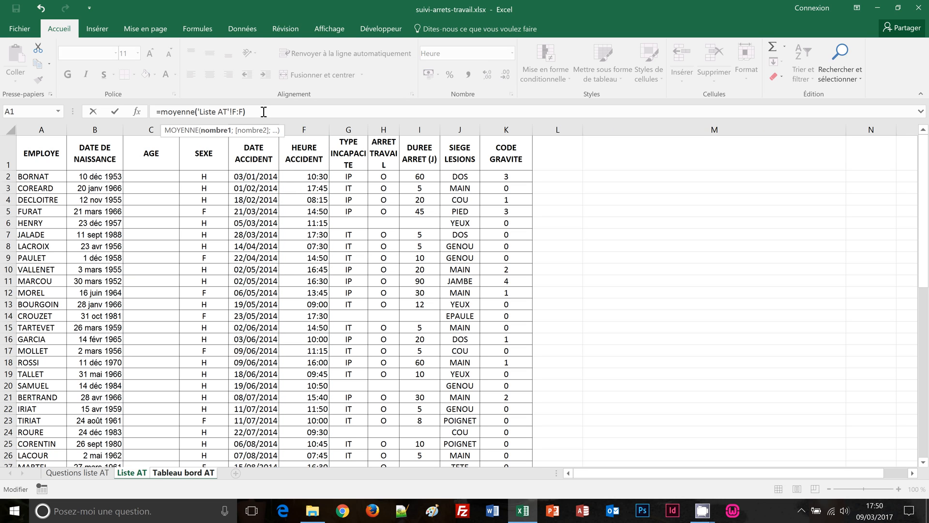
{"action": "key", "text": "Return"}
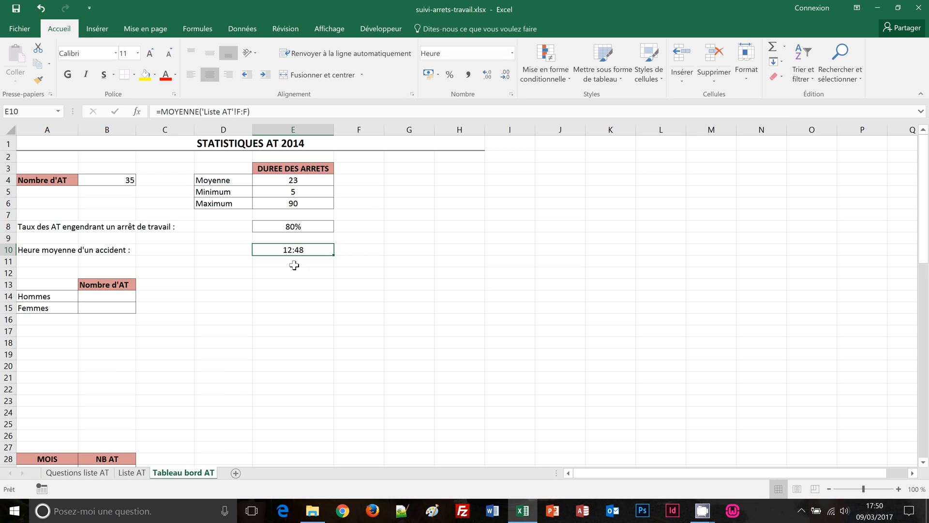
Enter =NB.SI('Liste AT'!D:D;"H")/B4 in B14, giving the men's share of 71,43%
{"action": "left_click", "coordinate": [107, 301]}
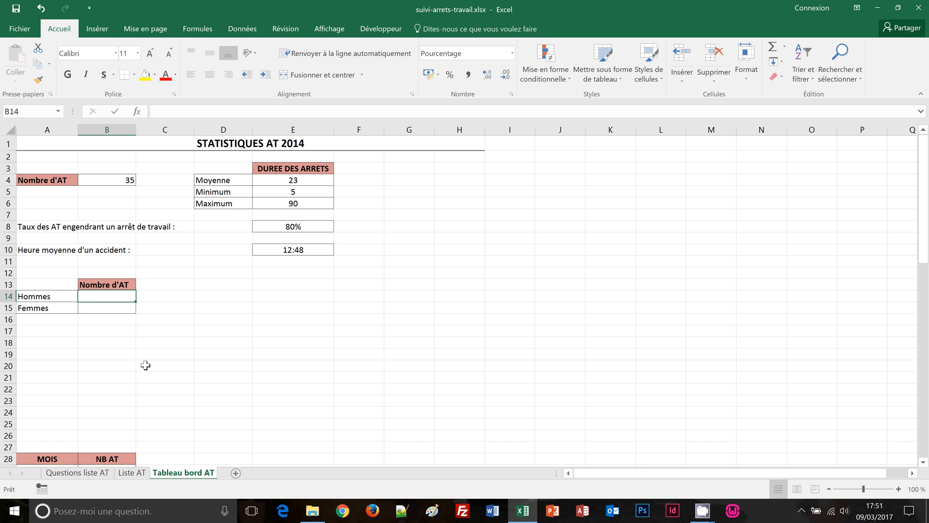
{"action": "type", "text": "=nb"}
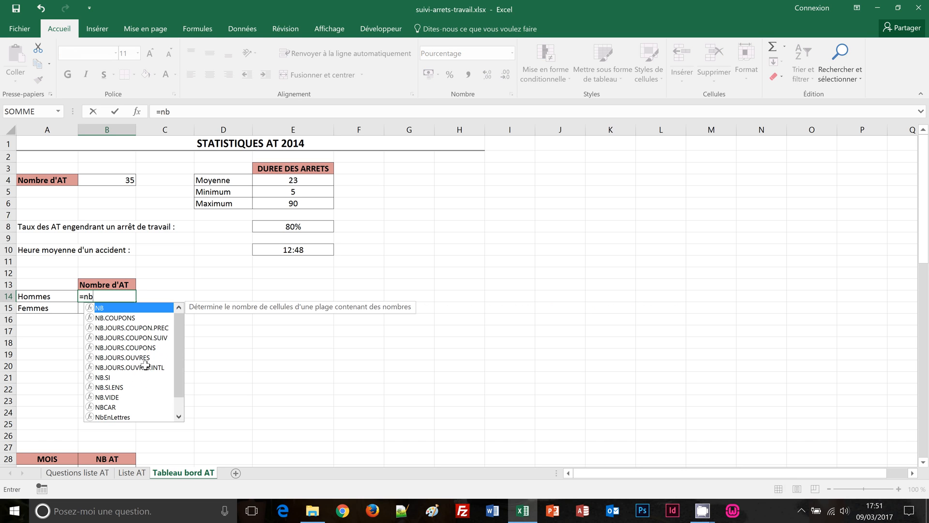
{"action": "type", "text": ".si("}
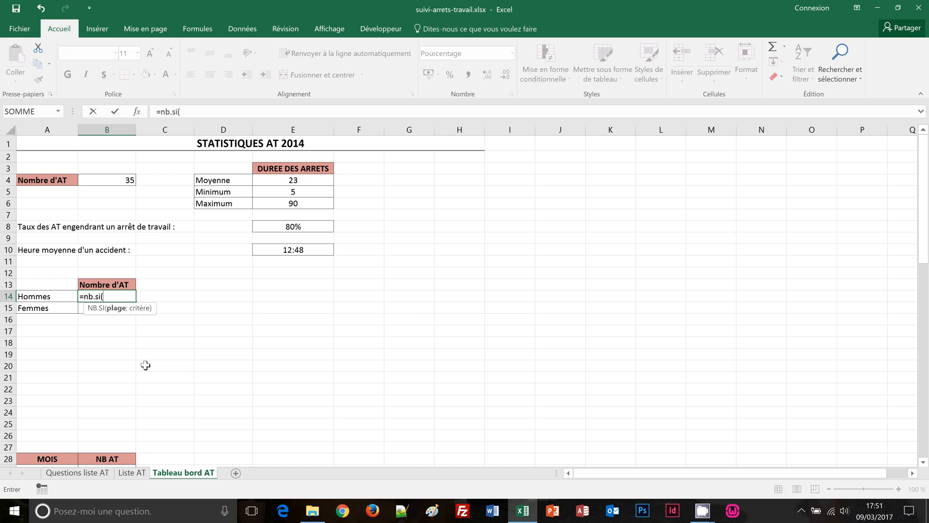
{"action": "left_click", "coordinate": [130, 473]}
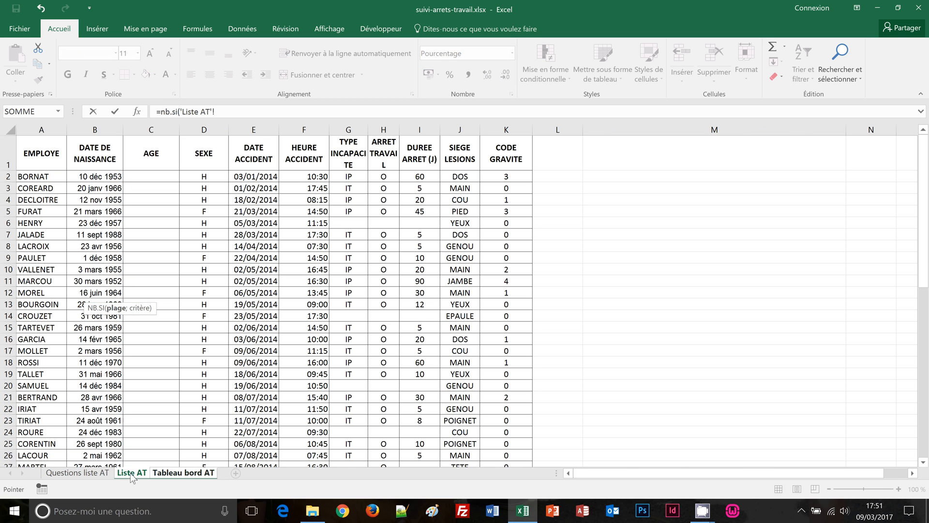
{"action": "left_click", "coordinate": [207, 130]}
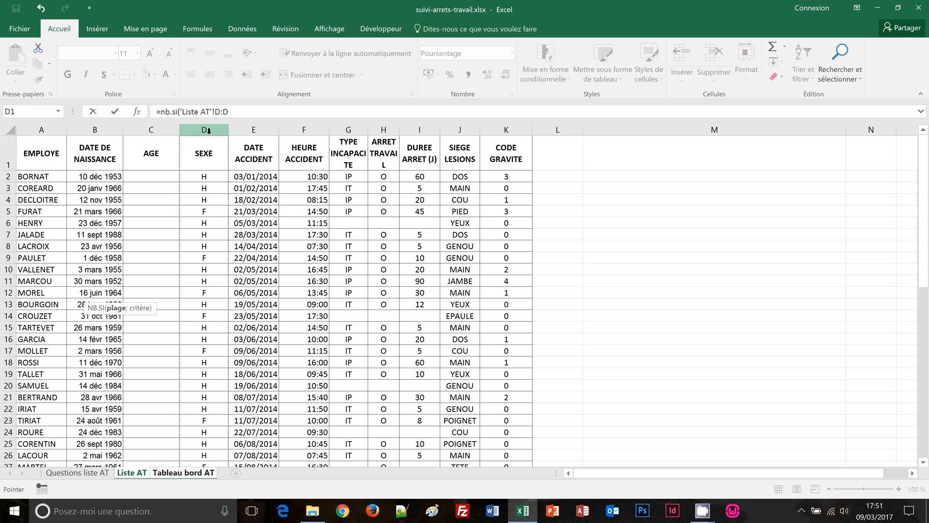
{"action": "type", "text": ";\"H"}
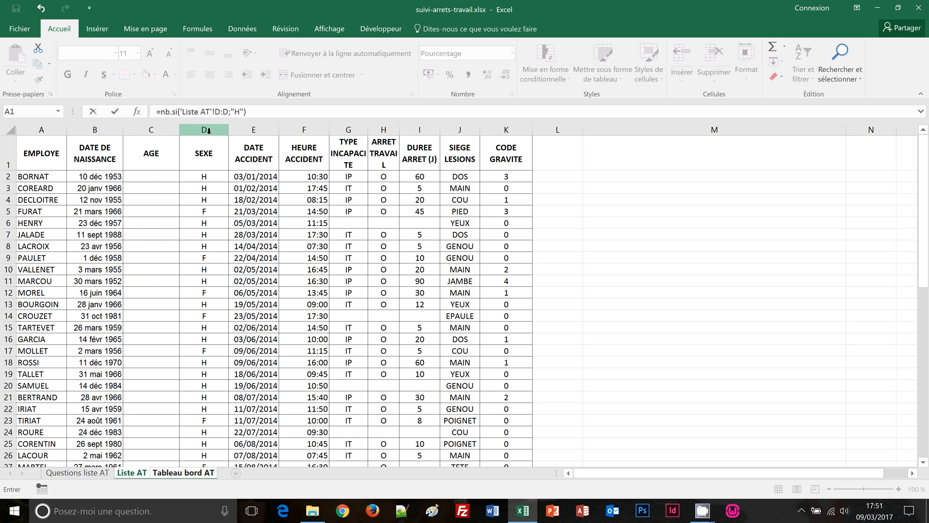
{"action": "key", "text": "Return"}
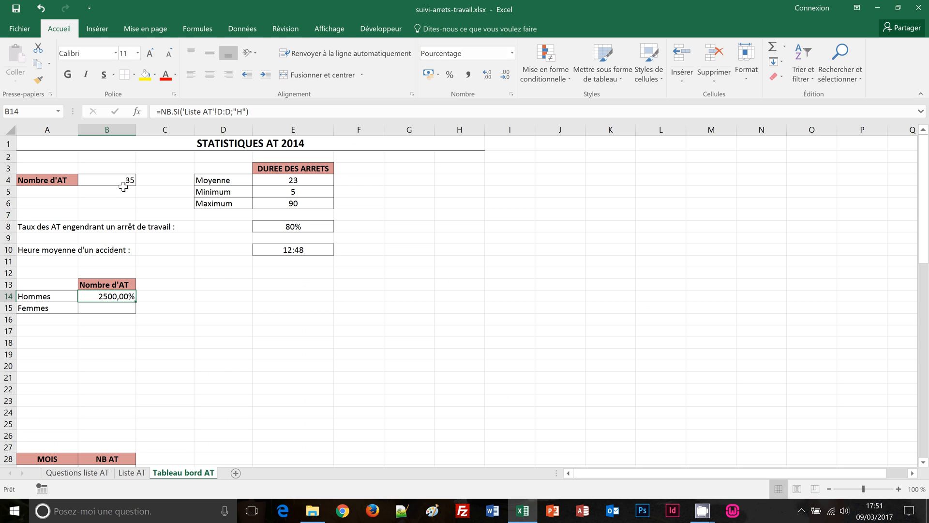
{"action": "left_click", "coordinate": [259, 112]}
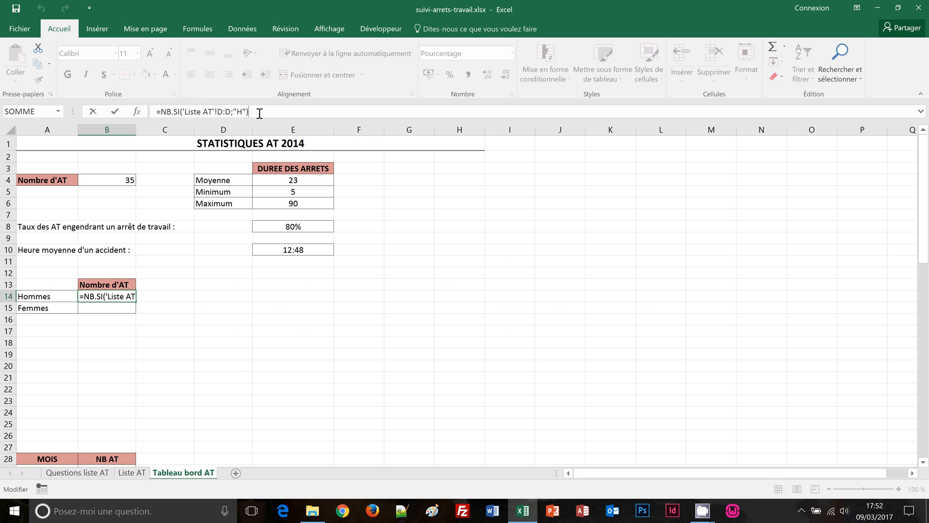
{"action": "type", "text": "/"}
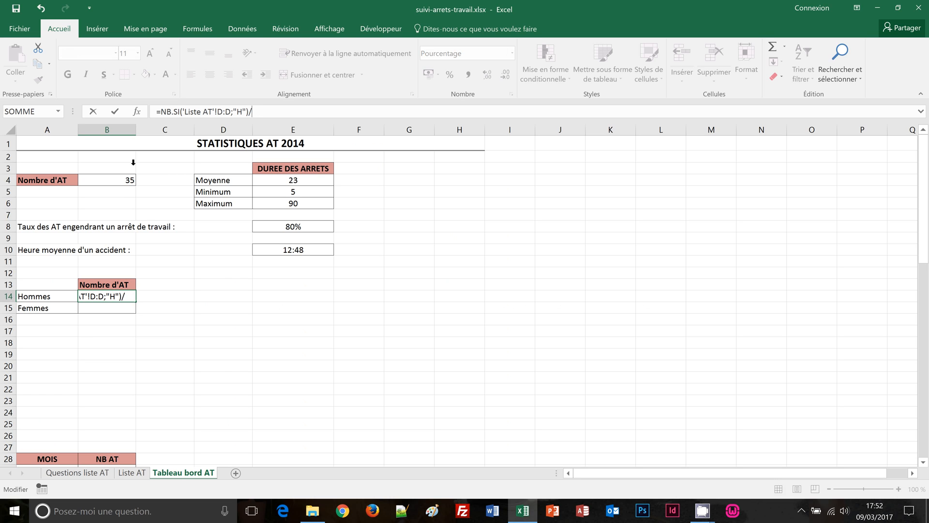
{"action": "left_click", "coordinate": [125, 182]}
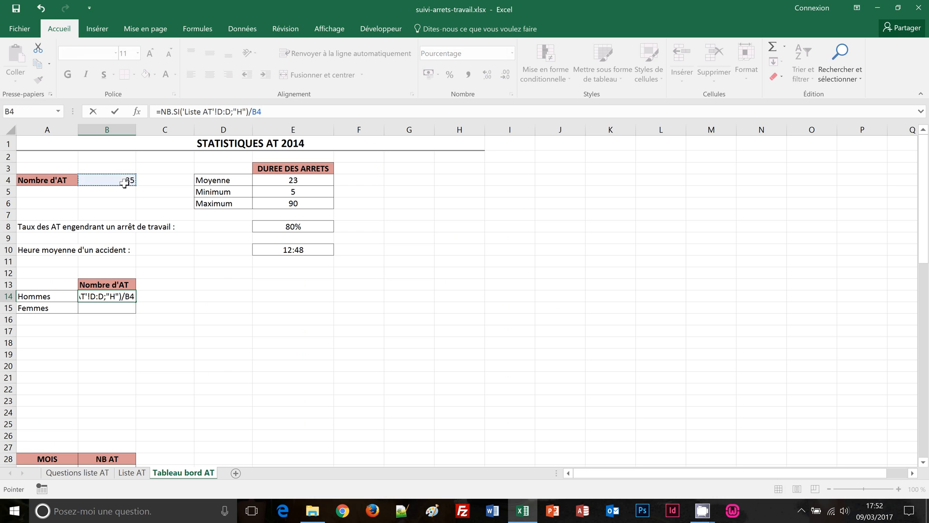
{"action": "key", "text": "ctrl+Return"}
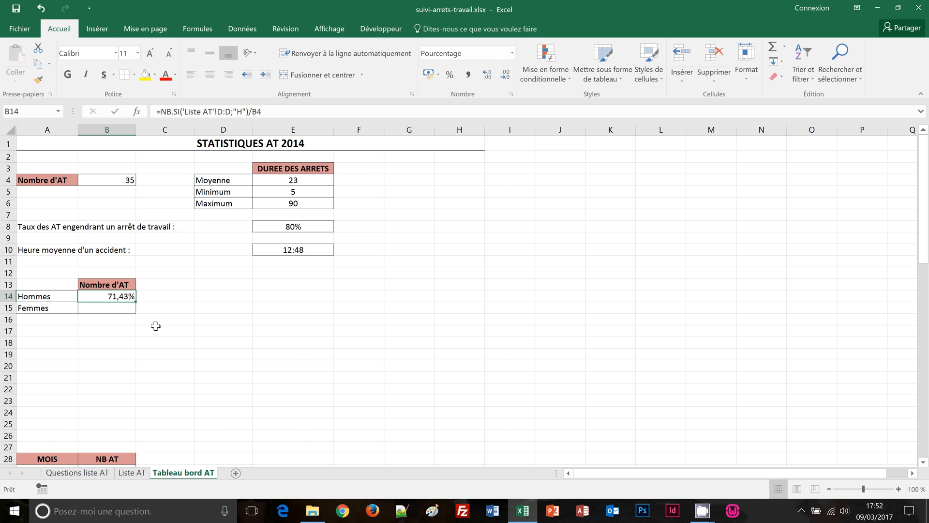
{"action": "left_click", "coordinate": [120, 312]}
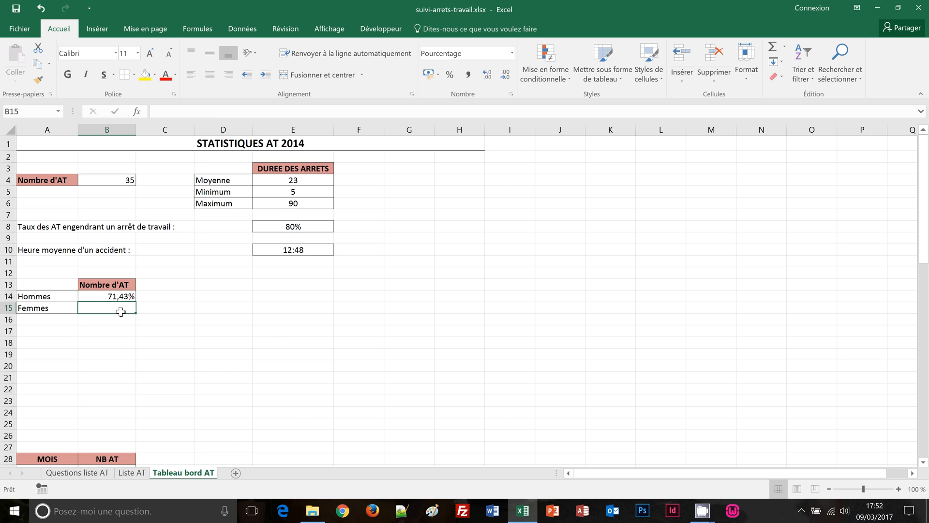
Enter =NB.SI('Liste AT'!D:D;"F")/B4 in B15 for the women's share of 28,57%
{"action": "type", "text": "=n"}
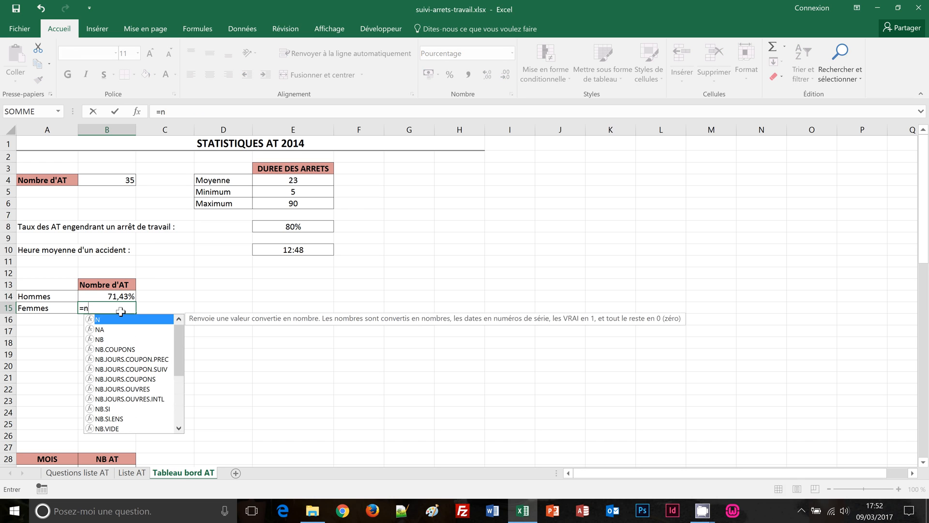
{"action": "type", "text": "b.si("}
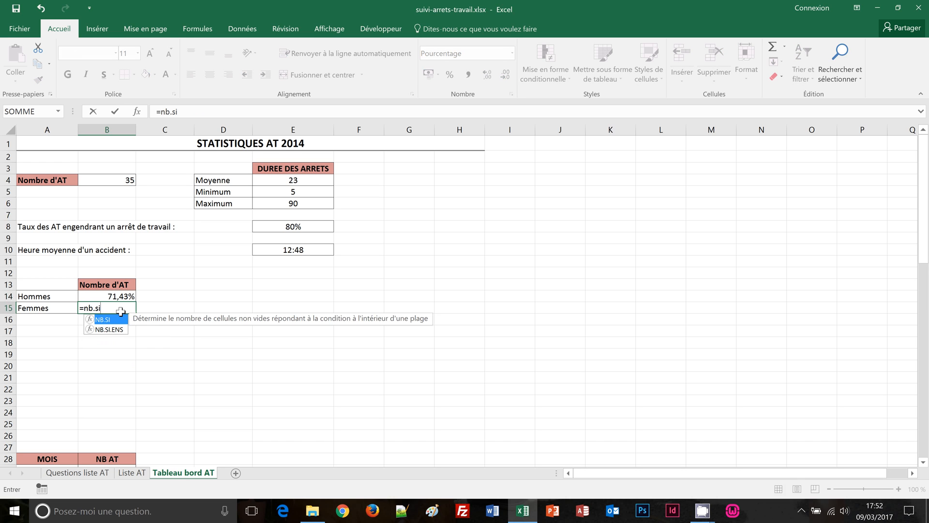
{"action": "left_click", "coordinate": [131, 473]}
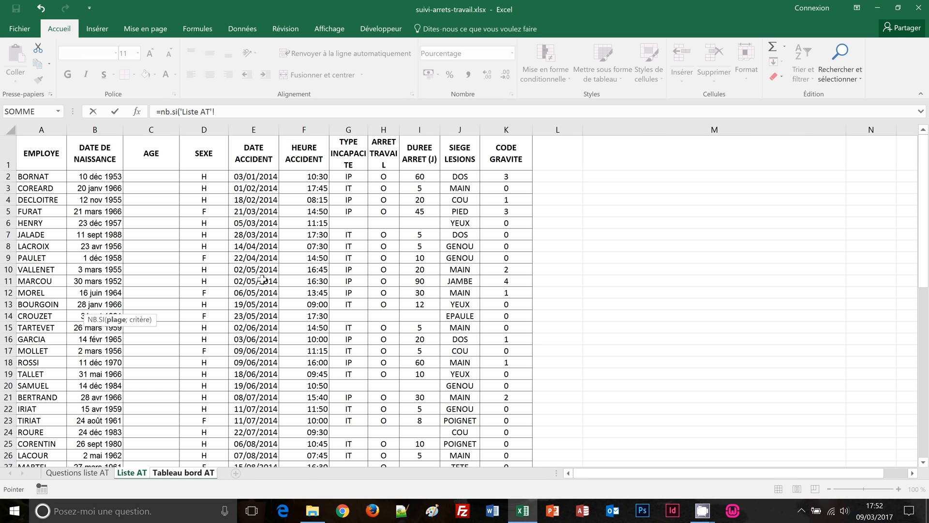
{"action": "left_click", "coordinate": [203, 129]}
{"action": "left_click", "coordinate": [241, 113]}
{"action": "type", "text": ";"}
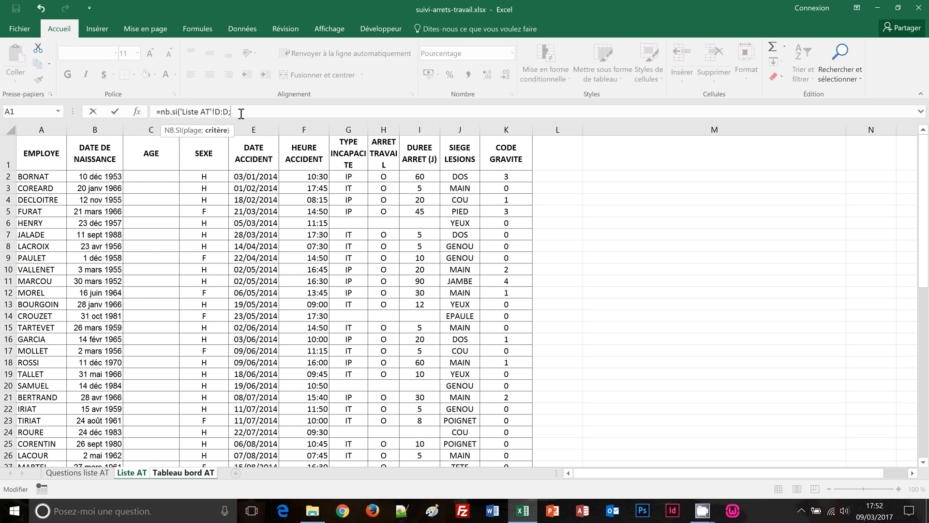
{"action": "type", "text": "\"F\")/"}
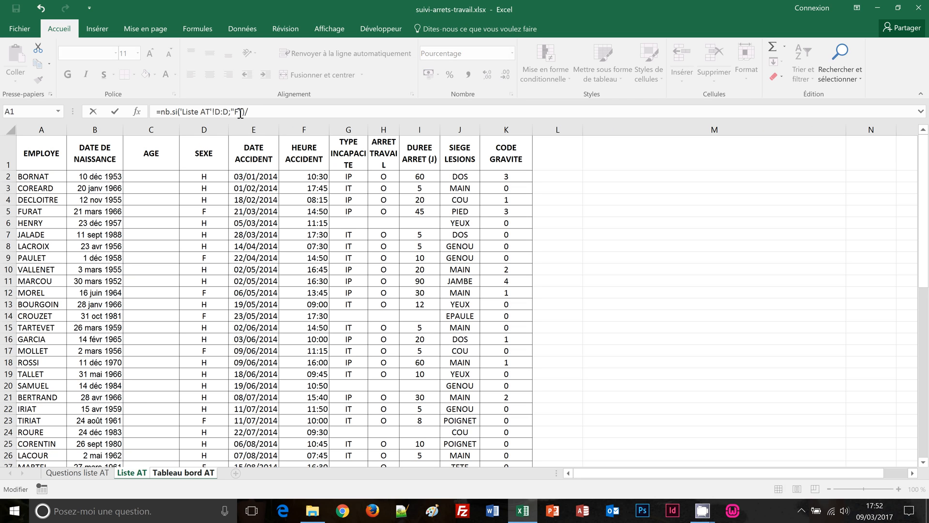
{"action": "left_click", "coordinate": [188, 474]}
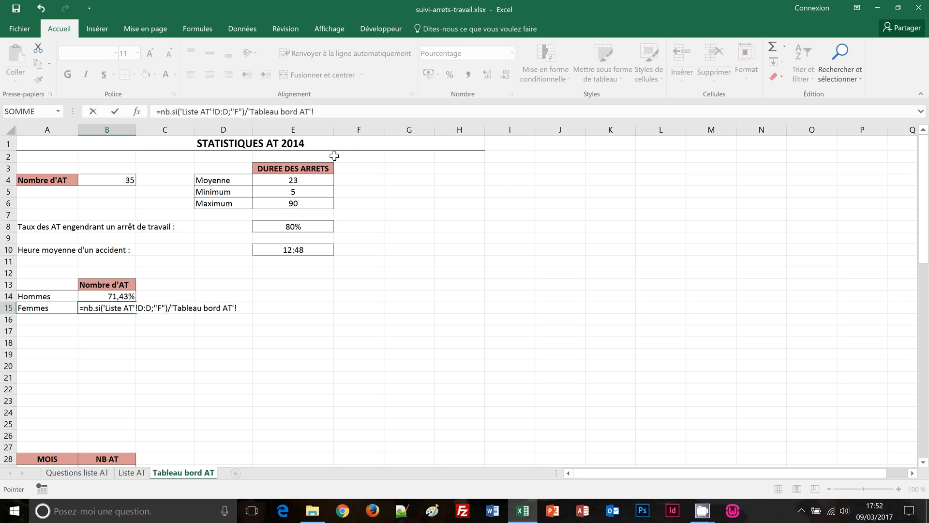
{"action": "key", "text": "BackSpace"}
{"action": "key", "text": "BackSpace"}
{"action": "key", "text": "BackSpace"}
{"action": "key", "text": "BackSpace"}
{"action": "key", "text": "BackSpace"}
{"action": "key", "text": "BackSpace"}
{"action": "key", "text": "BackSpace"}
{"action": "key", "text": "BackSpace"}
{"action": "key", "text": "BackSpace"}
{"action": "key", "text": "BackSpace"}
{"action": "key", "text": "BackSpace"}
{"action": "key", "text": "BackSpace"}
{"action": "key", "text": "BackSpace"}
{"action": "key", "text": "BackSpace"}
{"action": "key", "text": "BackSpace"}
{"action": "key", "text": "BackSpace"}
{"action": "key", "text": "BackSpace"}
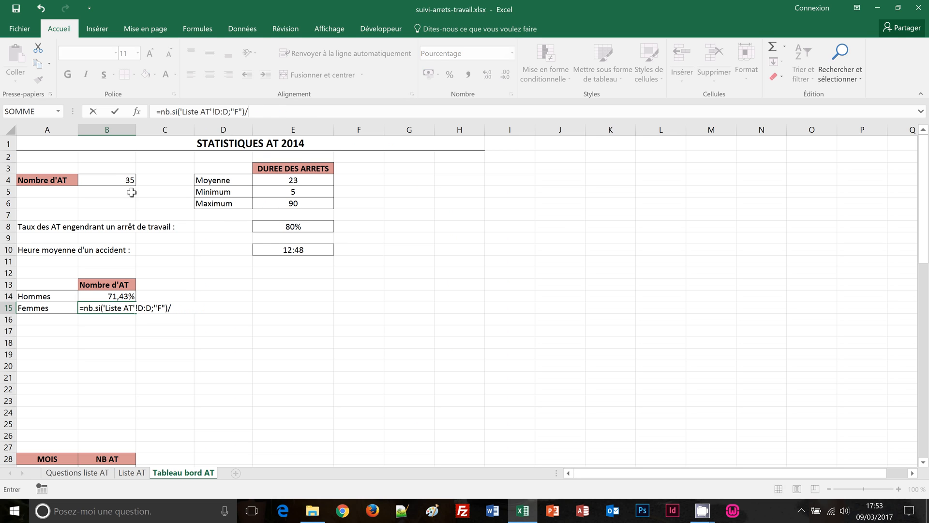
{"action": "left_click", "coordinate": [114, 182]}
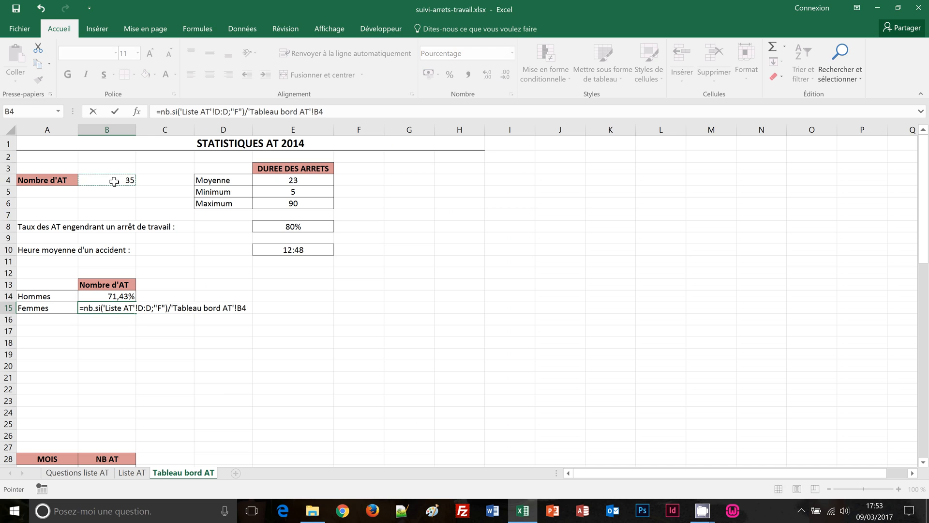
{"action": "key", "text": "ctrl+Return"}
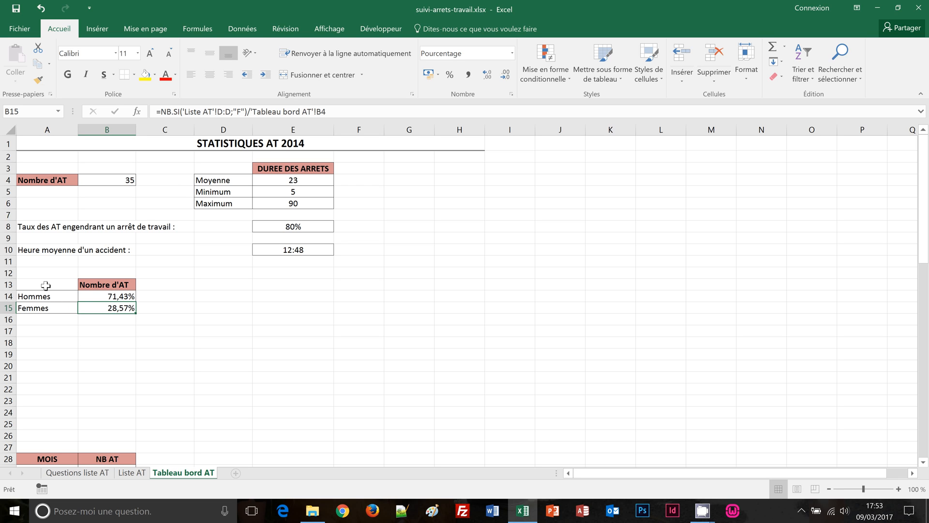
Insert a 3D pie chart from the Hommes/Femmes table A13:B15 and place it beside the table
{"action": "left_click_drag", "start_coordinate": [45, 285], "coordinate": [124, 311]}
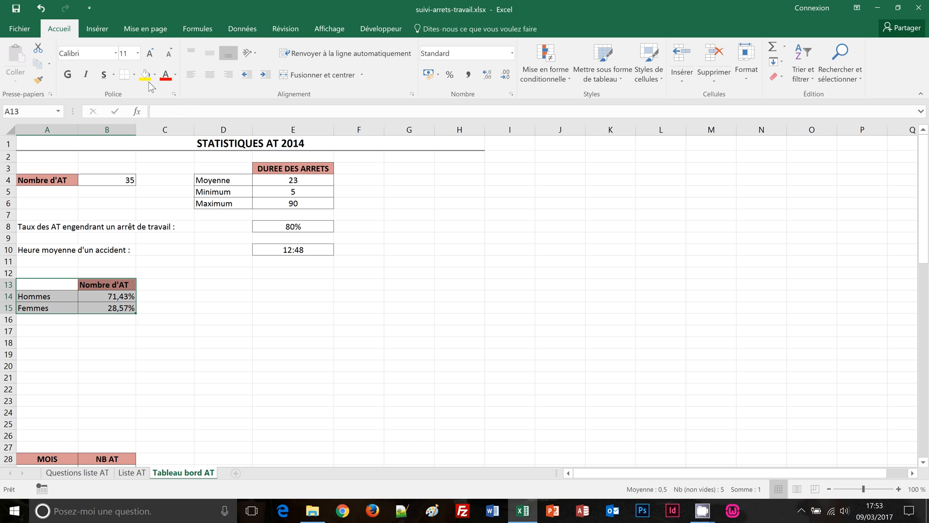
{"action": "left_click", "coordinate": [103, 33]}
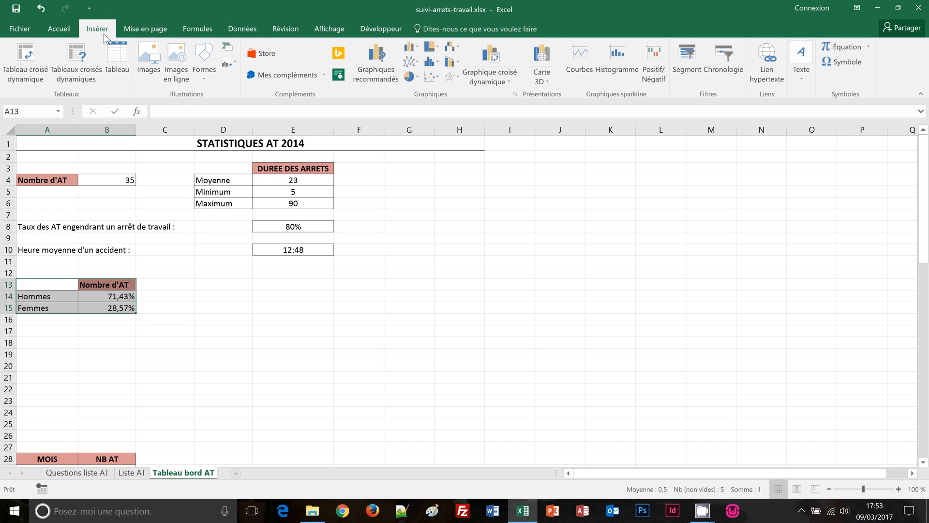
{"action": "left_click", "coordinate": [417, 78]}
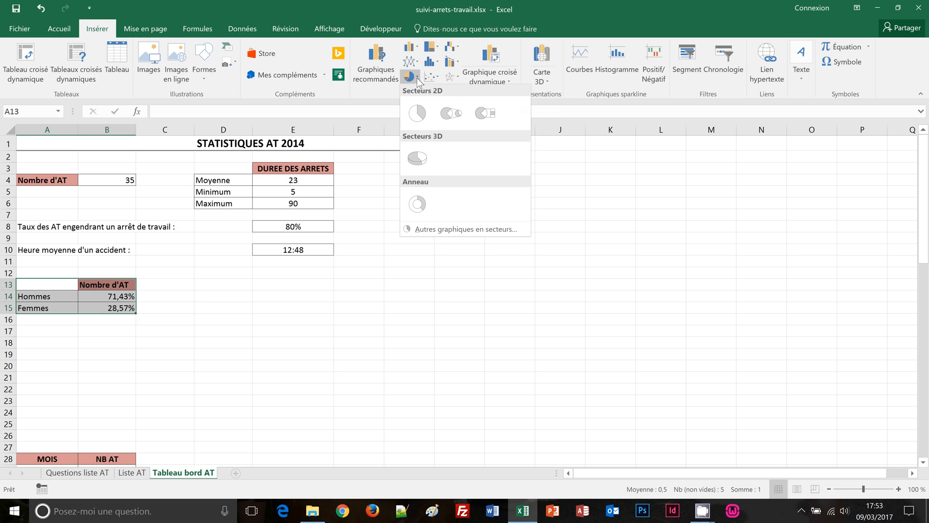
{"action": "left_click", "coordinate": [419, 157]}
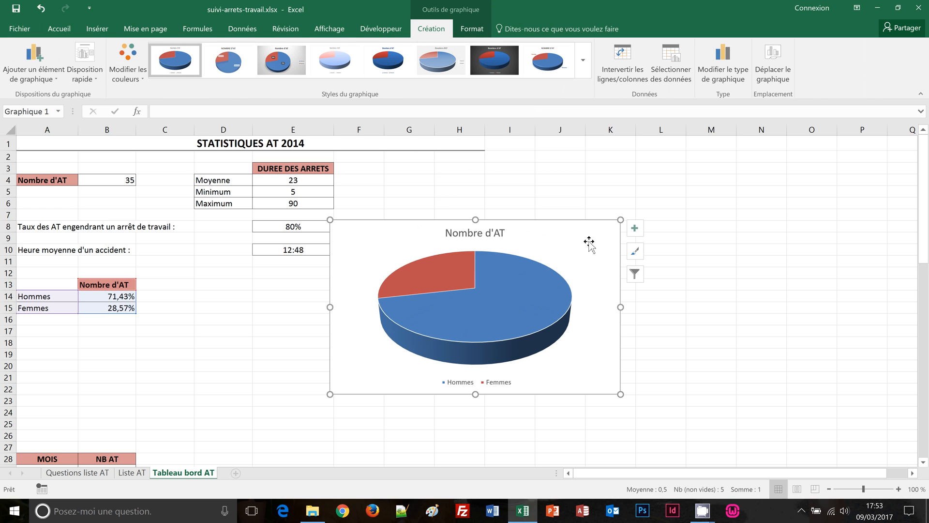
{"action": "left_click_drag", "start_coordinate": [589, 242], "coordinate": [405, 281]}
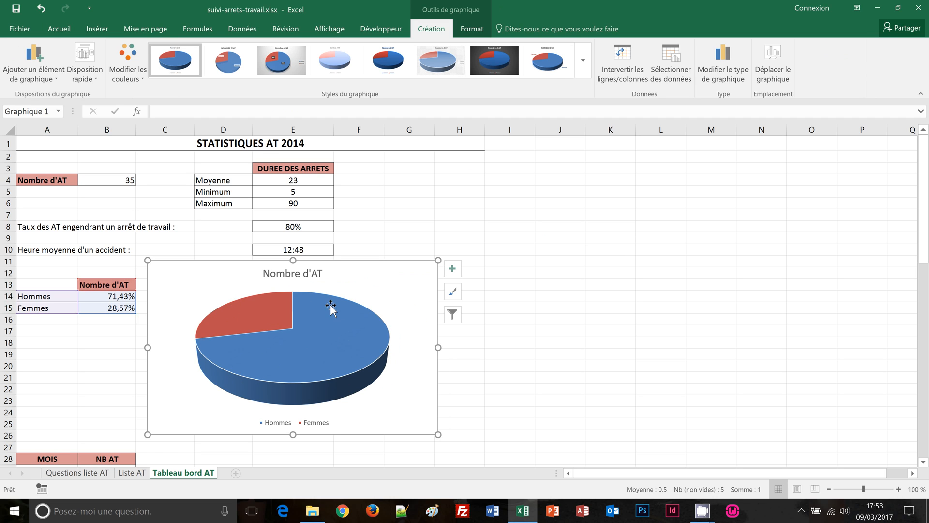
Add data callout labels showing Hommes 71% and Femmes 29%
{"action": "left_click", "coordinate": [453, 269]}
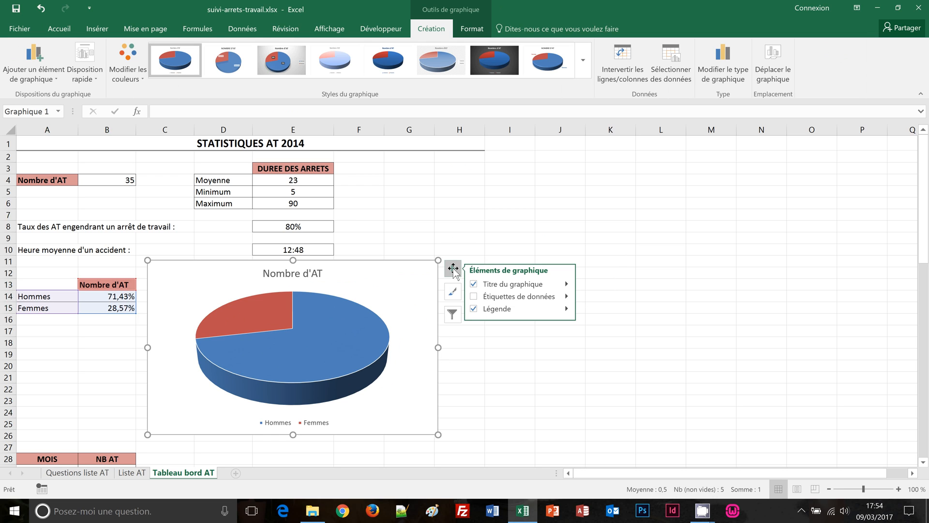
{"action": "left_click", "coordinate": [474, 297]}
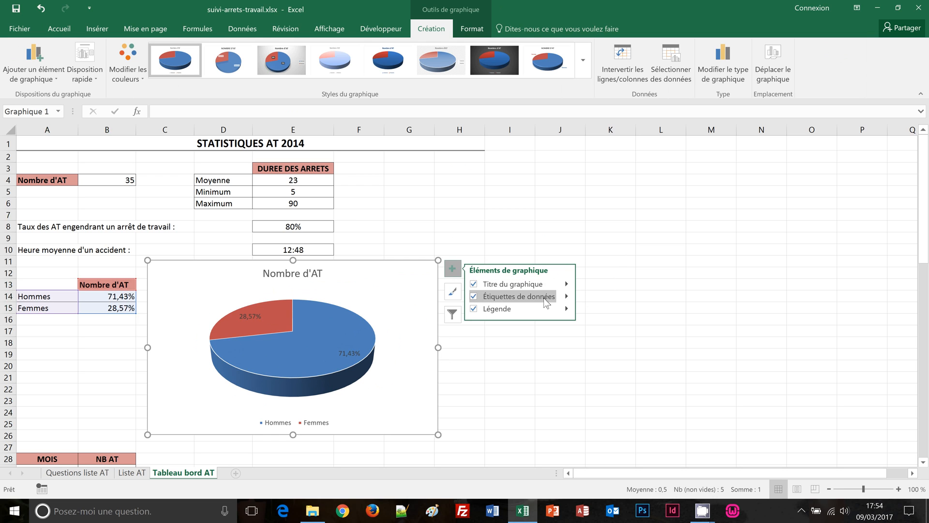
{"action": "left_click", "coordinate": [566, 297]}
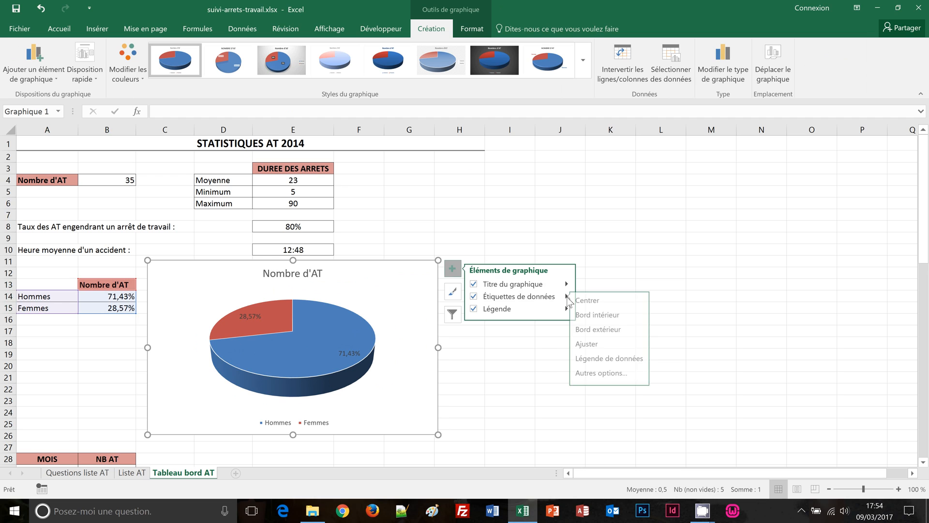
{"action": "left_click", "coordinate": [604, 358]}
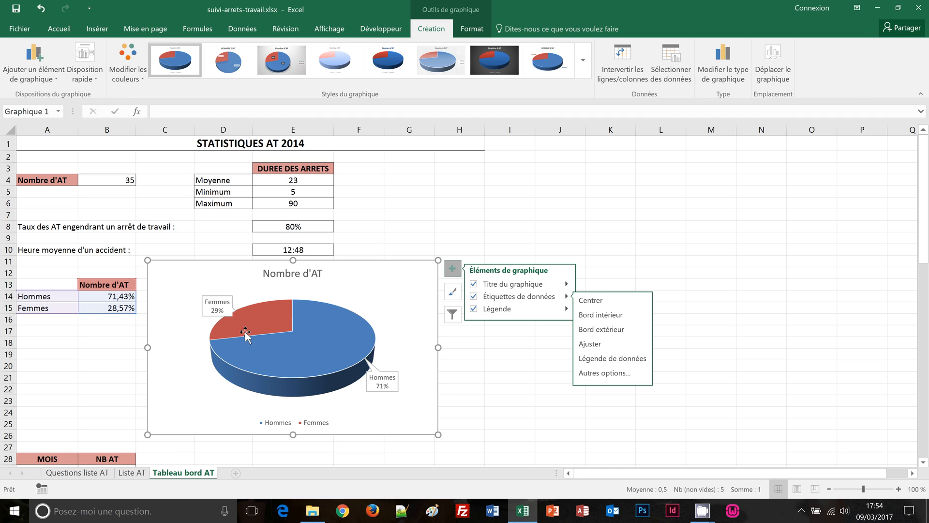
{"action": "left_click", "coordinate": [511, 373]}
{"action": "scroll", "coordinate": [511, 373], "scroll_direction": "down", "scroll_amount": 1}
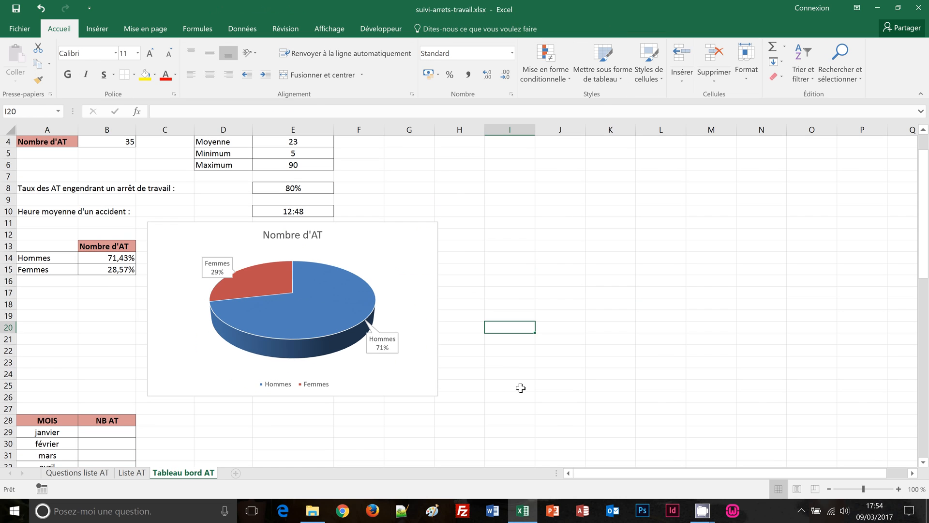
Scroll down past the Hommes/Femmes pie chart to show the janvier–décembre MOIS / NB AT table
{"action": "scroll", "coordinate": [512, 396], "scroll_direction": "down", "scroll_amount": 2}
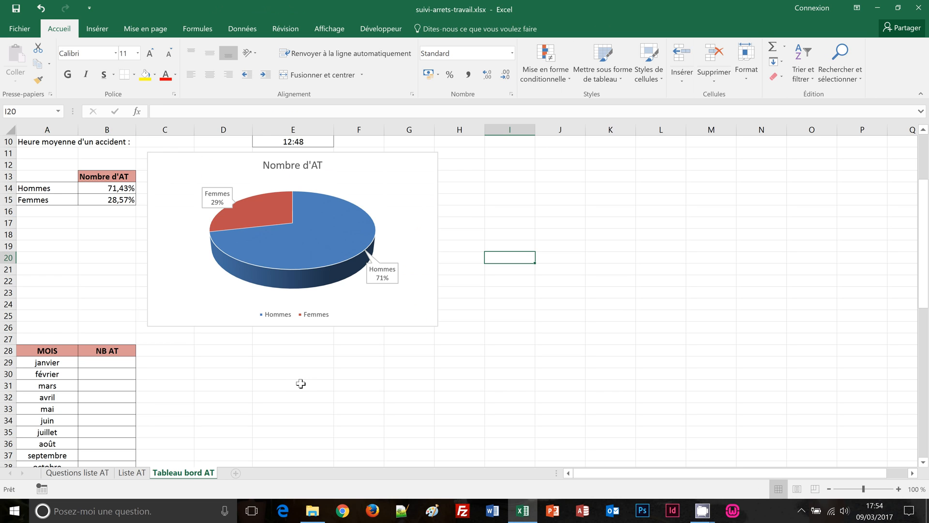
{"action": "scroll", "coordinate": [300, 383], "scroll_direction": "down", "scroll_amount": 3}
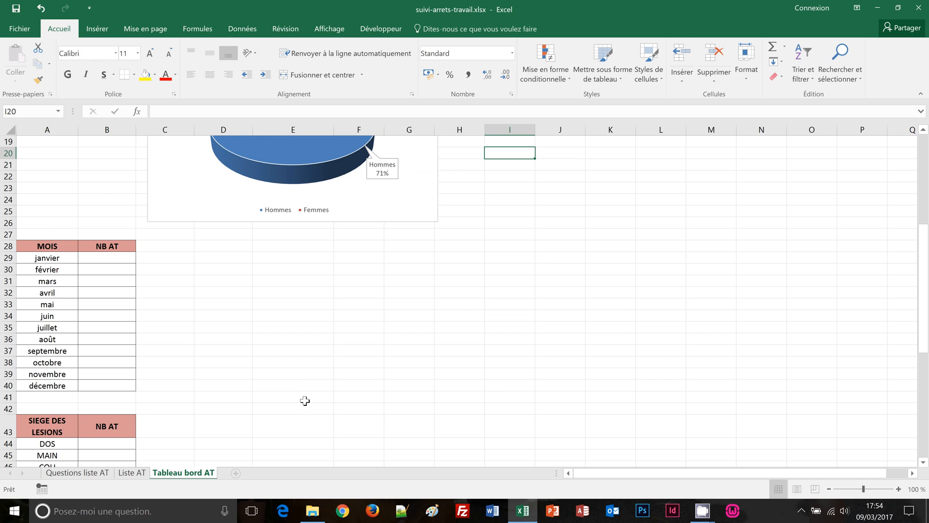
{"action": "scroll", "coordinate": [303, 400], "scroll_direction": "down", "scroll_amount": 1}
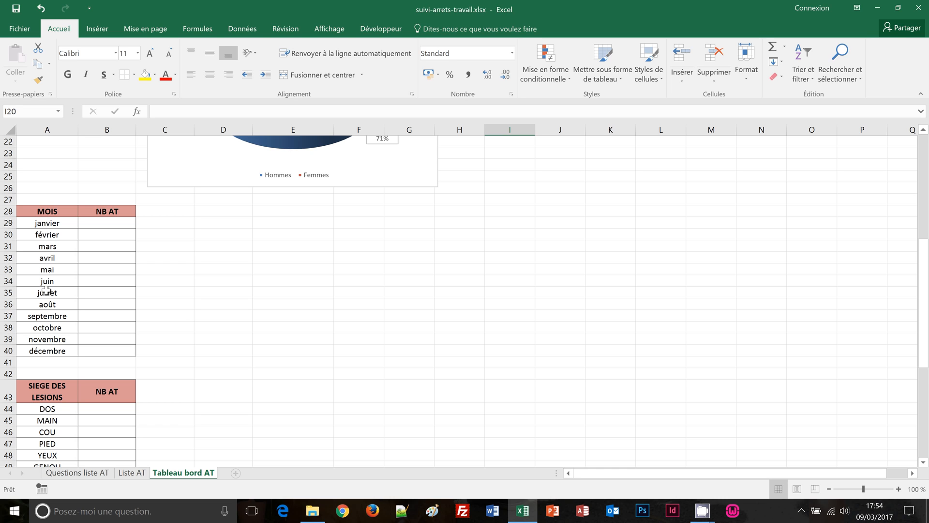
Check the dates behind janvier and février in A29:A30, then select the empty NB AT cells B29:B40
{"action": "left_click", "coordinate": [38, 223]}
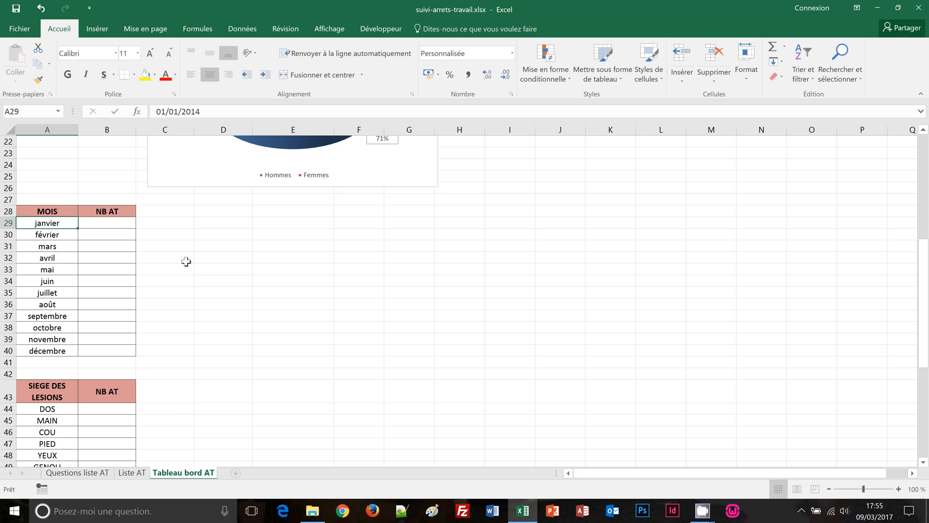
{"action": "key", "text": "Down"}
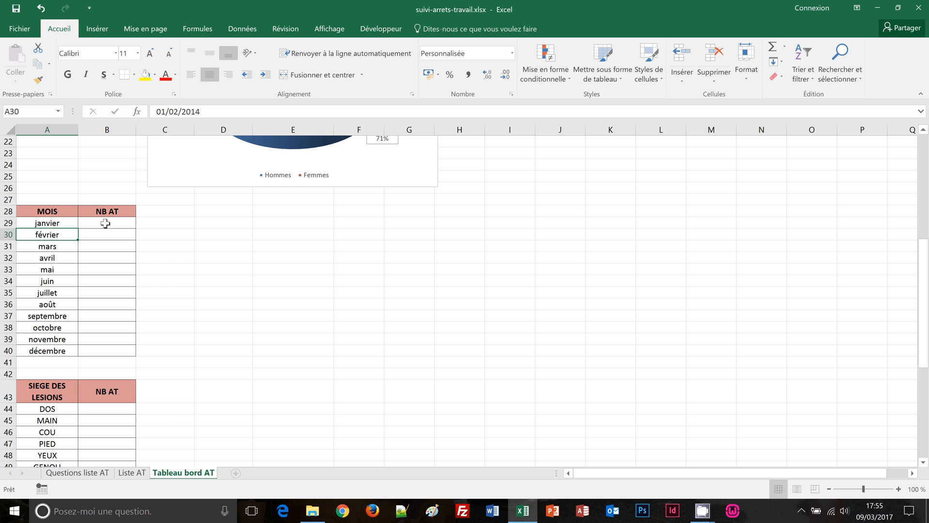
{"action": "left_click_drag", "start_coordinate": [105, 223], "coordinate": [104, 351]}
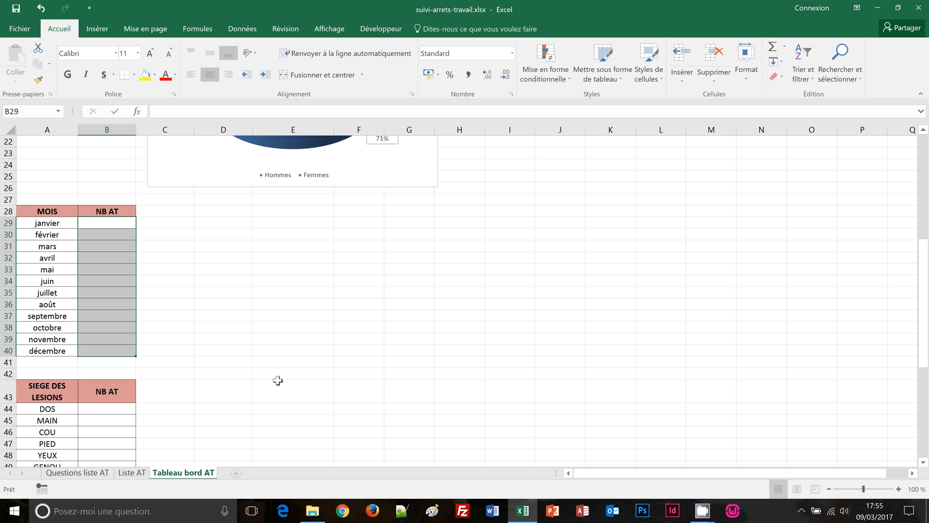
In B29 start =NB.SI.ENS counting Liste AT column E dates ">=" the janvier date in A29
{"action": "type", "text": "="}
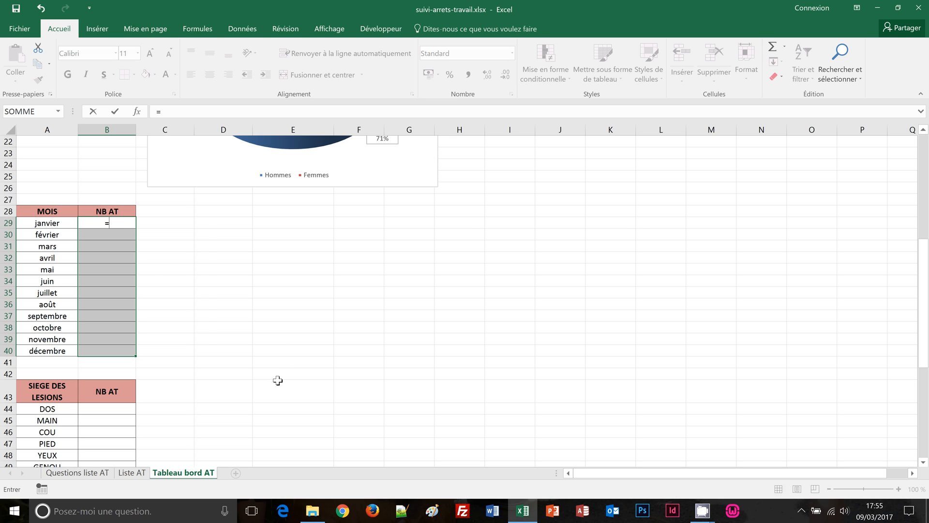
{"action": "type", "text": "nb.s"}
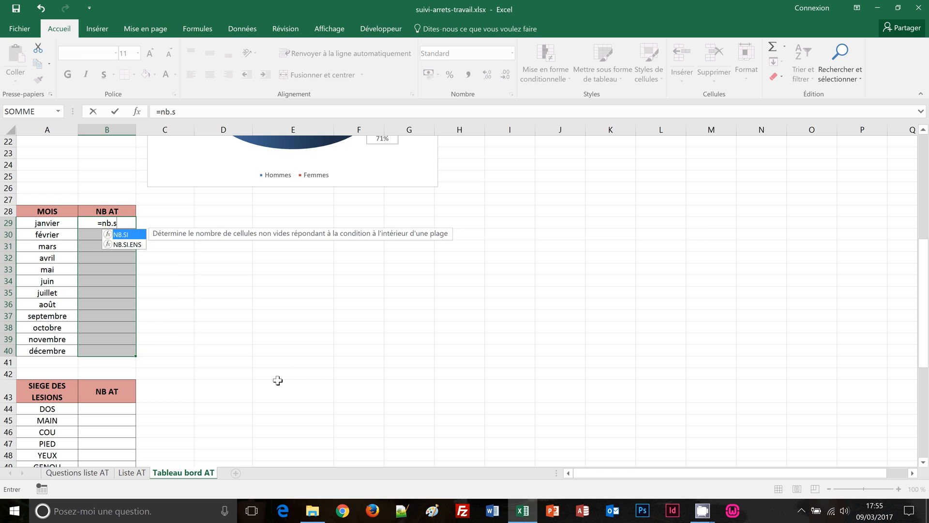
{"action": "type", "text": "i."}
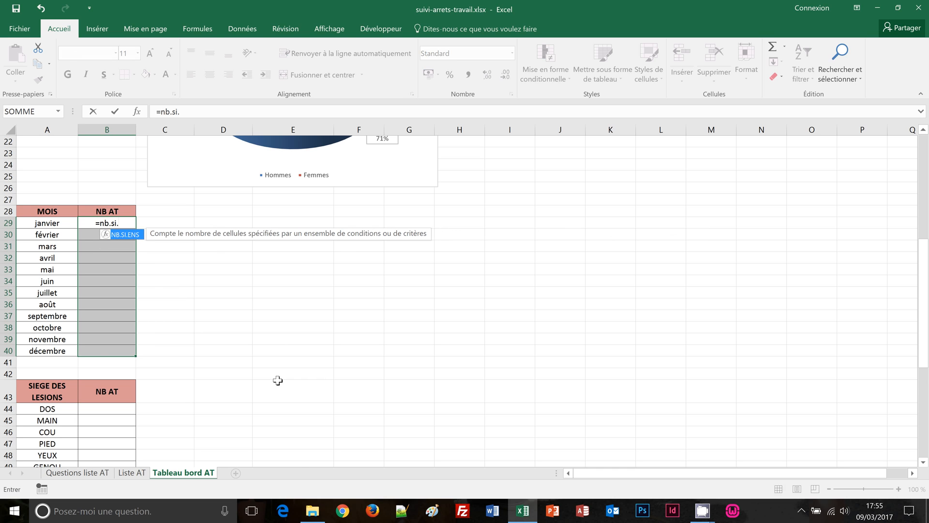
{"action": "type", "text": "ens"}
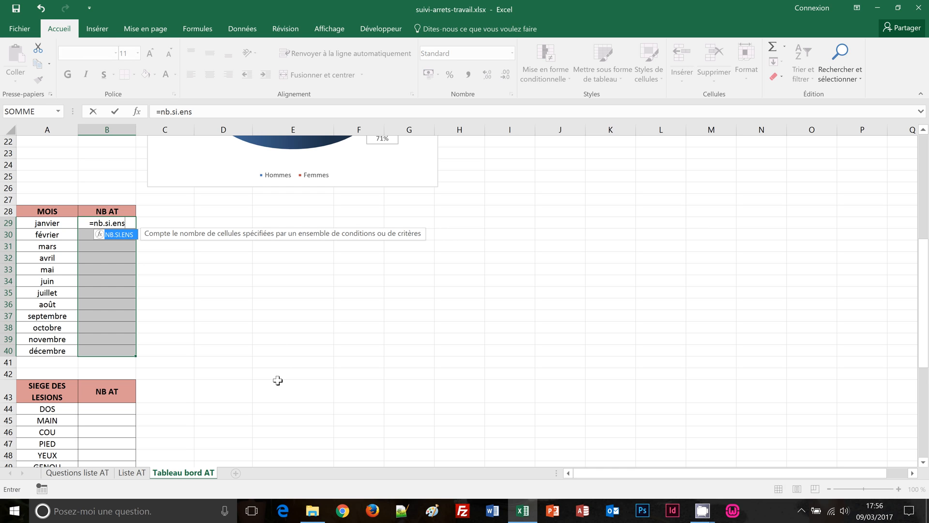
{"action": "type", "text": "("}
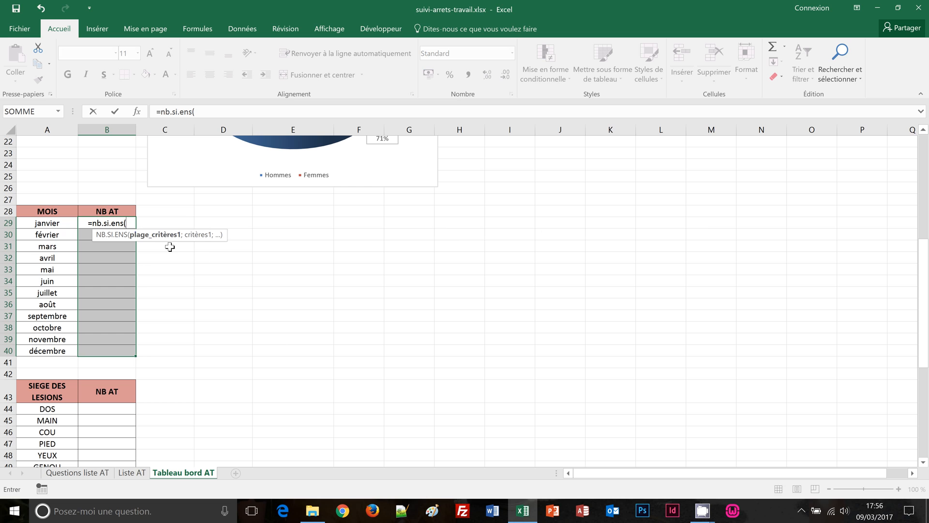
{"action": "left_click", "coordinate": [131, 473]}
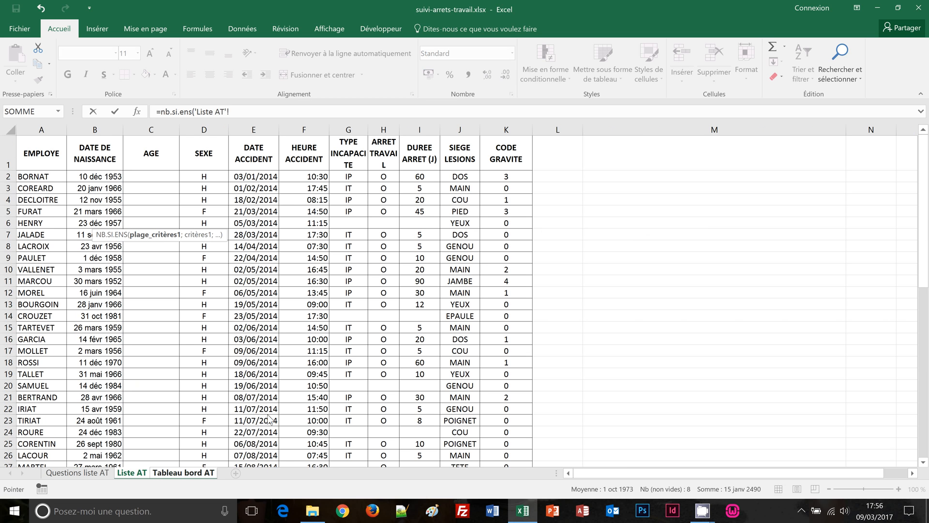
{"action": "left_click", "coordinate": [254, 131]}
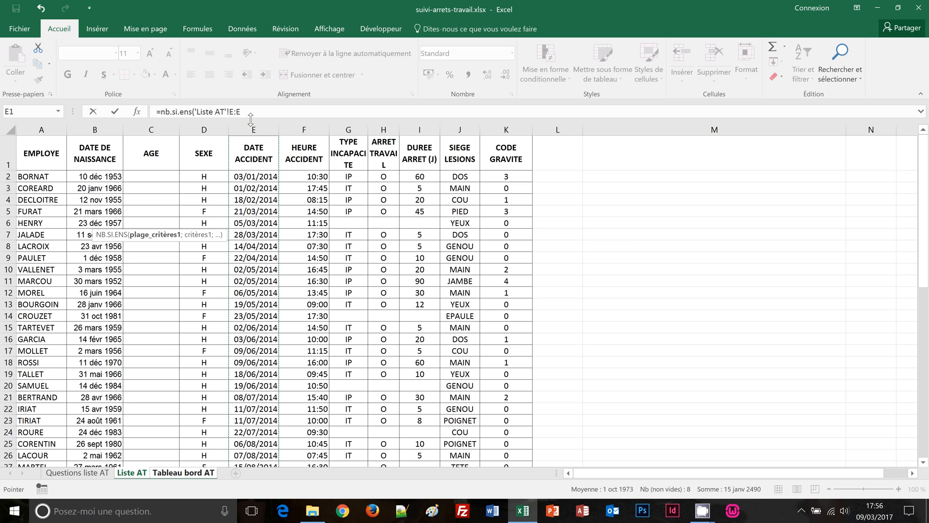
{"action": "left_click", "coordinate": [251, 112]}
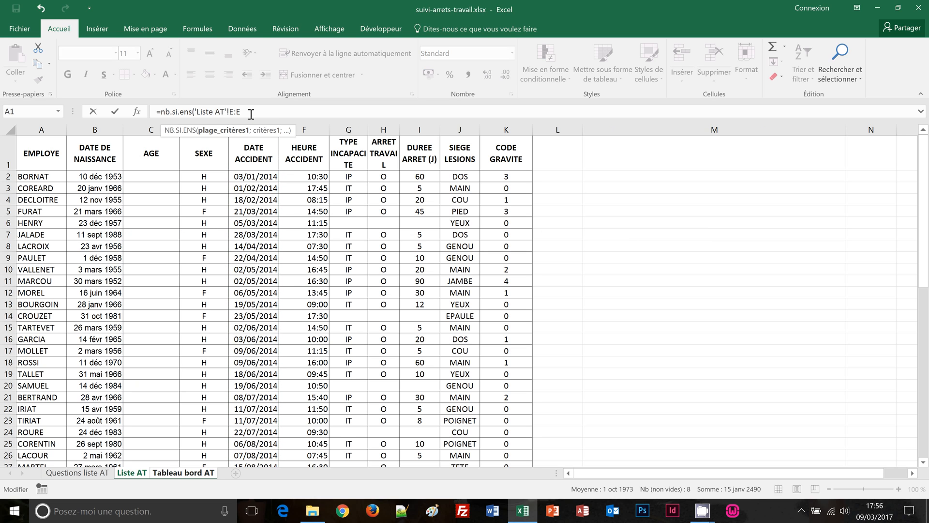
{"action": "type", "text": ";"}
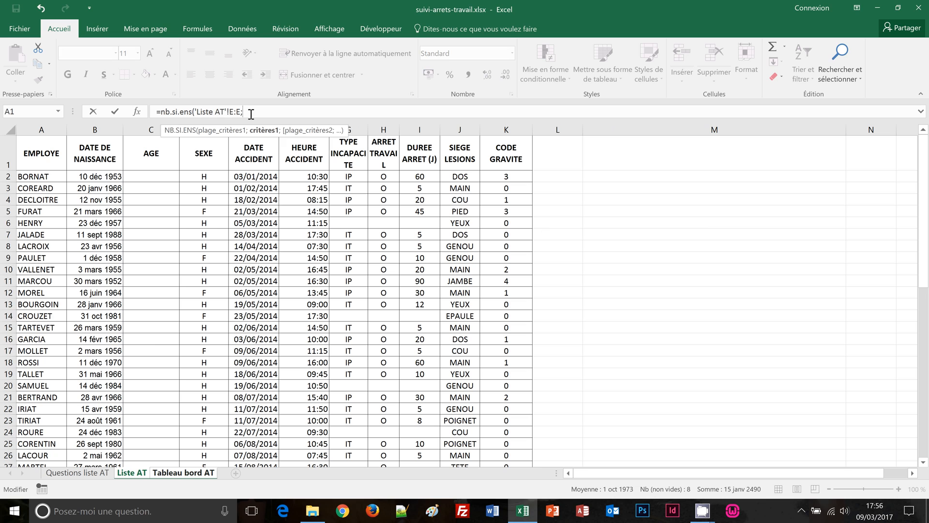
{"action": "type", "text": "\">=\" &"}
{"action": "left_click", "coordinate": [179, 472]}
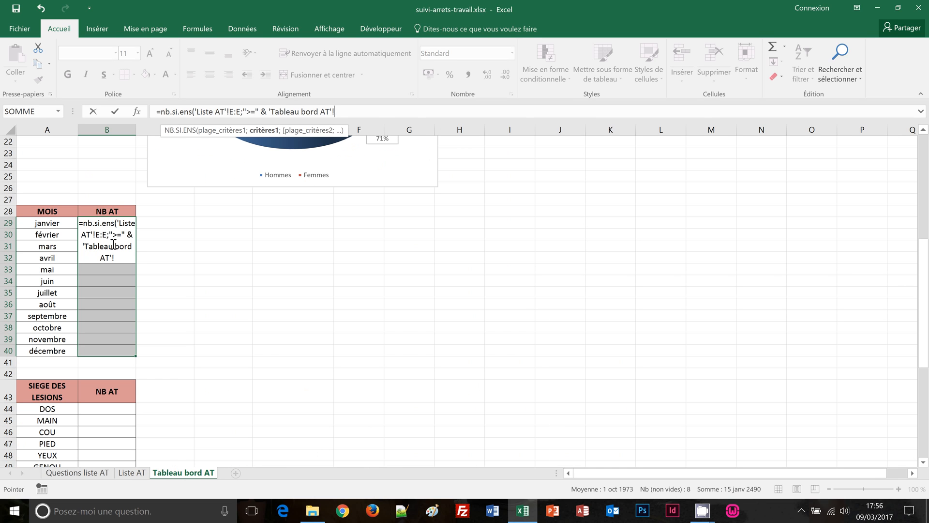
{"action": "left_click", "coordinate": [34, 223]}
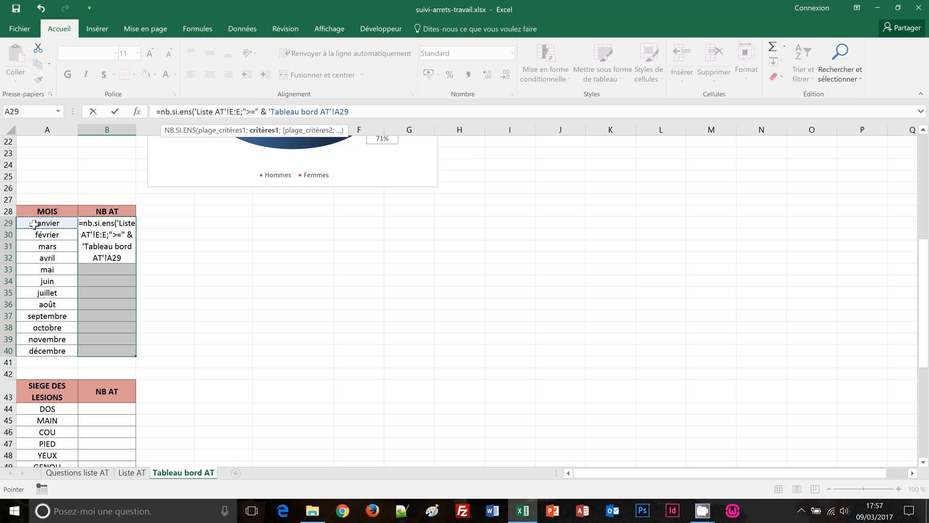
{"action": "type", "text": ";"}
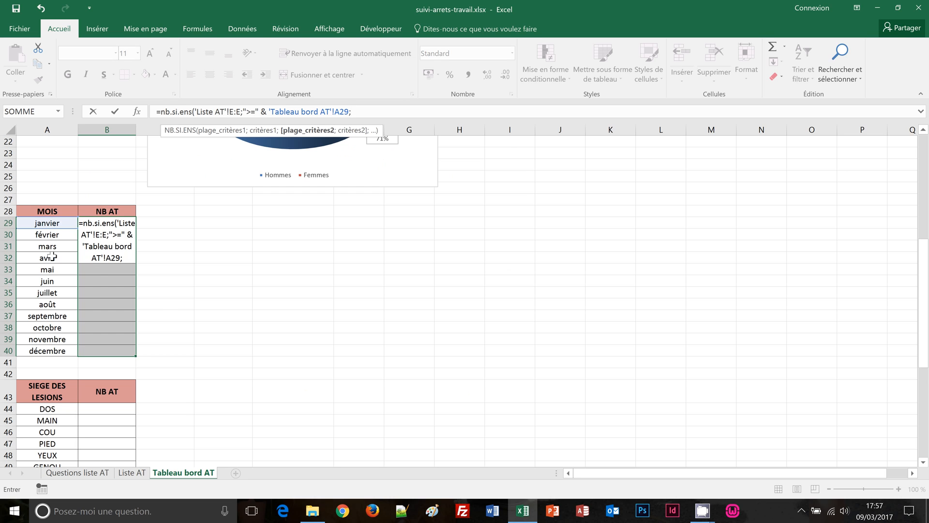
Reuse 'Liste AT'!E:E as the second criteria range in the NB AT formula
{"action": "left_click", "coordinate": [136, 473]}
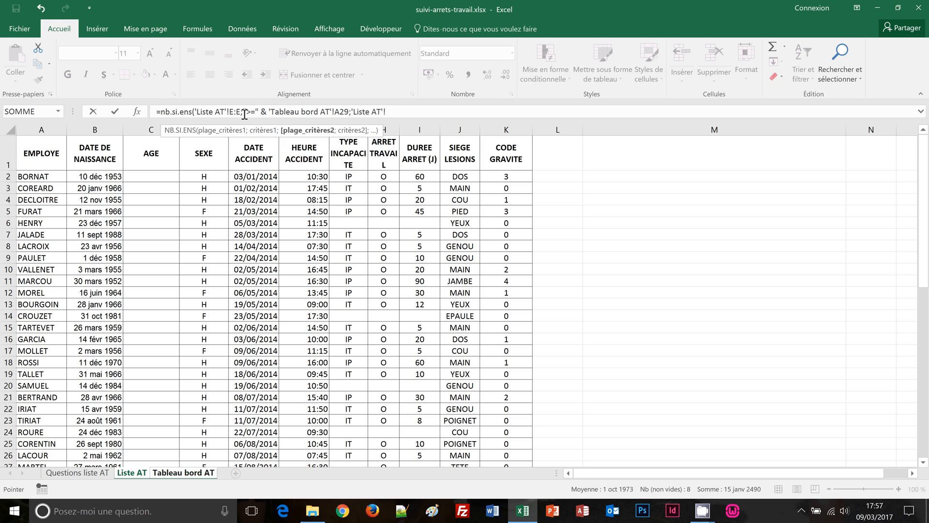
{"action": "left_click_drag", "start_coordinate": [244, 112], "coordinate": [195, 114]}
{"action": "key", "text": "ctrl+c"}
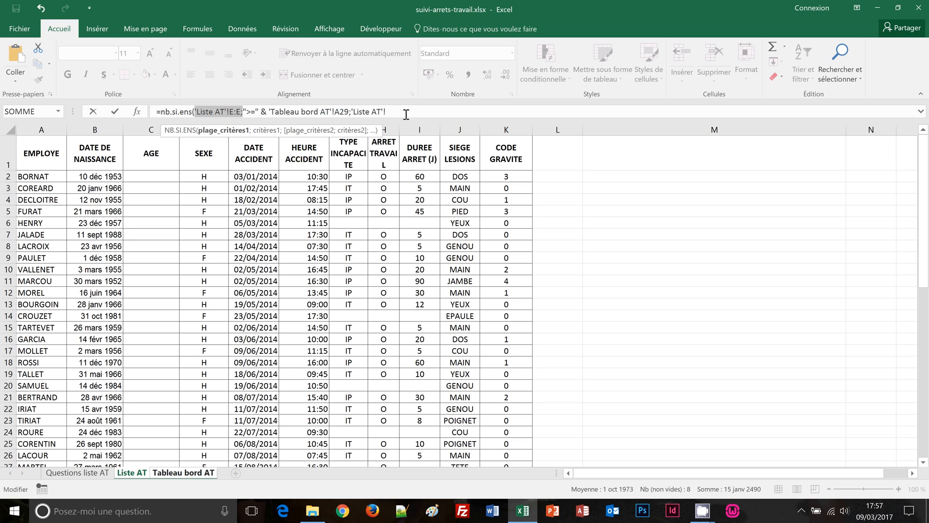
{"action": "left_click", "coordinate": [406, 114]}
{"action": "key", "text": "BackSpace"}
{"action": "key", "text": "BackSpace"}
{"action": "key", "text": "BackSpace"}
{"action": "key", "text": "BackSpace"}
{"action": "key", "text": "BackSpace"}
{"action": "key", "text": "BackSpace"}
{"action": "key", "text": "BackSpace"}
{"action": "key", "text": "BackSpace"}
{"action": "key", "text": "BackSpace"}
{"action": "key", "text": "BackSpace"}
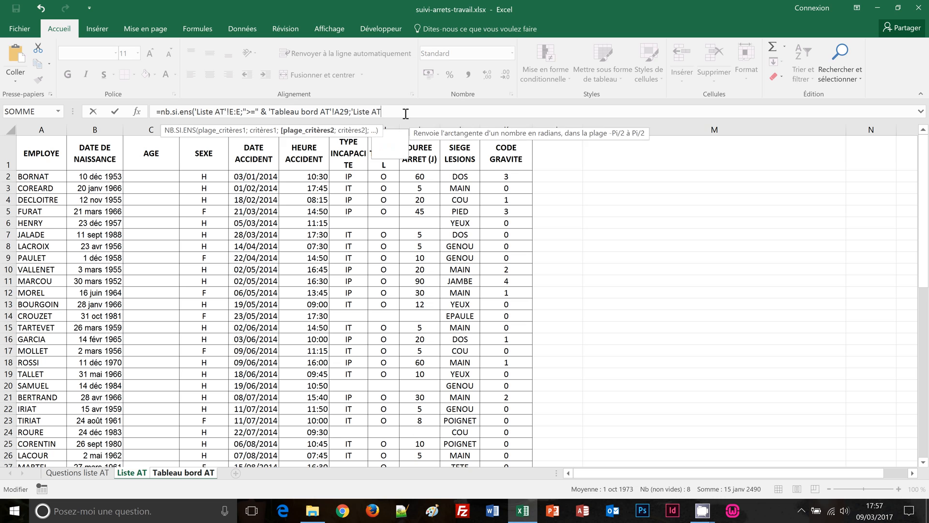
{"action": "key", "text": "BackSpace"}
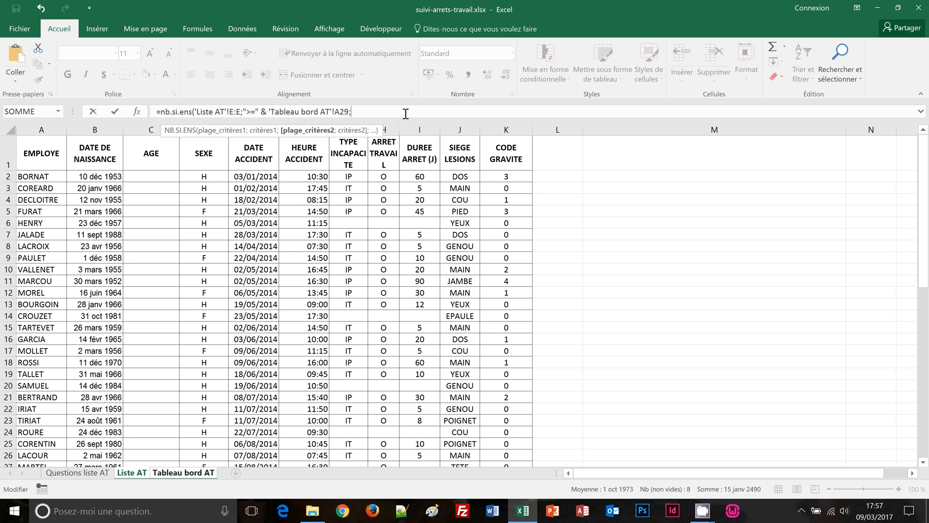
{"action": "key", "text": "ctrl+v"}
Add the "<" next-month criterion on A30 and fill B29:B40 with the monthly counts
{"action": "left_click", "coordinate": [204, 474]}
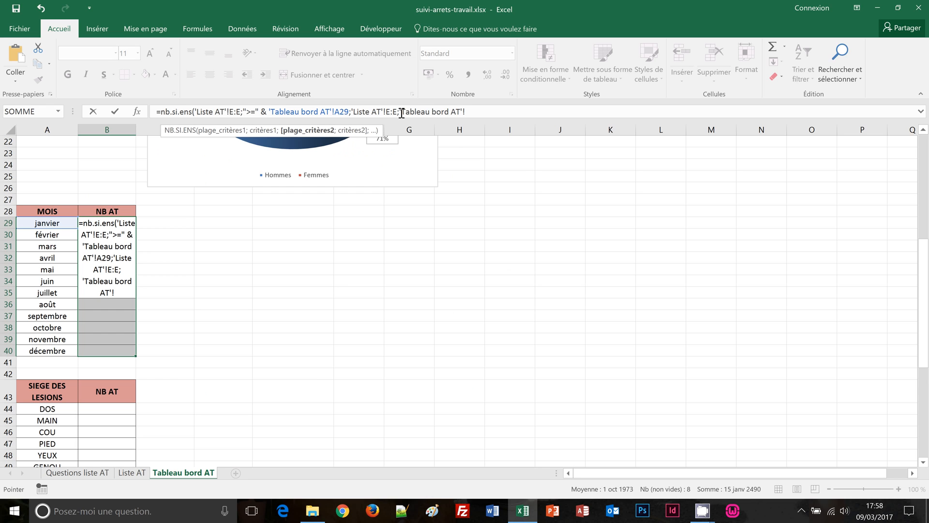
{"action": "left_click_drag", "start_coordinate": [402, 113], "coordinate": [469, 115]}
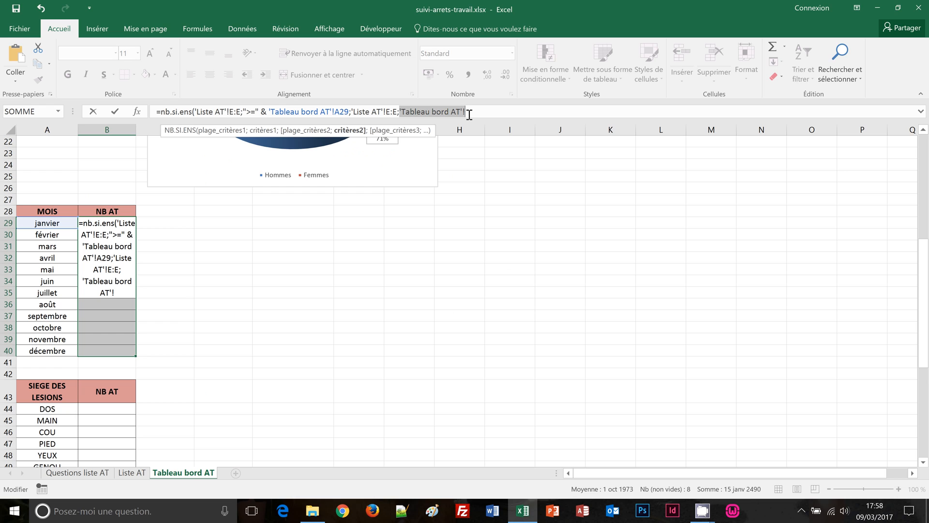
{"action": "key", "text": "BackSpace"}
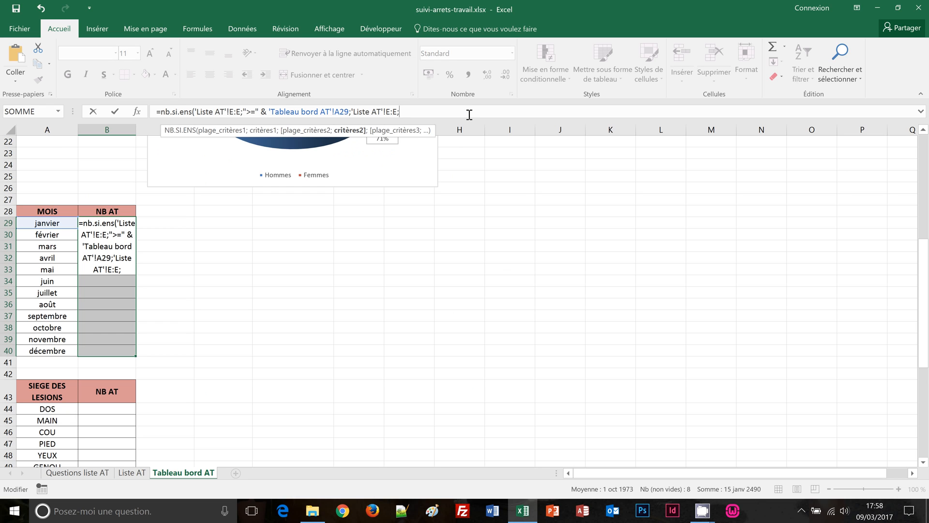
{"action": "type", "text": "\"<\" &"}
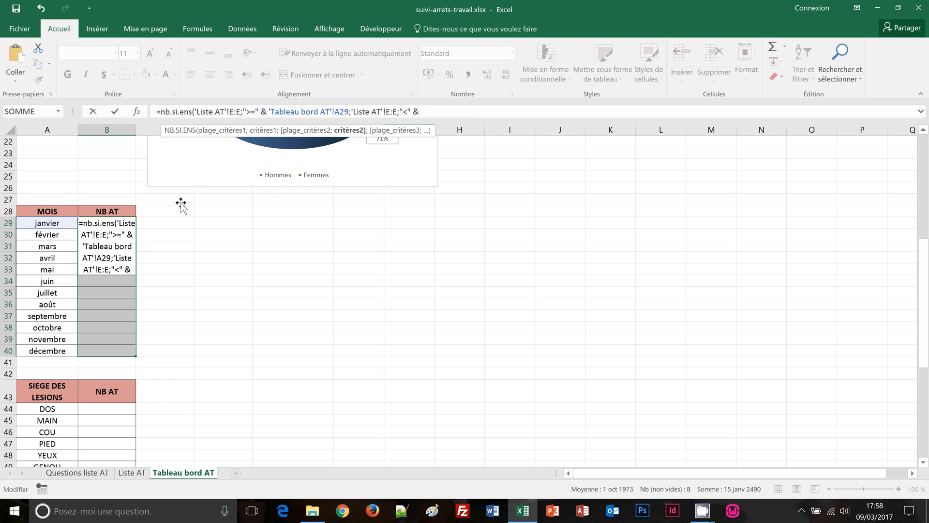
{"action": "left_click", "coordinate": [49, 233]}
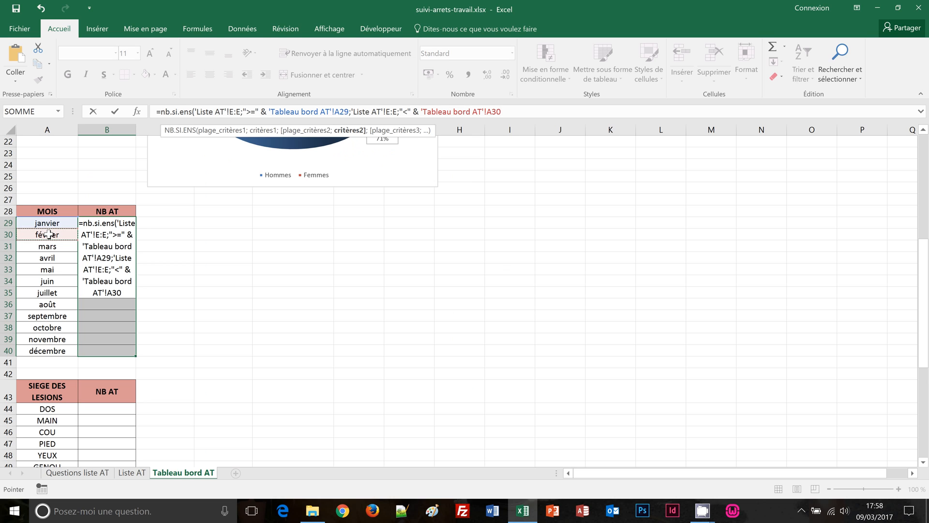
{"action": "type", "text": ")"}
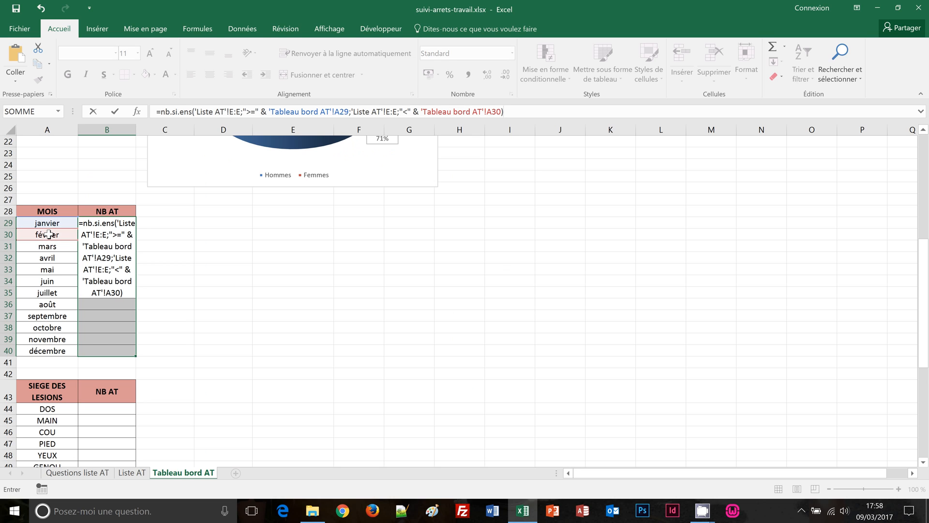
{"action": "key", "text": "ctrl+Return"}
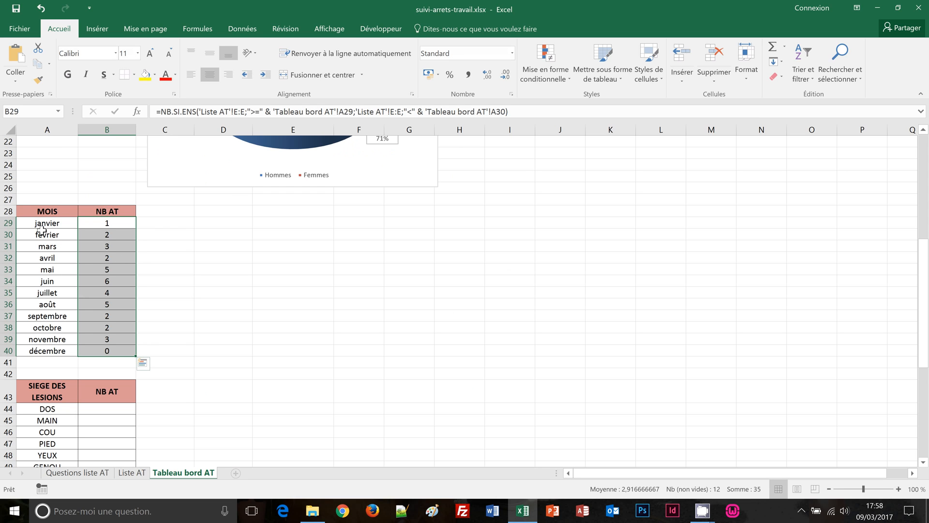
Insert a line chart with markers from A28:B40 and place it beside the month table
{"action": "left_click_drag", "start_coordinate": [29, 211], "coordinate": [106, 350]}
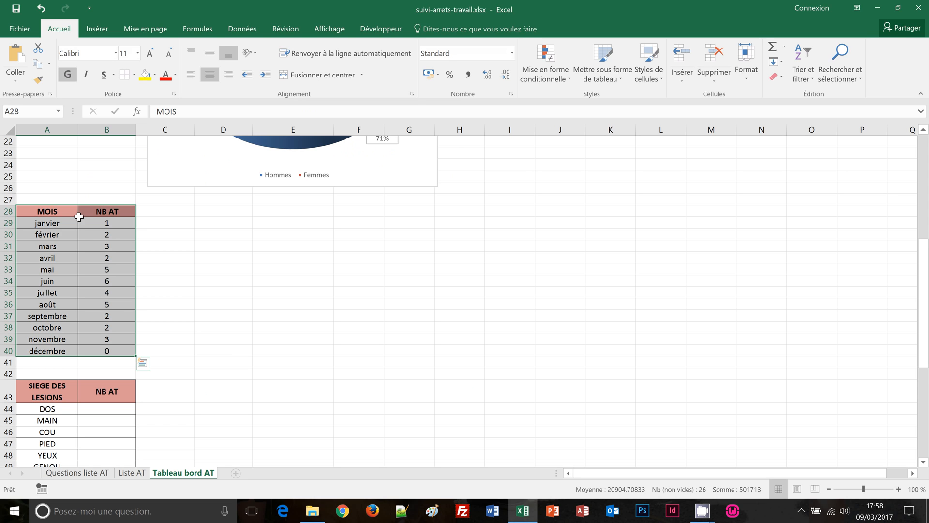
{"action": "left_click", "coordinate": [96, 30]}
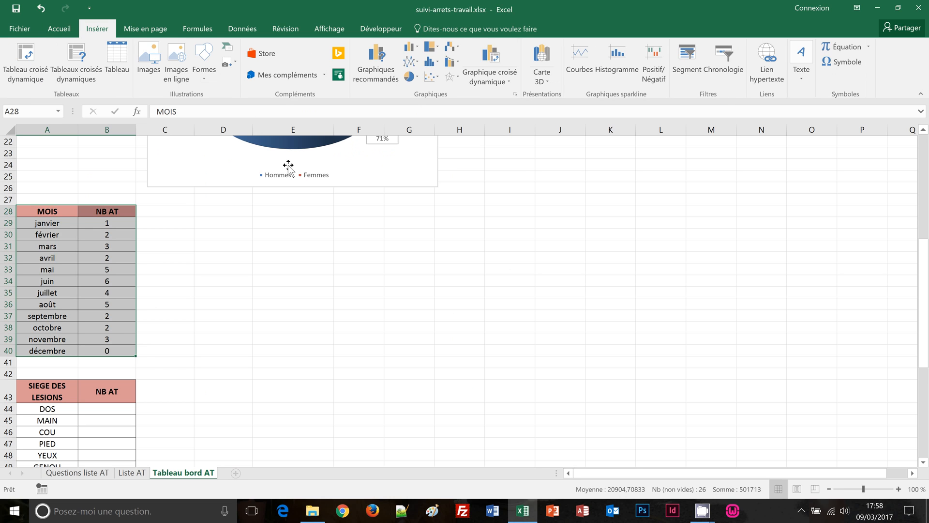
{"action": "left_click", "coordinate": [417, 62]}
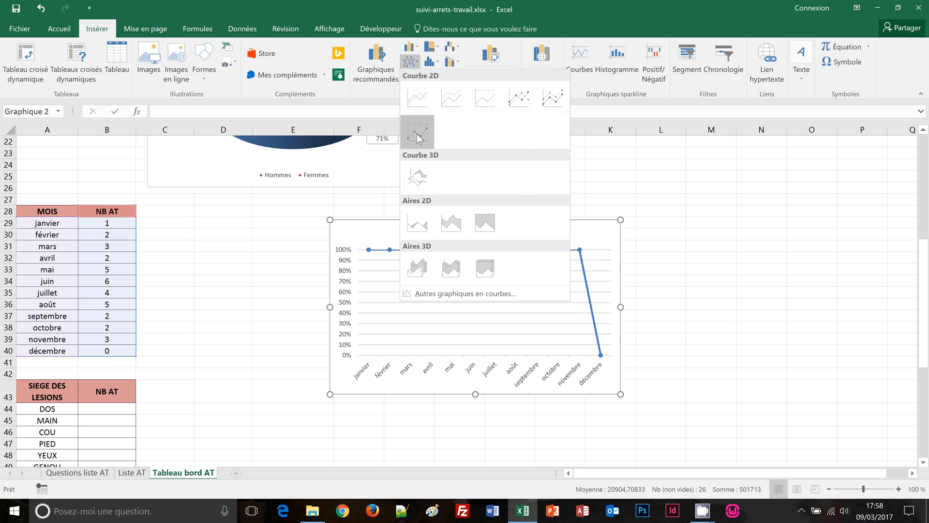
{"action": "left_click", "coordinate": [518, 101]}
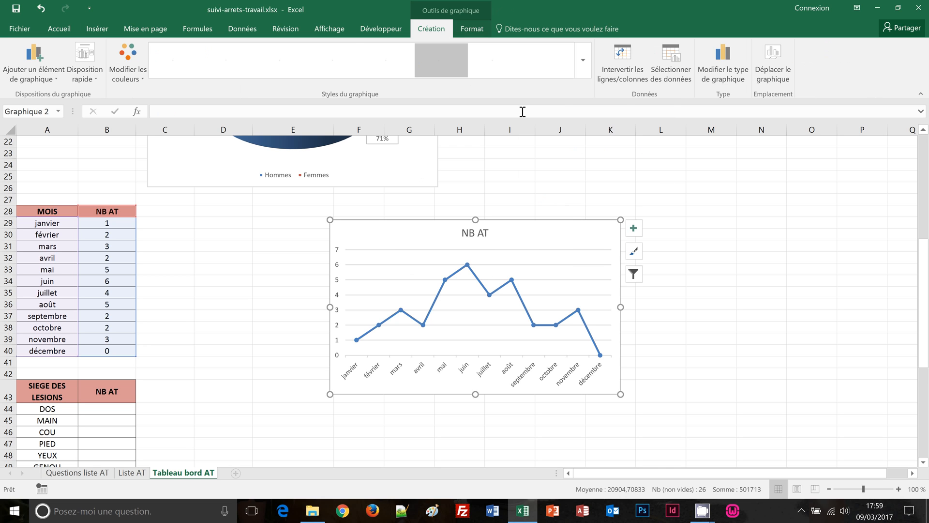
{"action": "left_click_drag", "start_coordinate": [594, 231], "coordinate": [417, 207]}
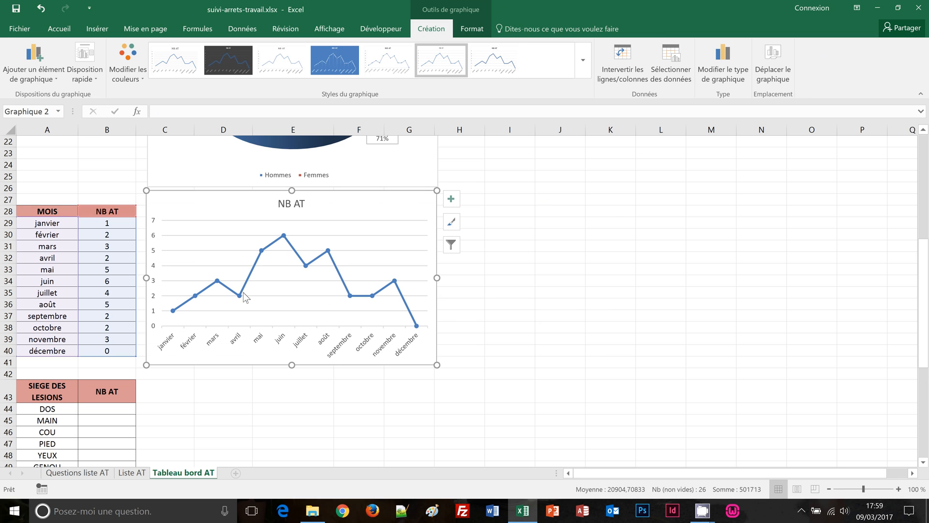
{"action": "mouse_move", "coordinate": [262, 253]}
{"action": "mouse_move", "coordinate": [372, 302]}
{"action": "scroll", "coordinate": [547, 359], "scroll_direction": "down", "scroll_amount": 2}
{"action": "scroll", "coordinate": [547, 360], "scroll_direction": "down", "scroll_amount": 2}
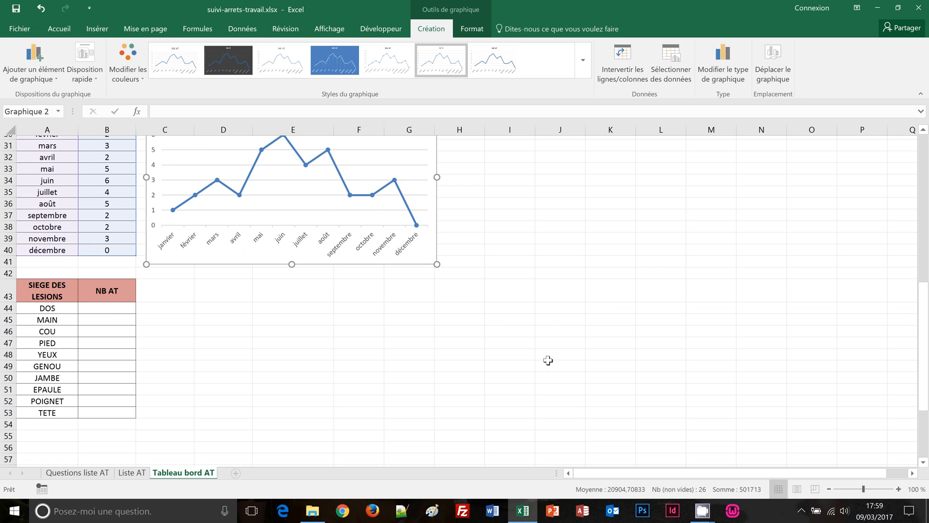
Fill B44:B53 with =NB.SI('Liste AT'!J:J;A44) to count accidents per lesion site
{"action": "left_click", "coordinate": [213, 318]}
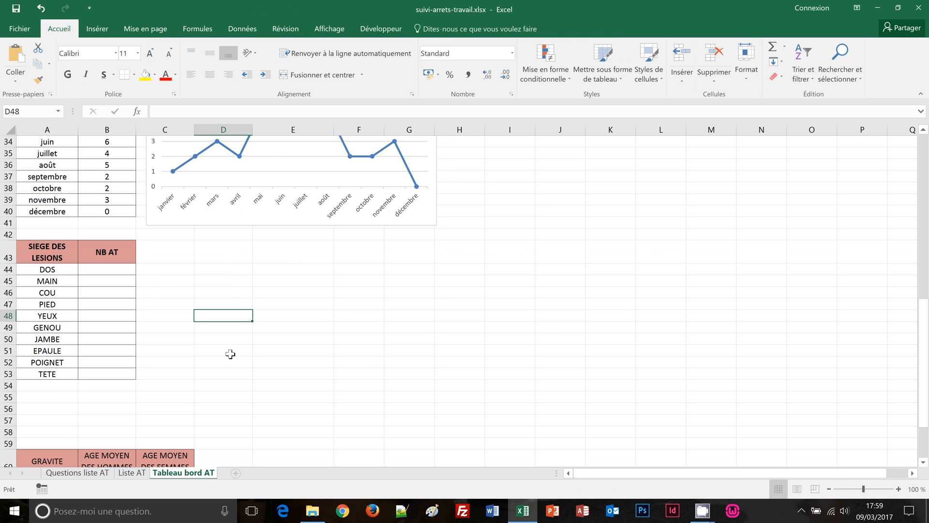
{"action": "scroll", "coordinate": [230, 354], "scroll_direction": "down", "scroll_amount": 1}
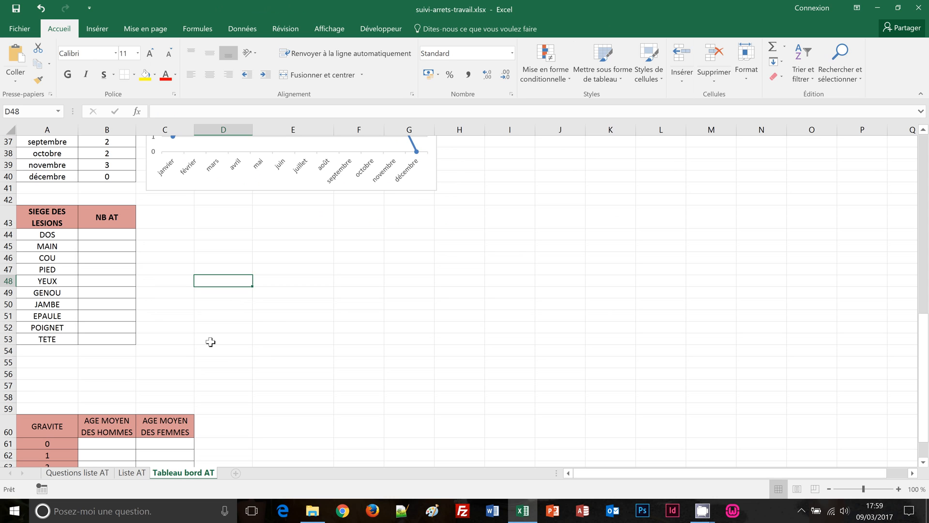
{"action": "left_click_drag", "start_coordinate": [90, 235], "coordinate": [112, 343]}
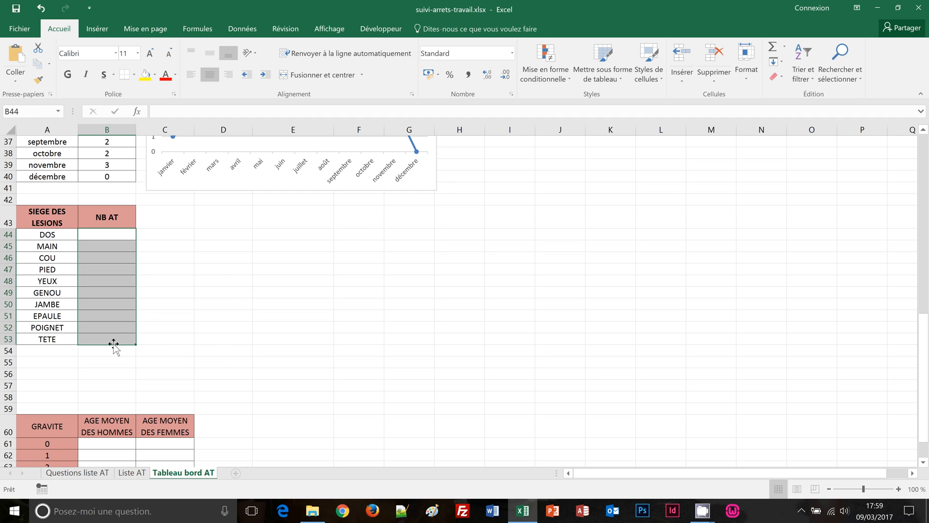
{"action": "type", "text": "=n"}
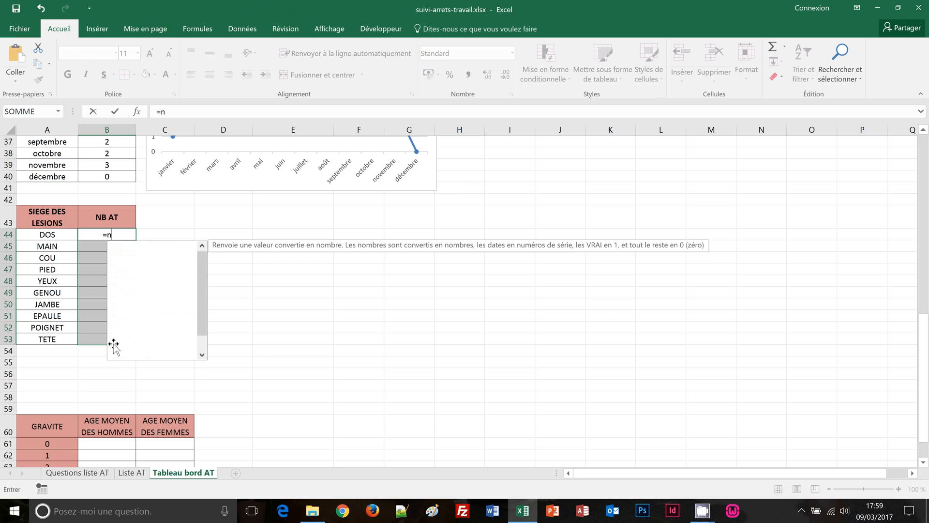
{"action": "type", "text": "b."}
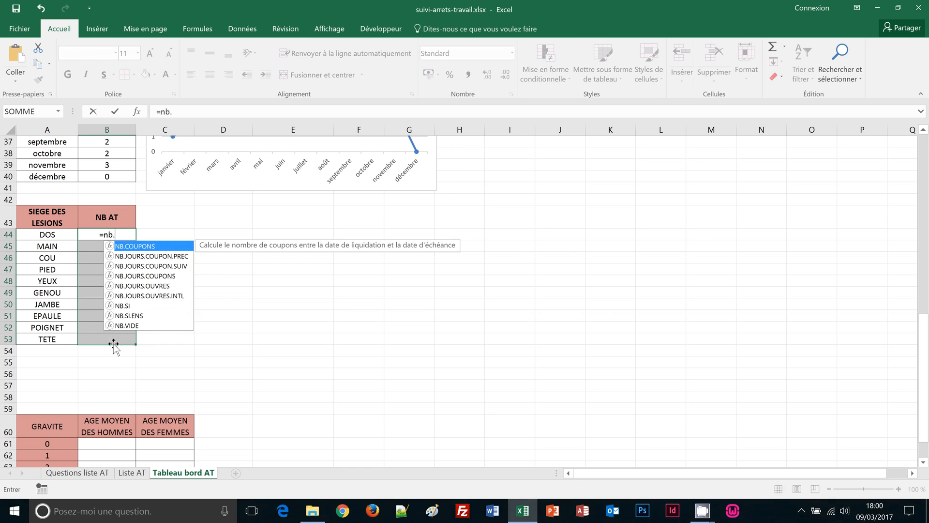
{"action": "type", "text": "si("}
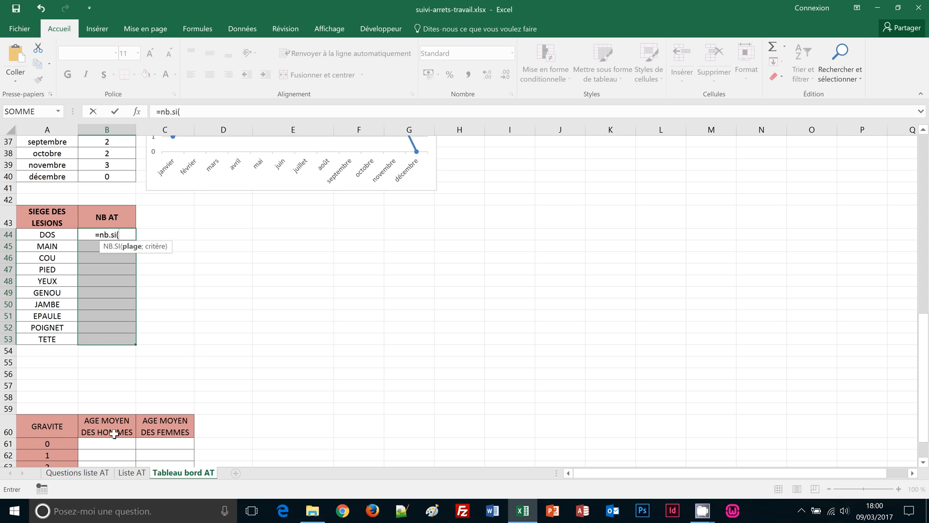
{"action": "left_click", "coordinate": [125, 474]}
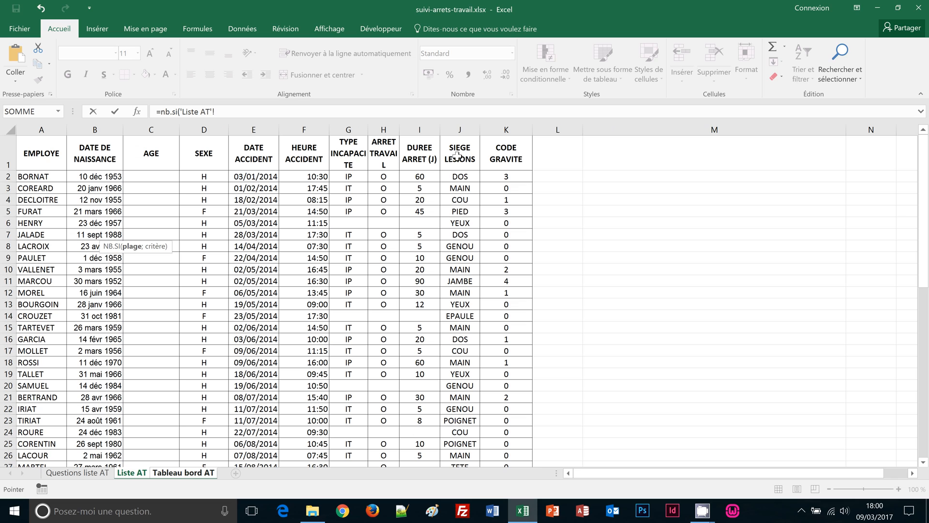
{"action": "left_click", "coordinate": [456, 131]}
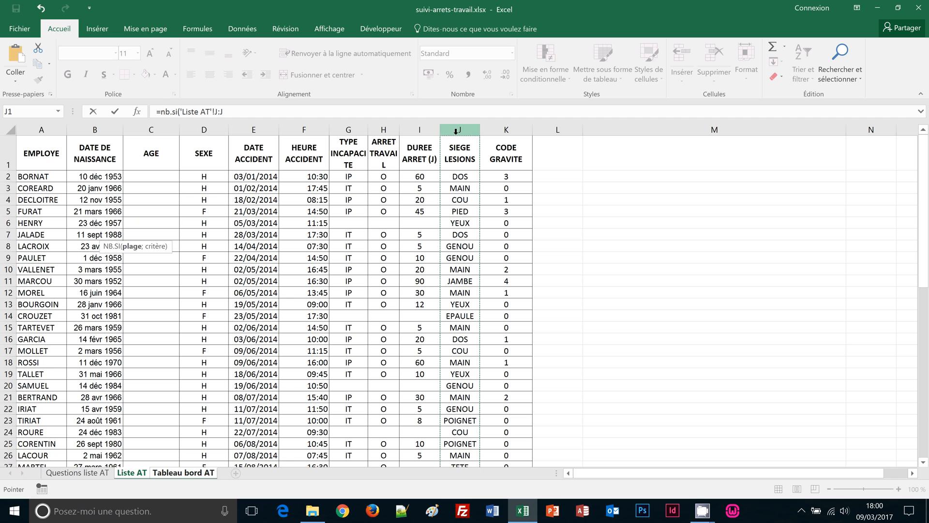
{"action": "left_click", "coordinate": [292, 115]}
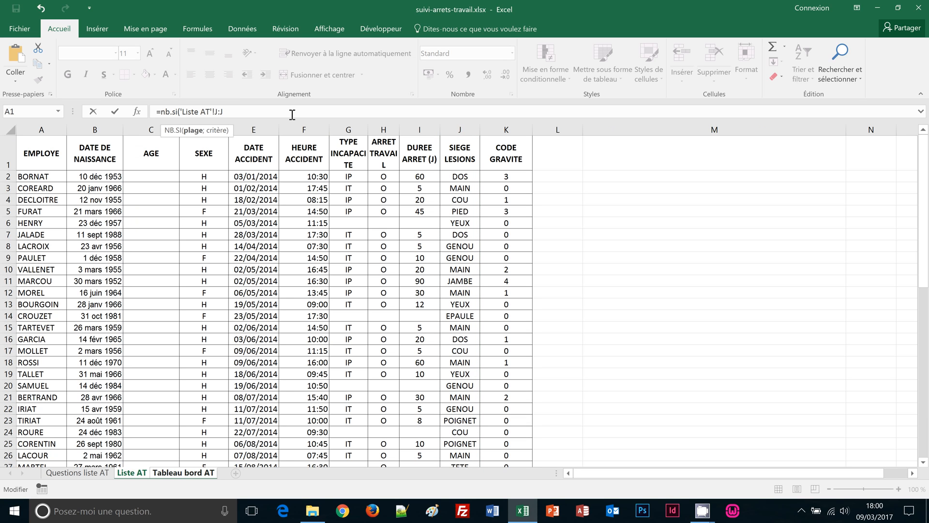
{"action": "type", "text": ";\""}
{"action": "key", "text": "BackSpace"}
{"action": "left_click", "coordinate": [195, 473]}
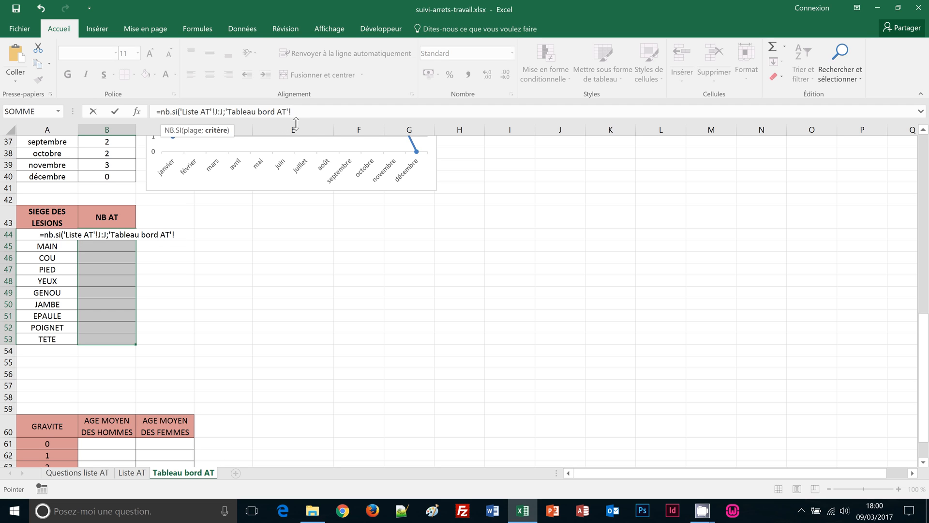
{"action": "type", "text": "A"}
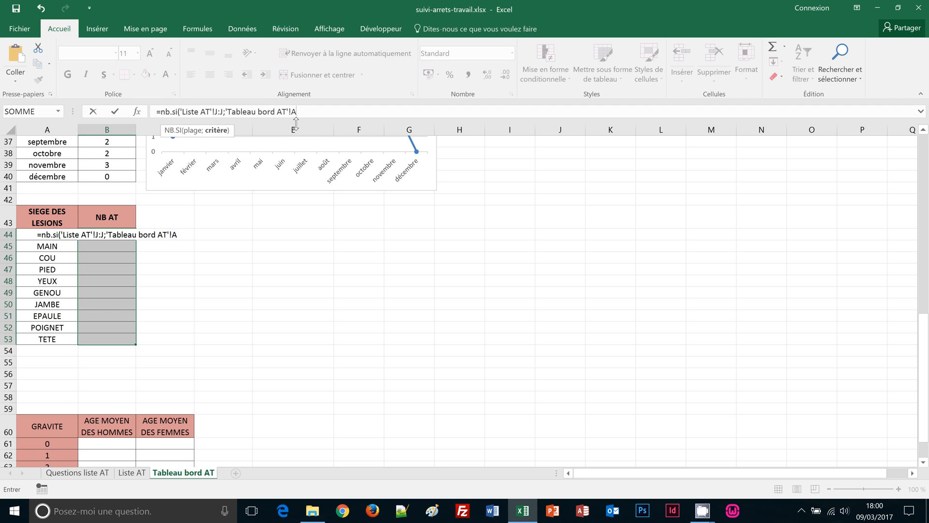
{"action": "type", "text": "44)"}
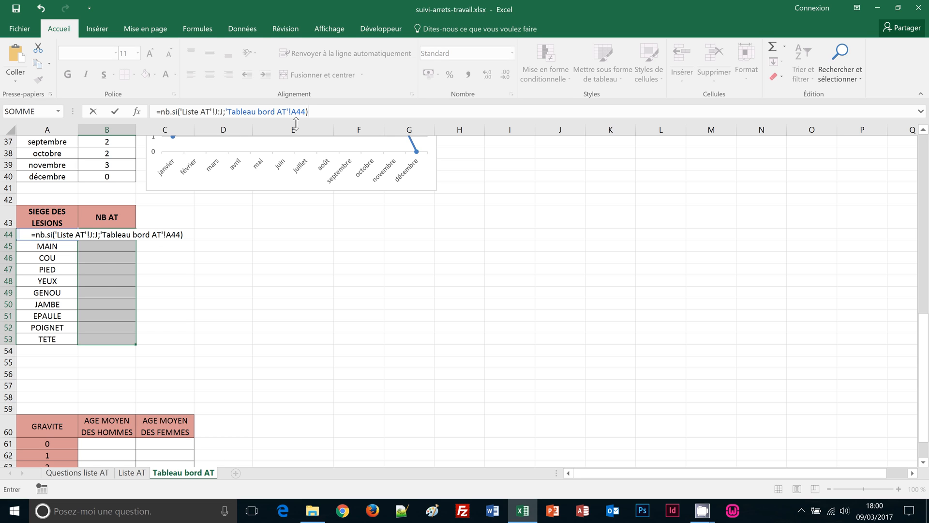
{"action": "key", "text": "ctrl+Return"}
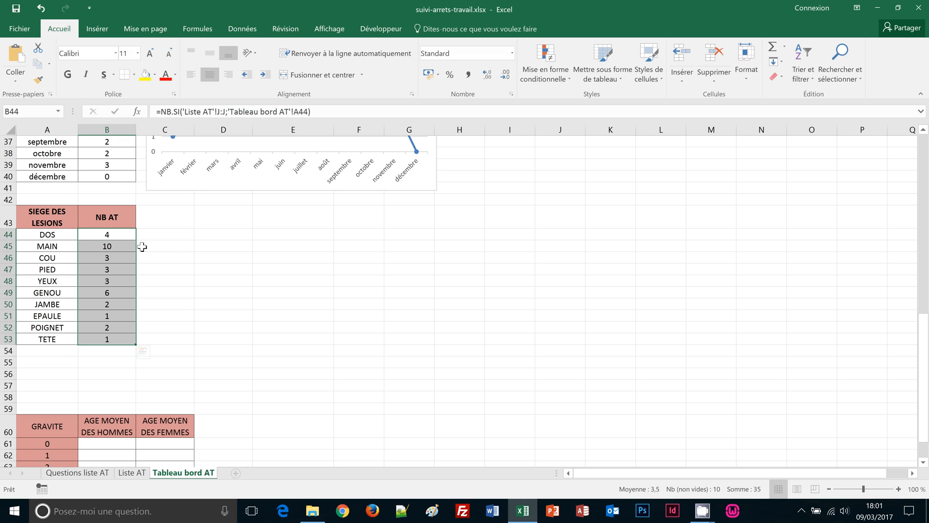
{"action": "left_click", "coordinate": [131, 477]}
{"action": "scroll", "coordinate": [463, 422], "scroll_direction": "down", "scroll_amount": 4}
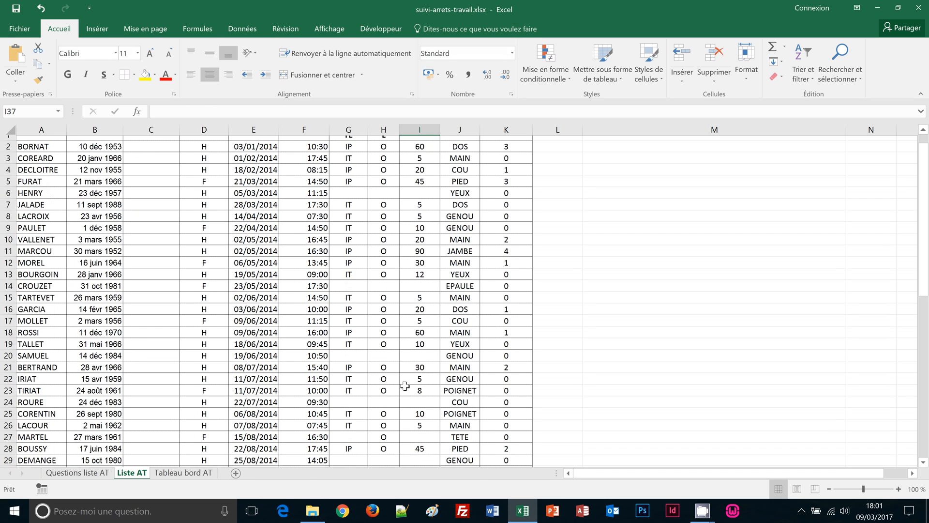
{"action": "left_click", "coordinate": [463, 421]}
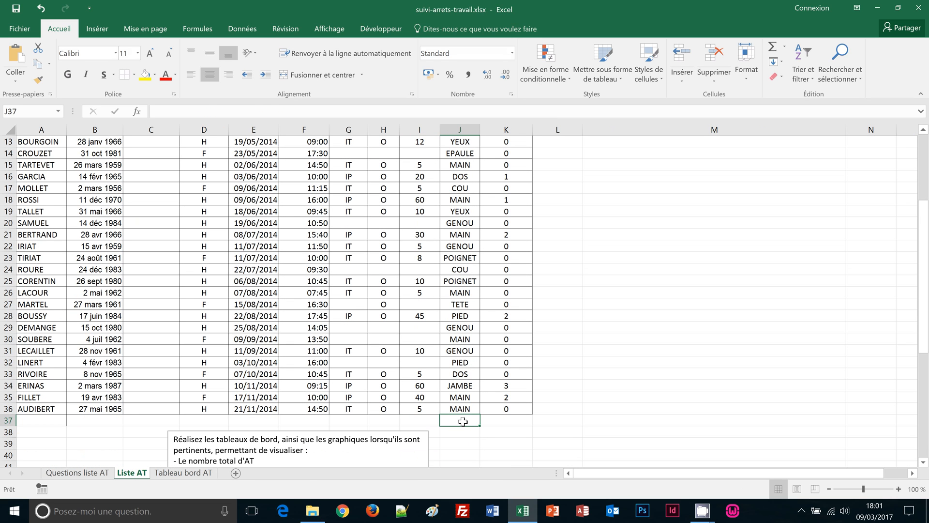
{"action": "type", "text": "MAIN"}
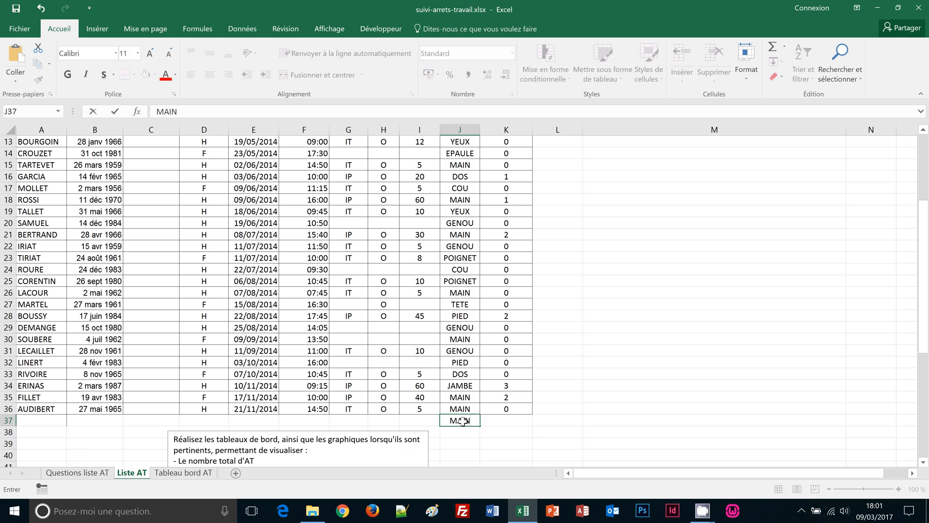
{"action": "key", "text": "Return"}
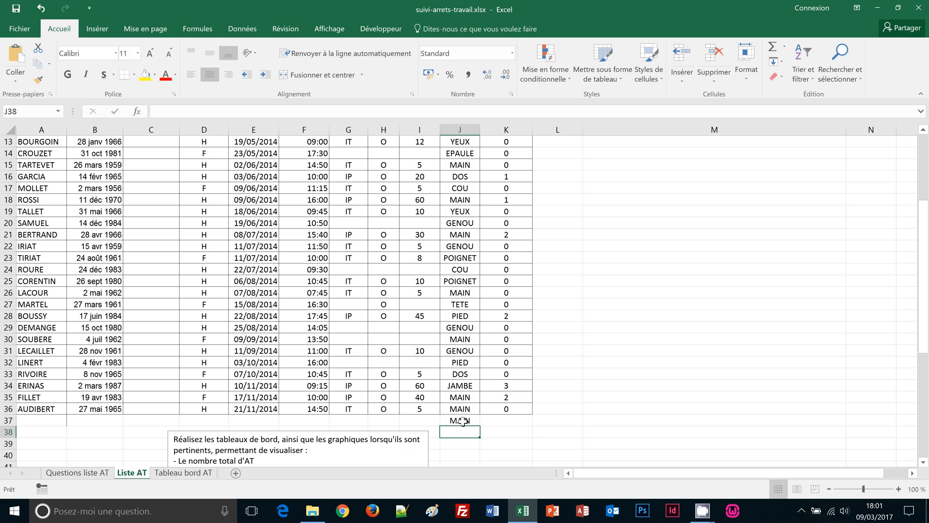
{"action": "left_click", "coordinate": [206, 474]}
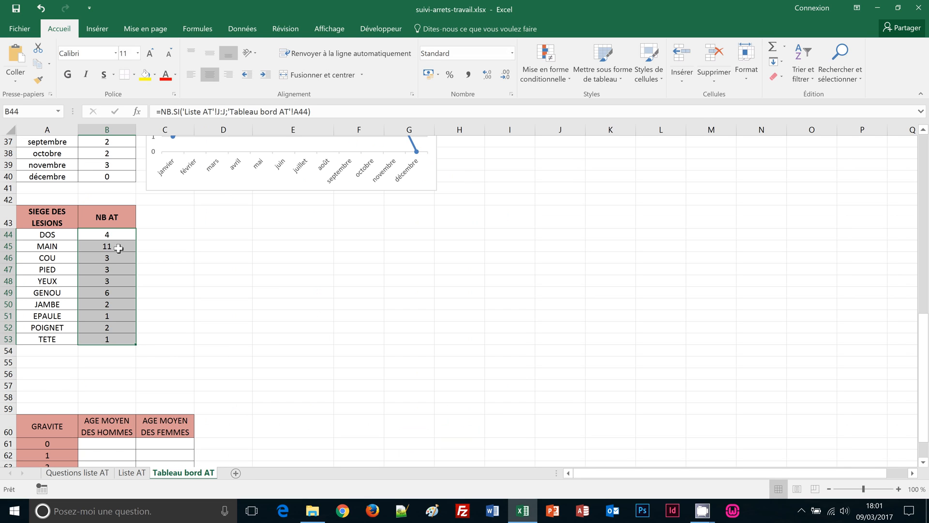
{"action": "left_click", "coordinate": [137, 474]}
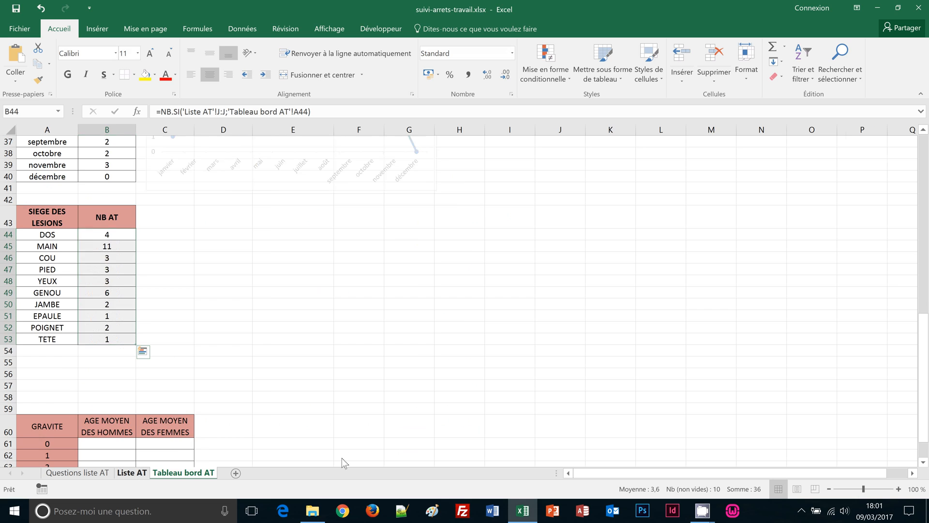
{"action": "left_click", "coordinate": [462, 421]}
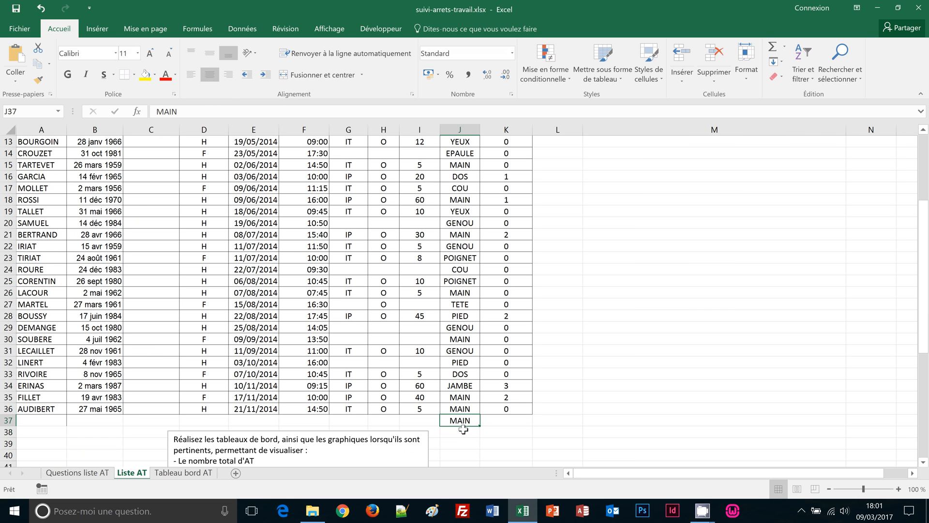
{"action": "key", "text": "Delete"}
{"action": "left_click", "coordinate": [182, 473]}
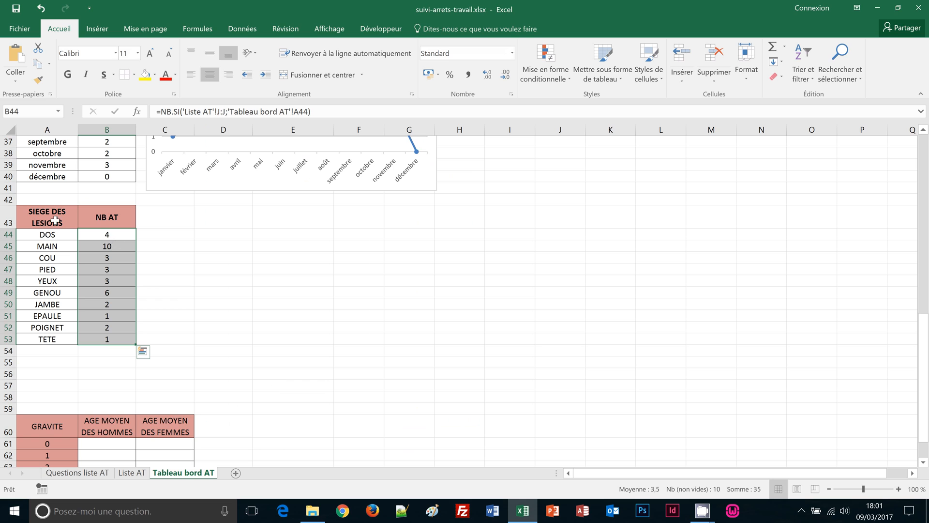
{"action": "left_click_drag", "start_coordinate": [55, 221], "coordinate": [118, 338]}
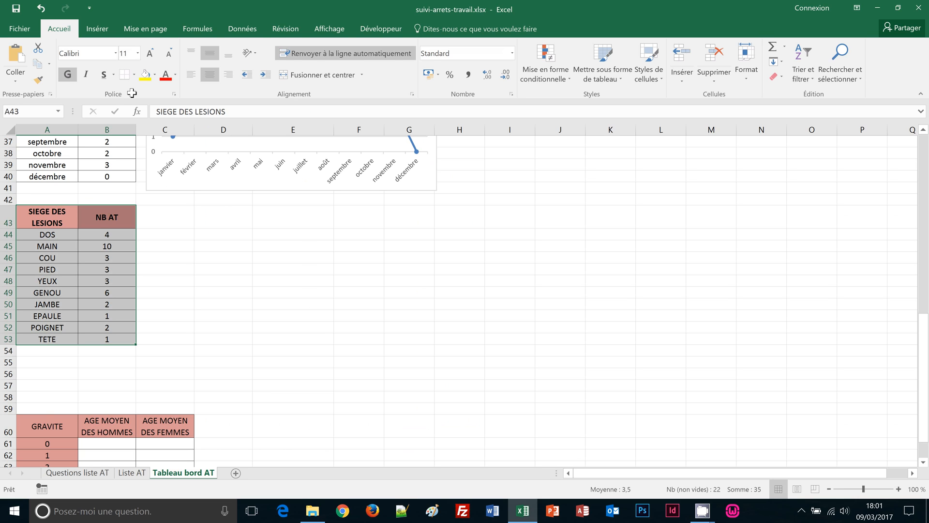
Insert a 3D clustered column chart of the lesion-site counts and move it beside the table
{"action": "left_click", "coordinate": [97, 29]}
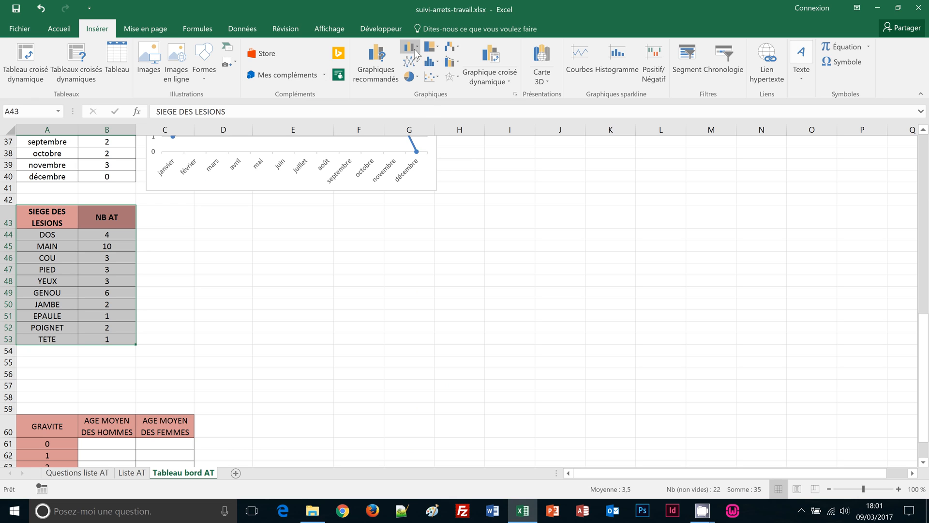
{"action": "left_click", "coordinate": [409, 47]}
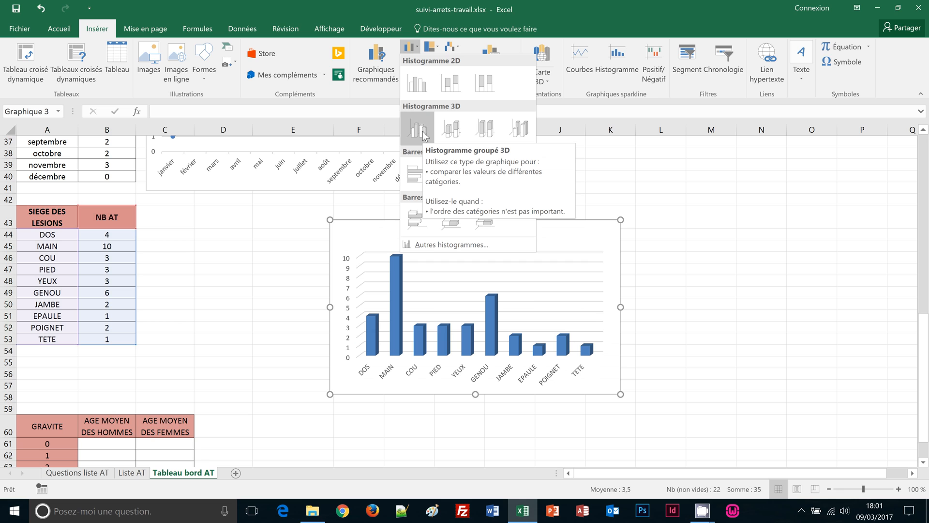
{"action": "left_click", "coordinate": [422, 134]}
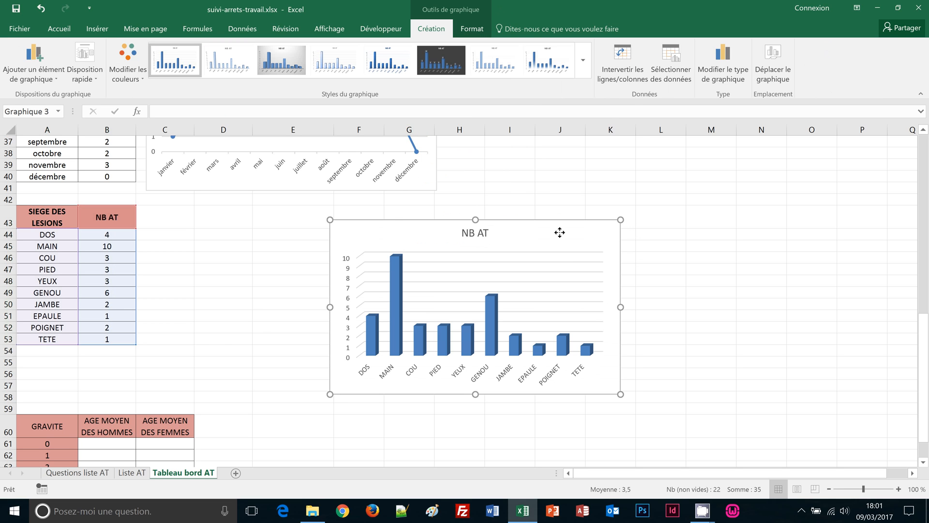
{"action": "left_click_drag", "start_coordinate": [558, 232], "coordinate": [396, 215]}
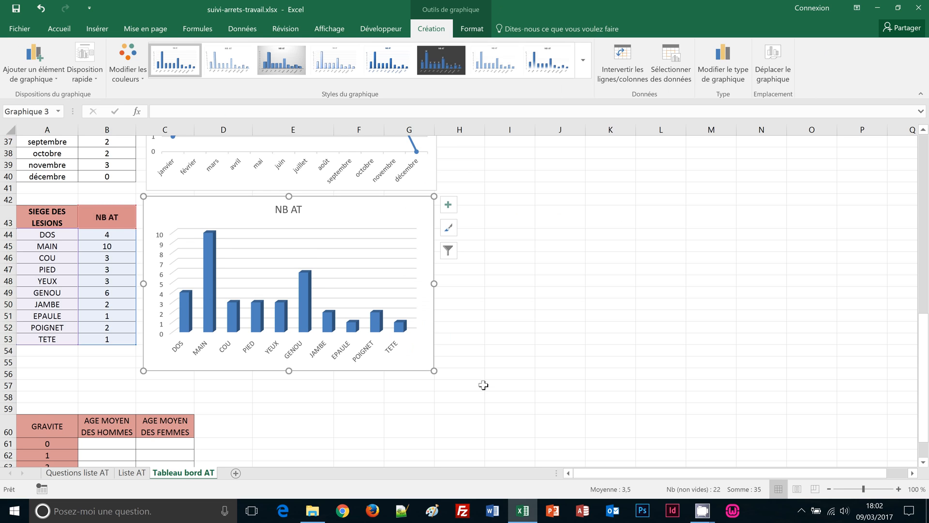
{"action": "scroll", "coordinate": [479, 384], "scroll_direction": "down", "scroll_amount": 2}
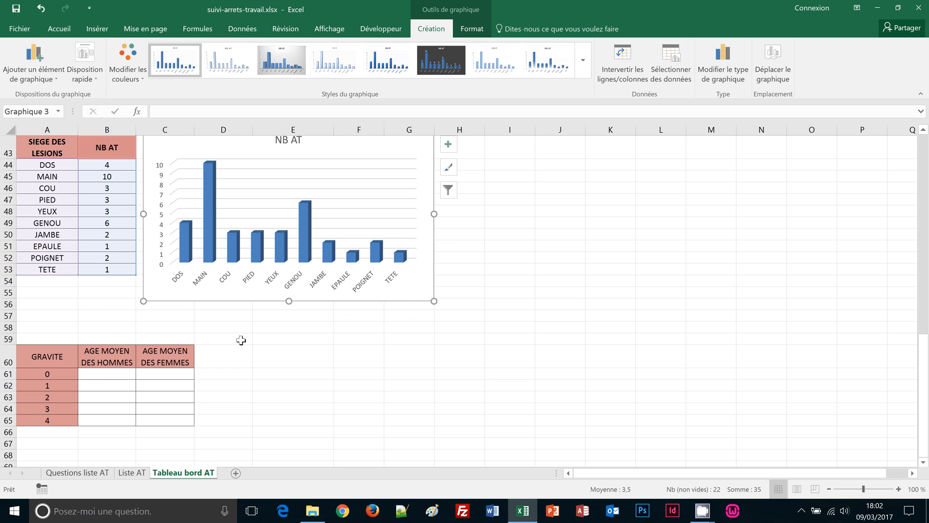
{"action": "left_click", "coordinate": [240, 340]}
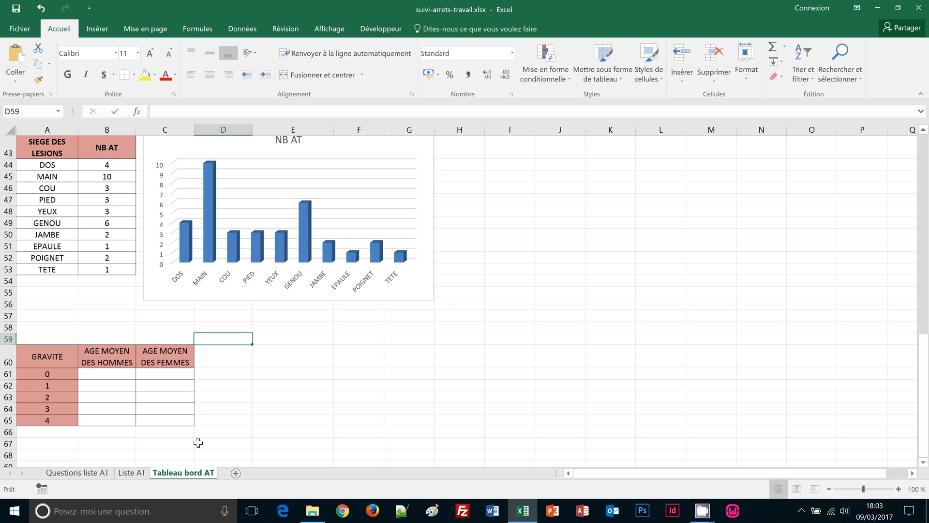
On the Liste AT sheet, select the blank AGE cells C2 through C36
{"action": "left_click", "coordinate": [132, 473]}
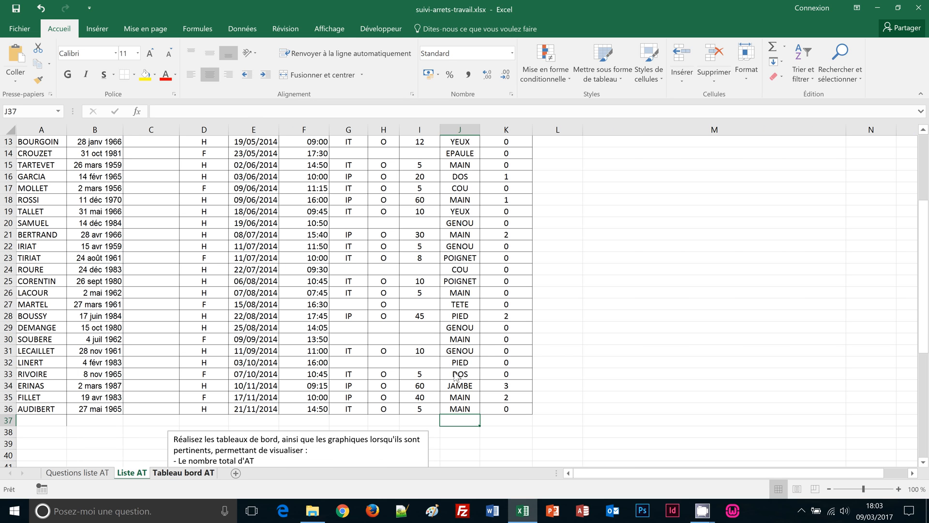
{"action": "scroll", "coordinate": [560, 333], "scroll_direction": "up", "scroll_amount": 4}
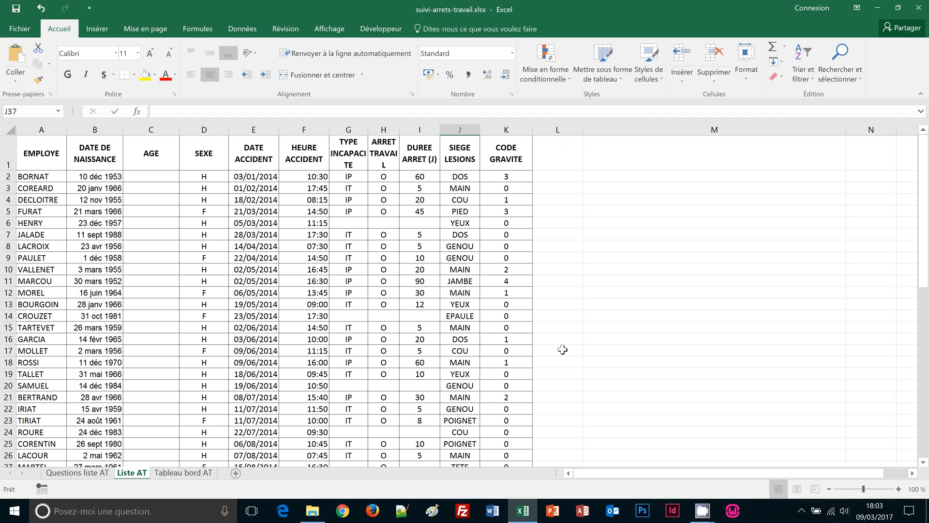
{"action": "left_click", "coordinate": [149, 179]}
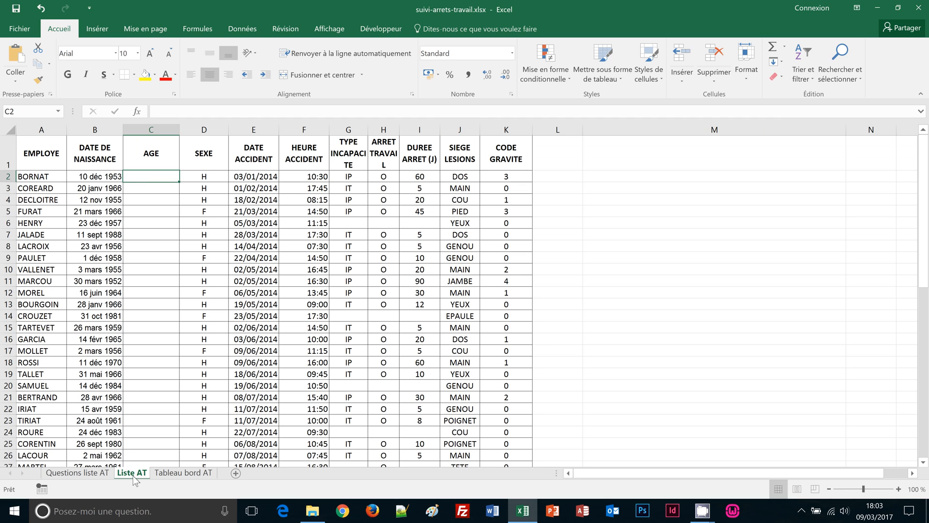
{"action": "scroll", "coordinate": [169, 334], "scroll_direction": "down", "scroll_amount": 4}
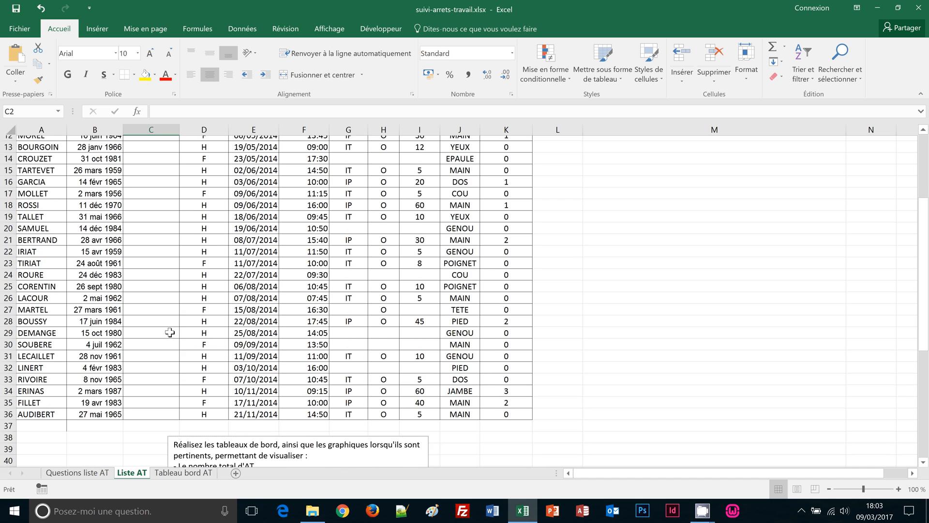
{"action": "scroll", "coordinate": [172, 336], "scroll_direction": "up", "scroll_amount": 4}
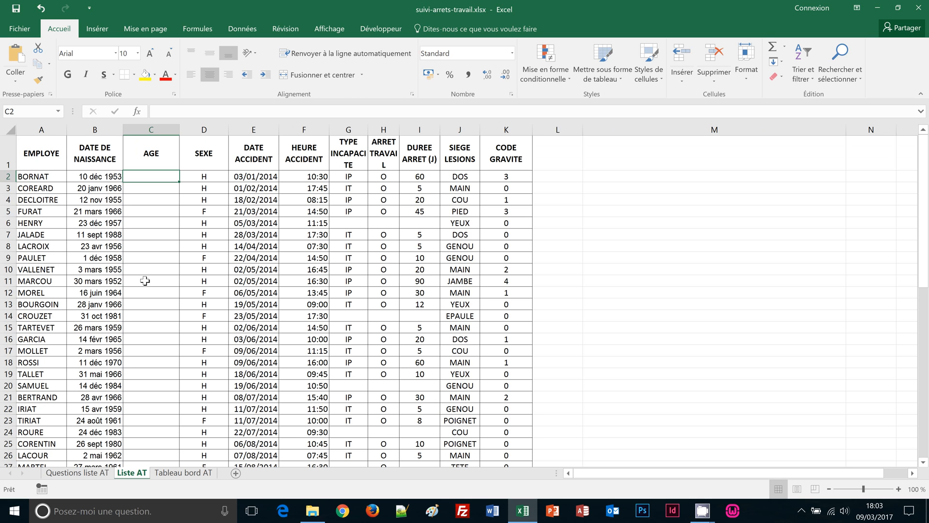
{"action": "scroll", "coordinate": [146, 281], "scroll_direction": "down", "scroll_amount": 3}
{"action": "scroll", "coordinate": [146, 281], "scroll_direction": "down", "scroll_amount": 1}
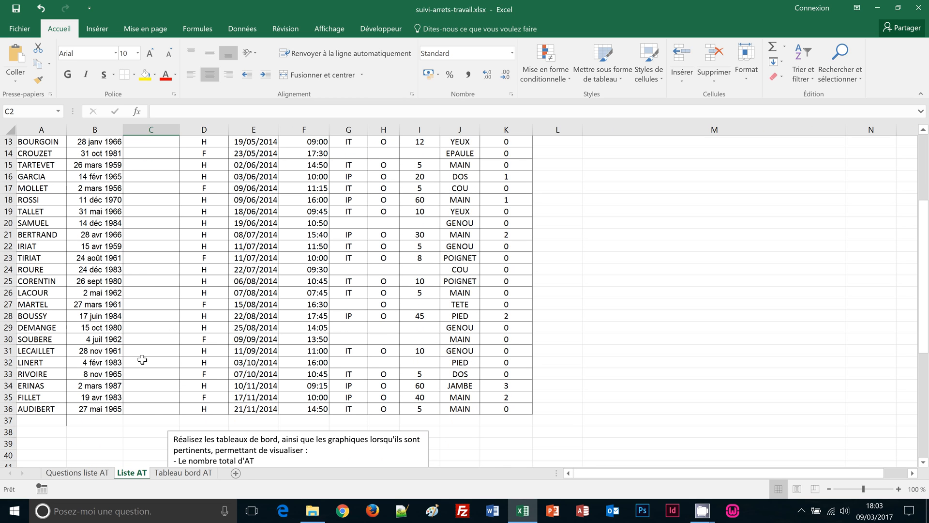
{"action": "left_click", "coordinate": [155, 409], "text": "shift"}
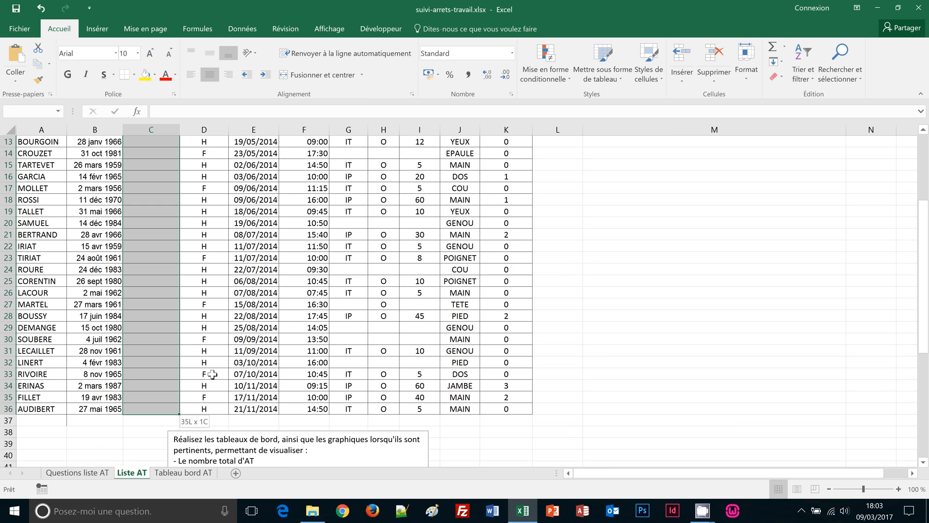
{"action": "scroll", "coordinate": [213, 375], "scroll_direction": "up", "scroll_amount": 4}
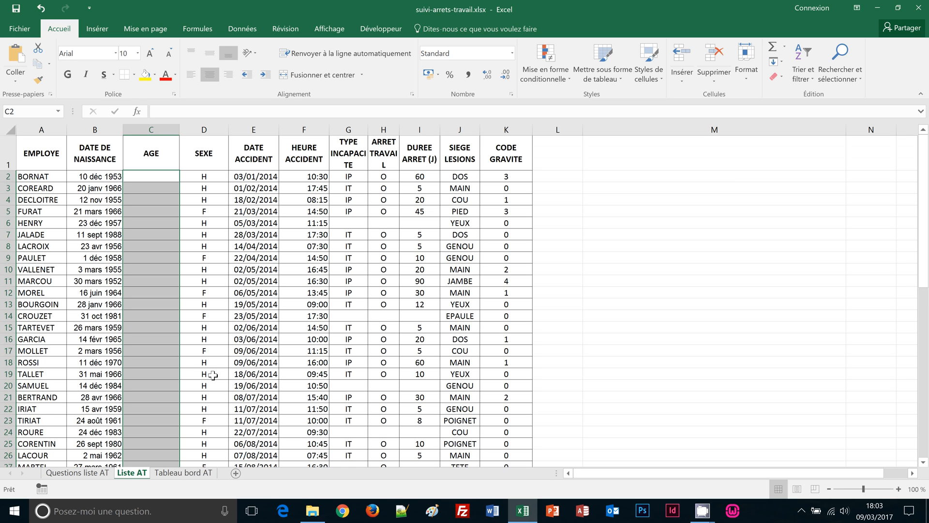
Fill C2:C36 with =DATEDIF(B2;E2;"y") ages, then return to the Tableau bord AT sheet
{"action": "type", "text": "="}
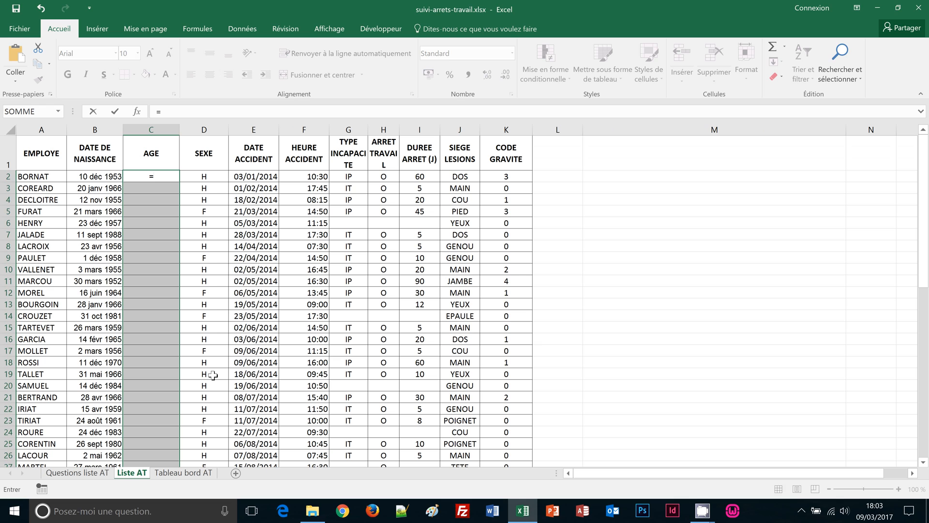
{"action": "type", "text": "d"}
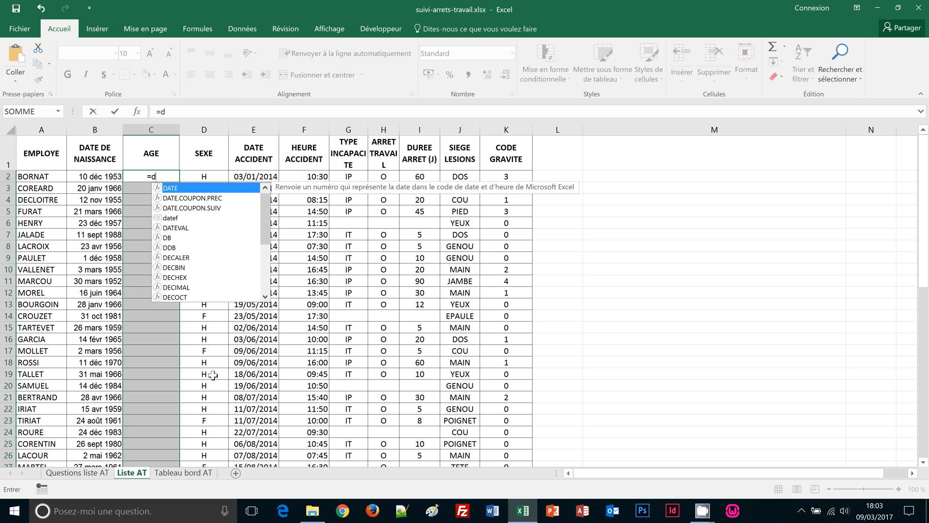
{"action": "type", "text": "atedif"}
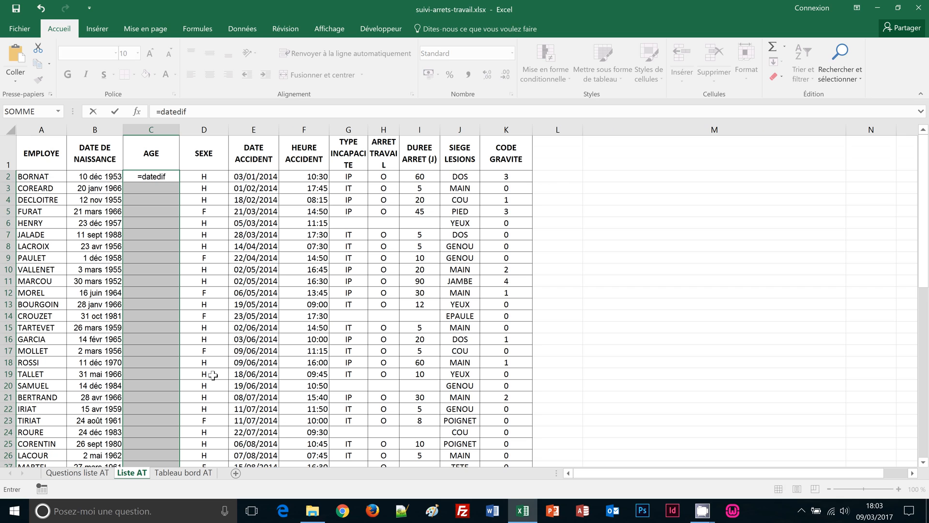
{"action": "type", "text": "("}
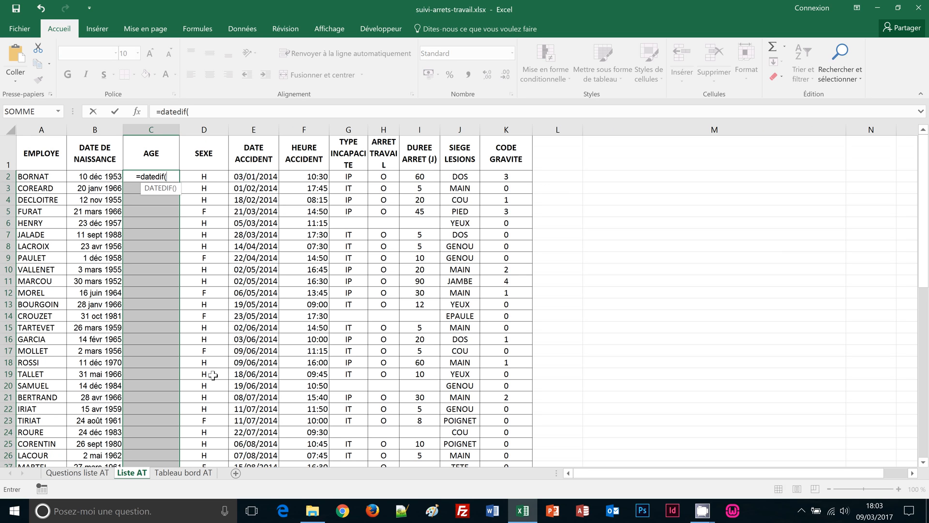
{"action": "left_click", "coordinate": [87, 179]}
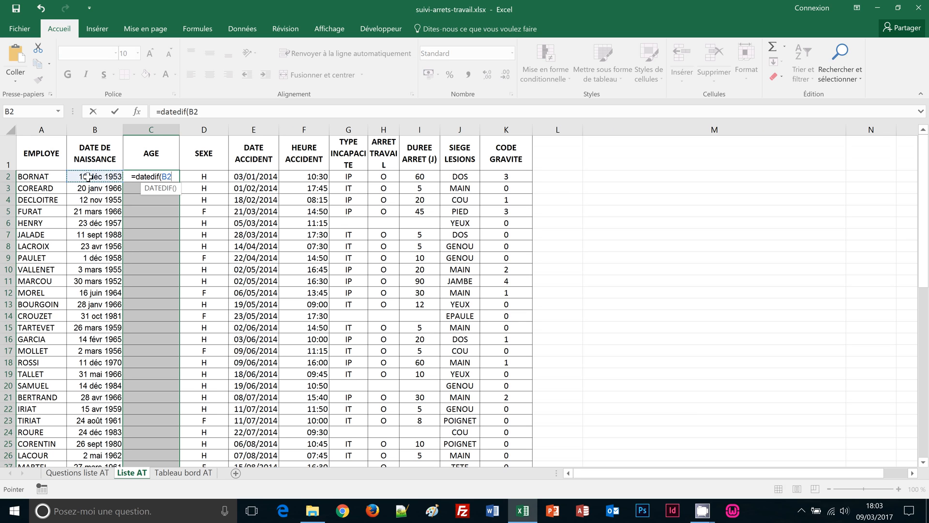
{"action": "type", "text": ";"}
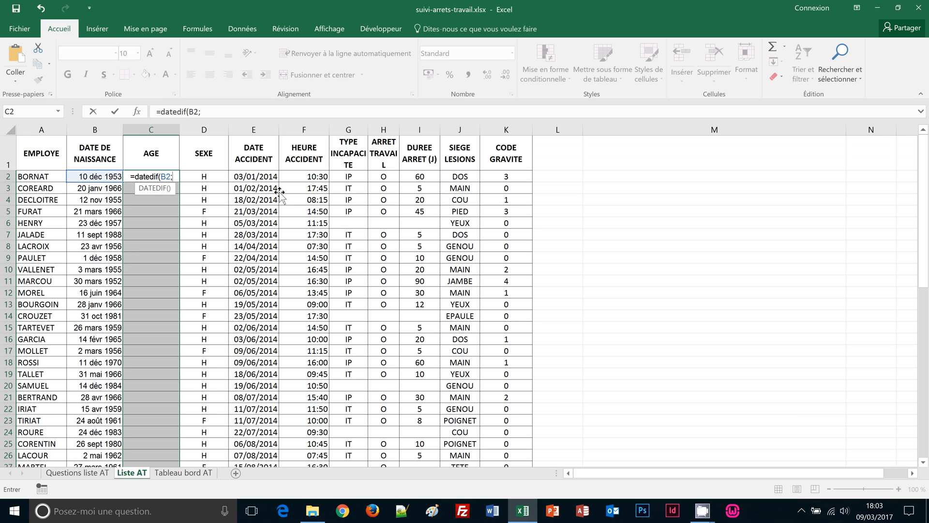
{"action": "left_click", "coordinate": [262, 176]}
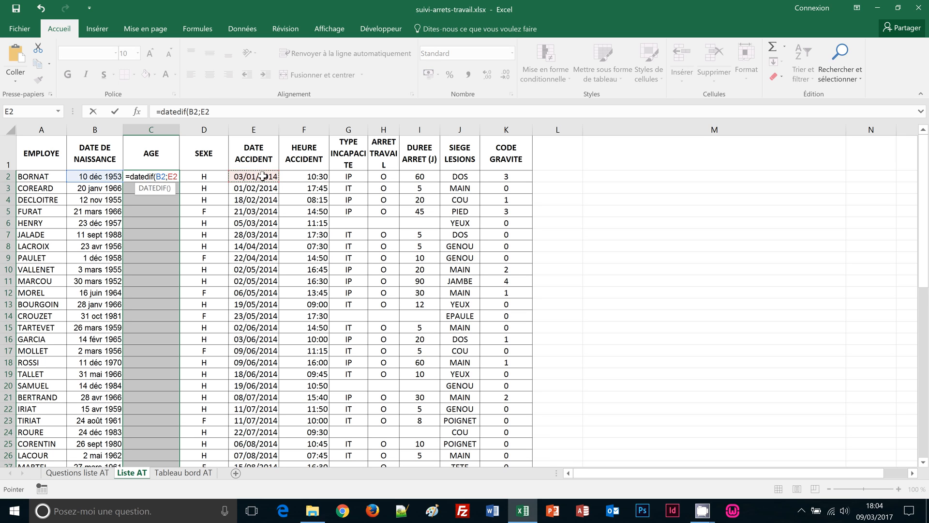
{"action": "type", "text": ";"}
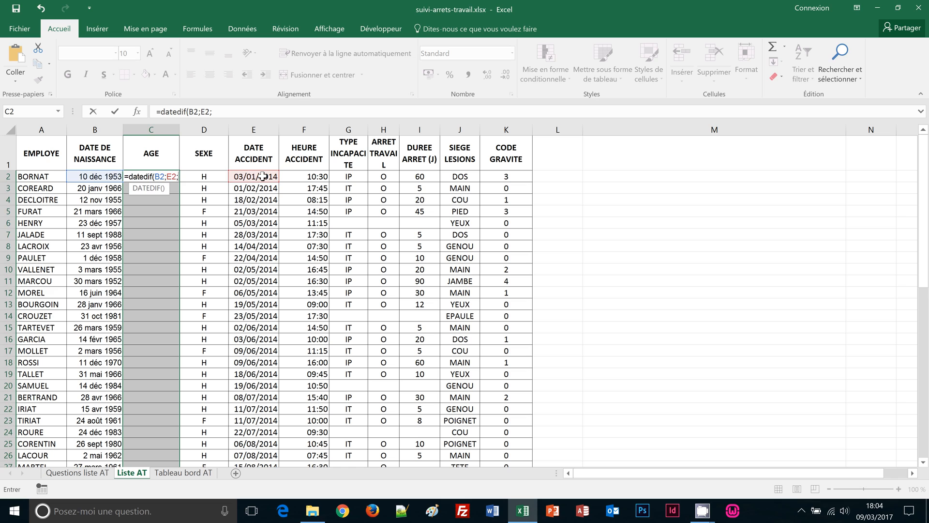
{"action": "type", "text": "\""}
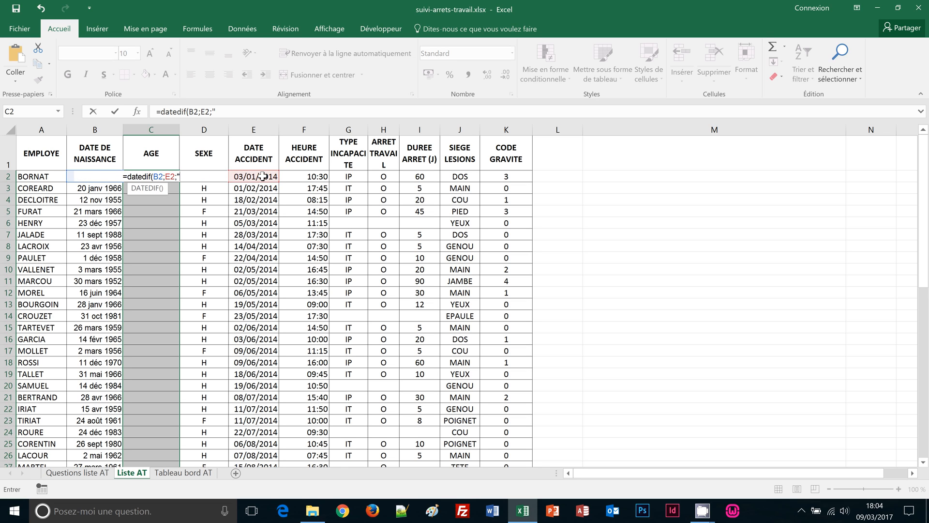
{"action": "type", "text": "y"}
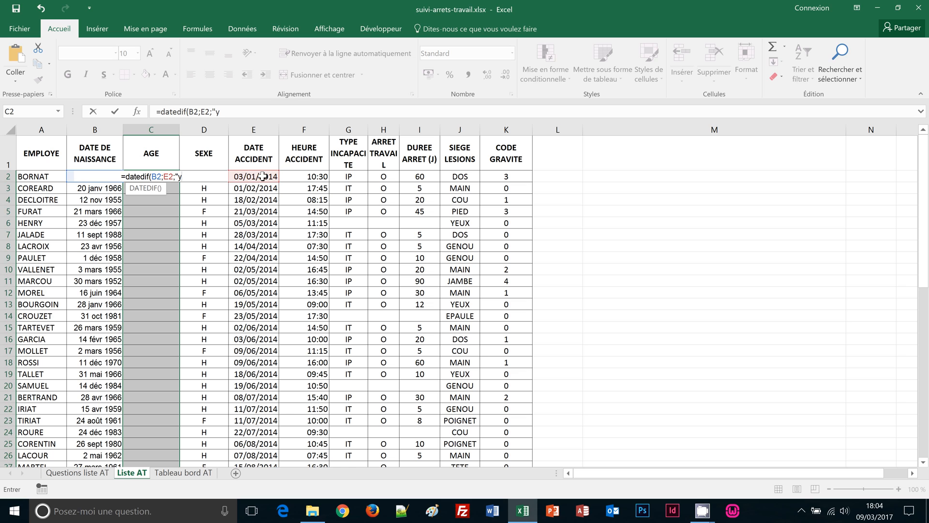
{"action": "type", "text": "\")"}
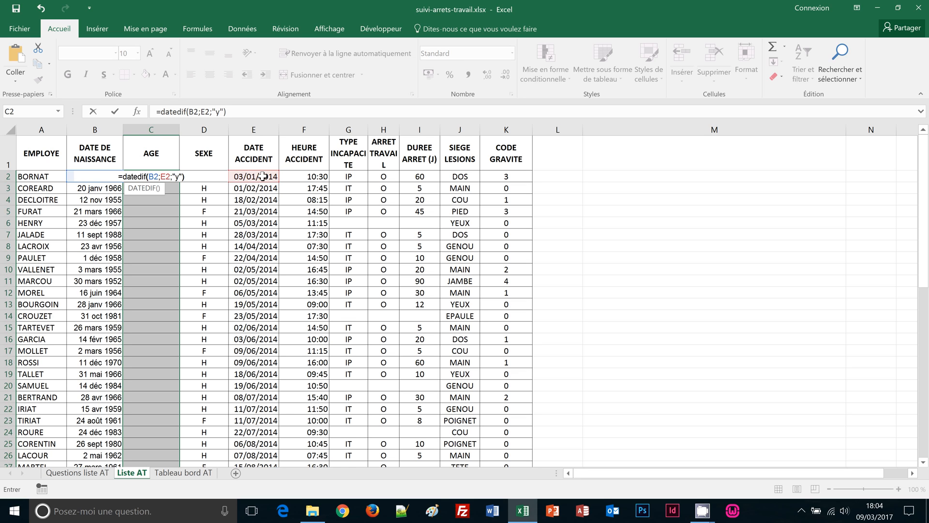
{"action": "key", "text": "ctrl+Return"}
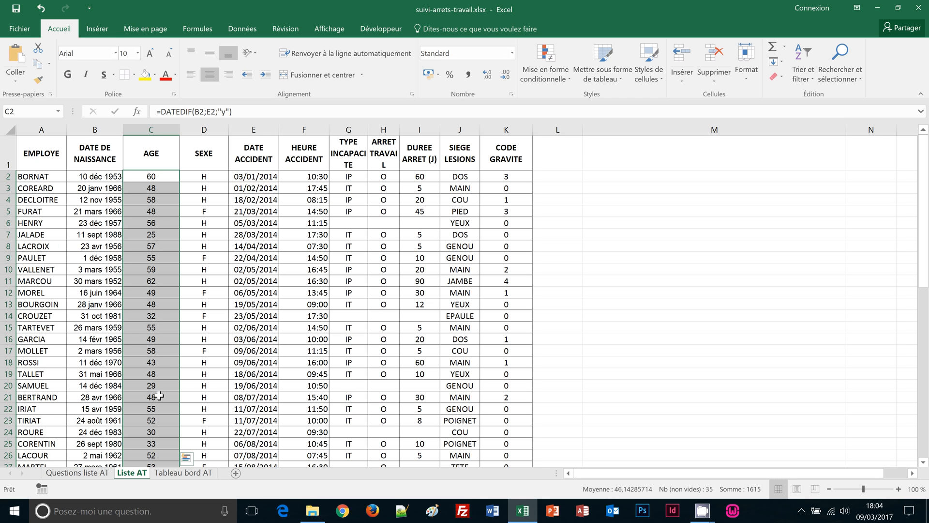
{"action": "scroll", "coordinate": [159, 395], "scroll_direction": "down", "scroll_amount": 4}
{"action": "scroll", "coordinate": [160, 397], "scroll_direction": "up", "scroll_amount": 4}
{"action": "left_click", "coordinate": [184, 473]}
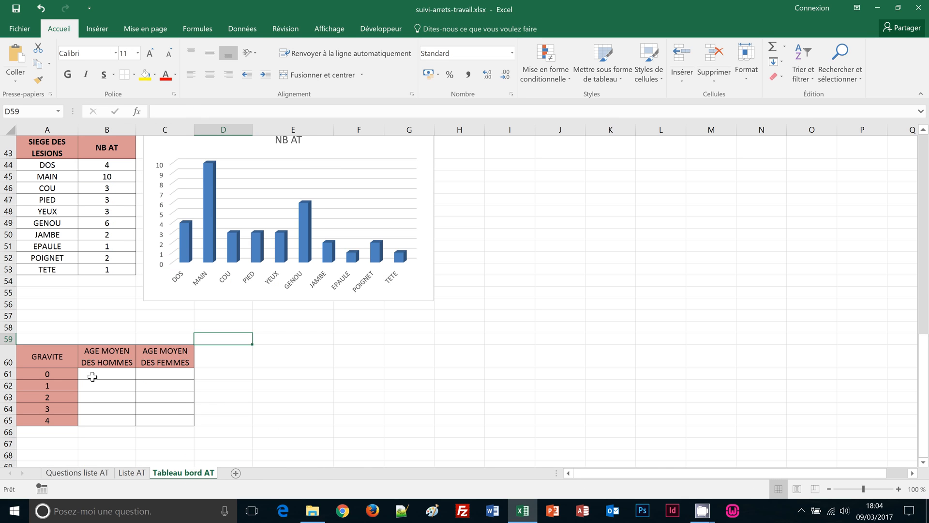
Select B61:B65 and start =MOYENNE.SI.ENS averaging the Liste AT AGE column C
{"action": "left_click_drag", "start_coordinate": [92, 377], "coordinate": [125, 418]}
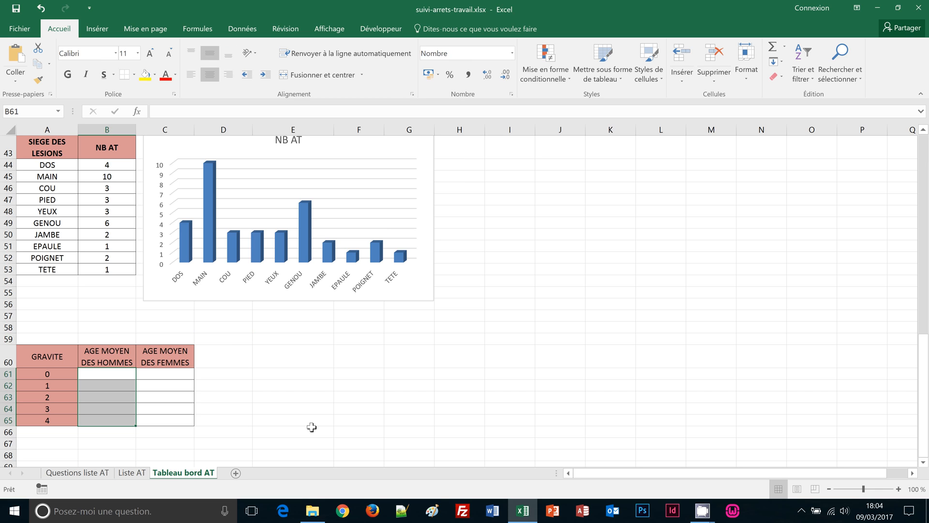
{"action": "type", "text": "=m"}
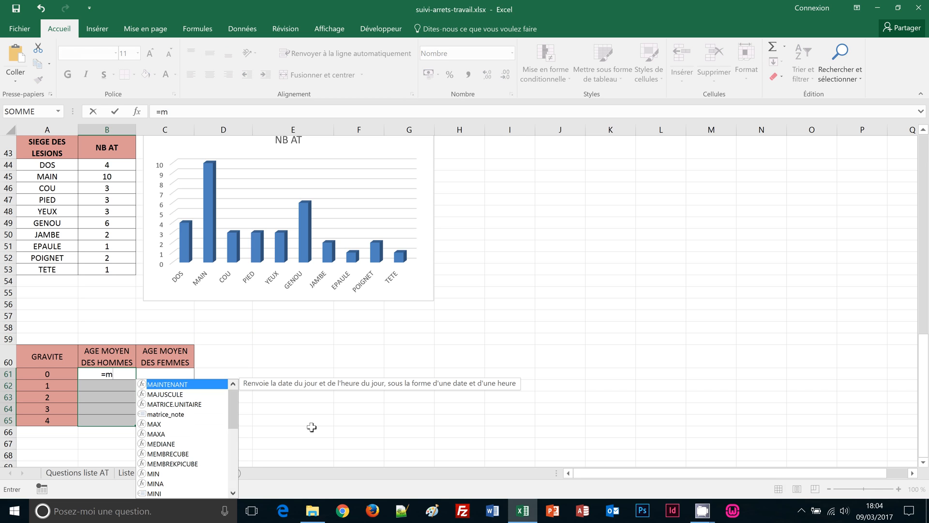
{"action": "type", "text": "oyenne"}
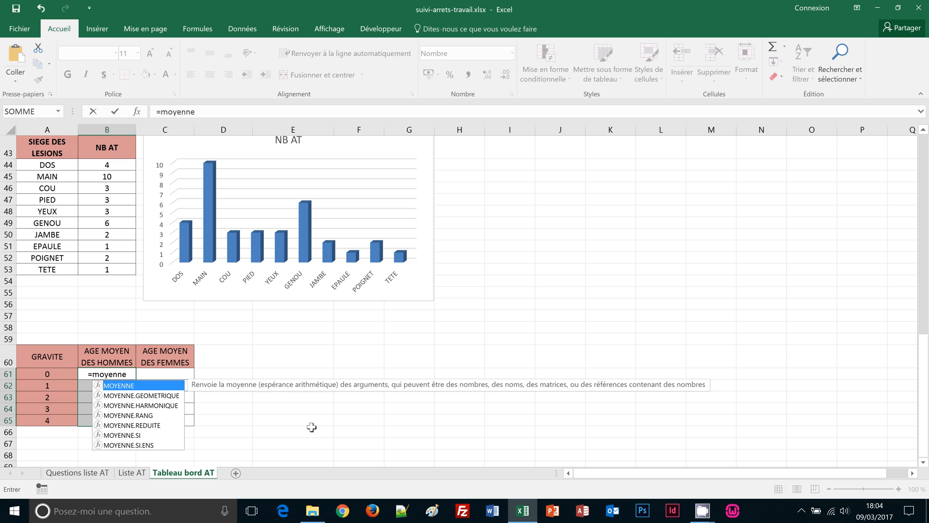
{"action": "type", "text": ".si"}
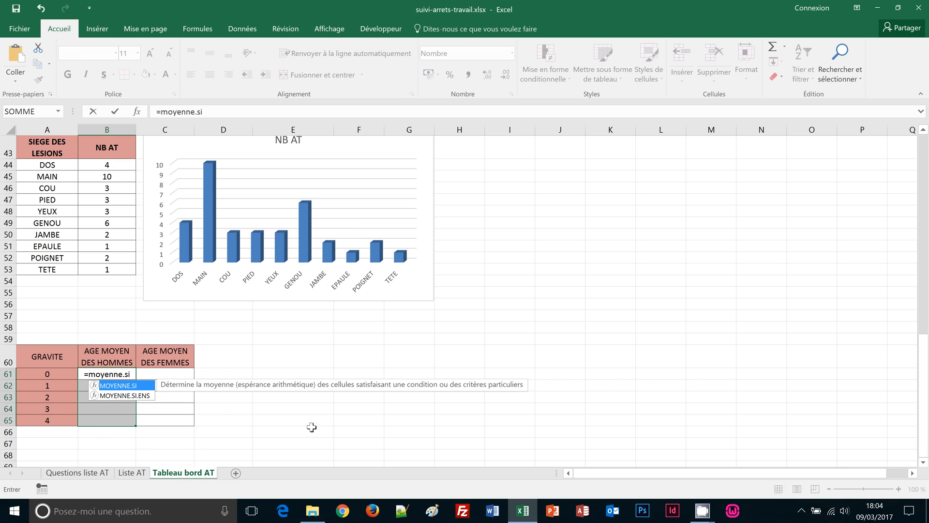
{"action": "type", "text": ".ens"}
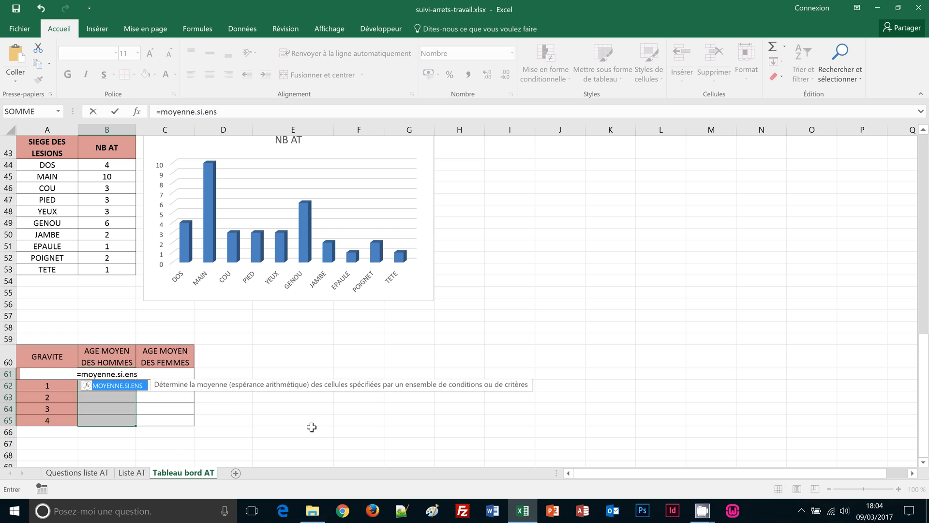
{"action": "type", "text": "("}
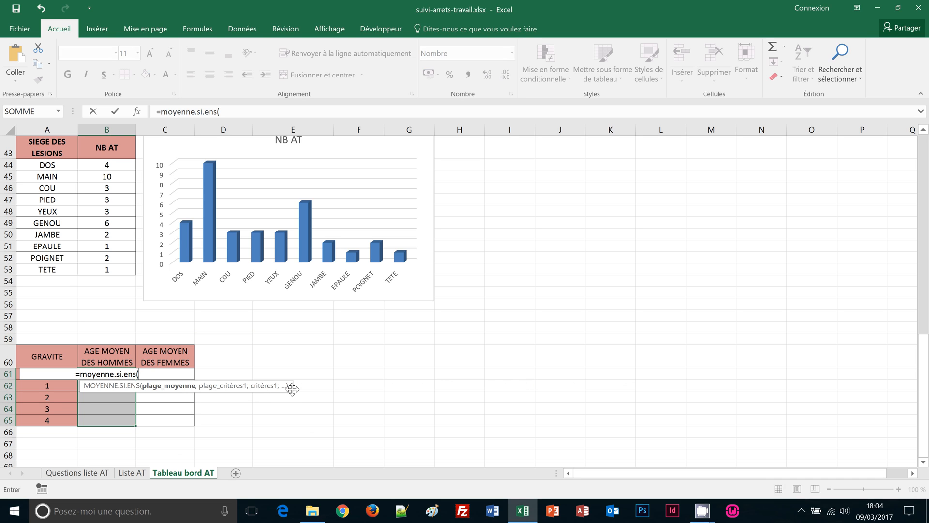
{"action": "left_click", "coordinate": [135, 476]}
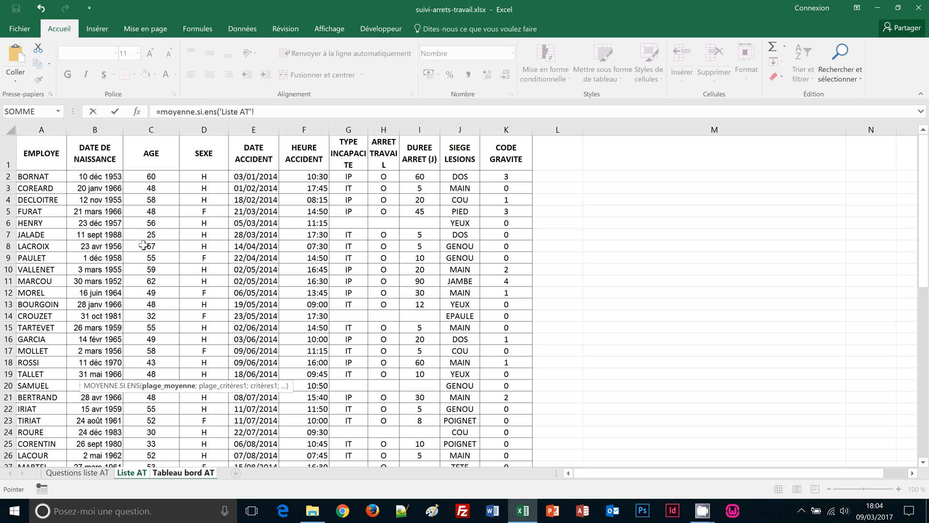
{"action": "left_click", "coordinate": [159, 128]}
{"action": "scroll", "coordinate": [240, 270], "scroll_direction": "down", "scroll_amount": 7}
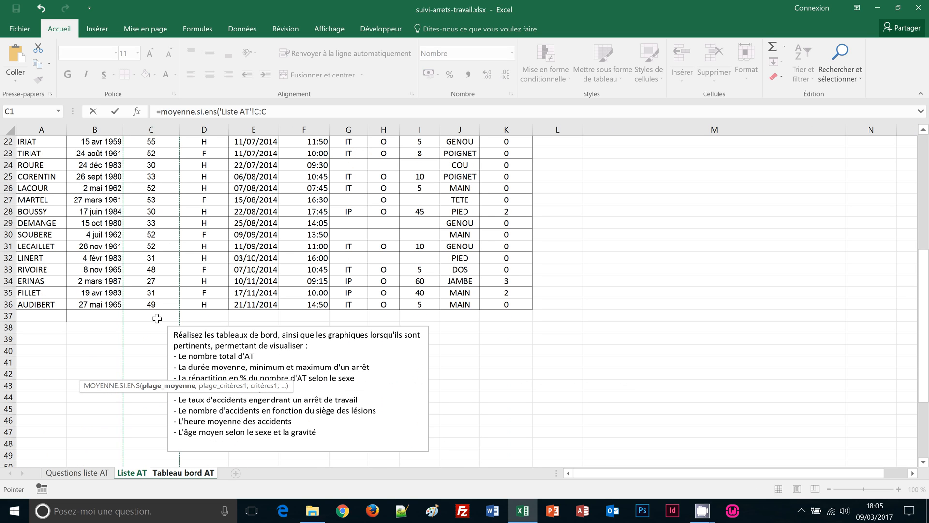
{"action": "scroll", "coordinate": [157, 317], "scroll_direction": "up", "scroll_amount": 7}
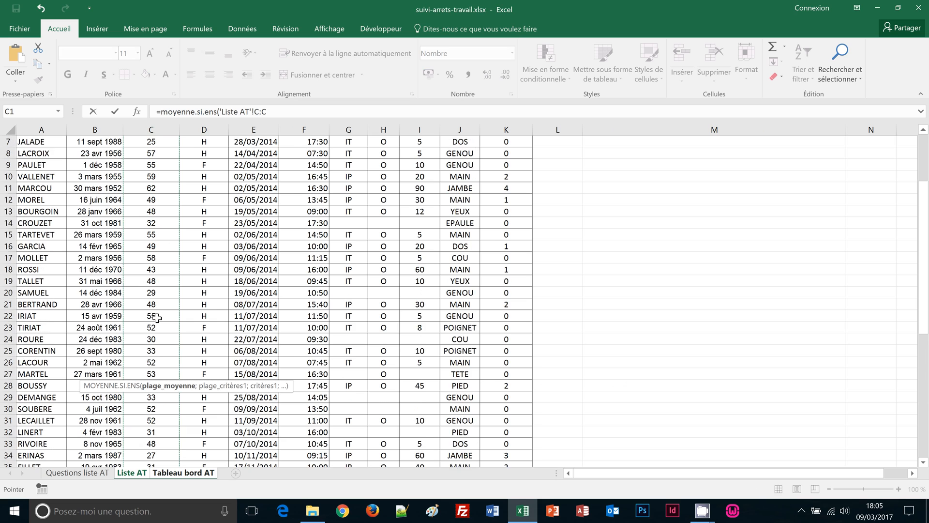
{"action": "left_click", "coordinate": [279, 118]}
{"action": "type", "text": ";"}
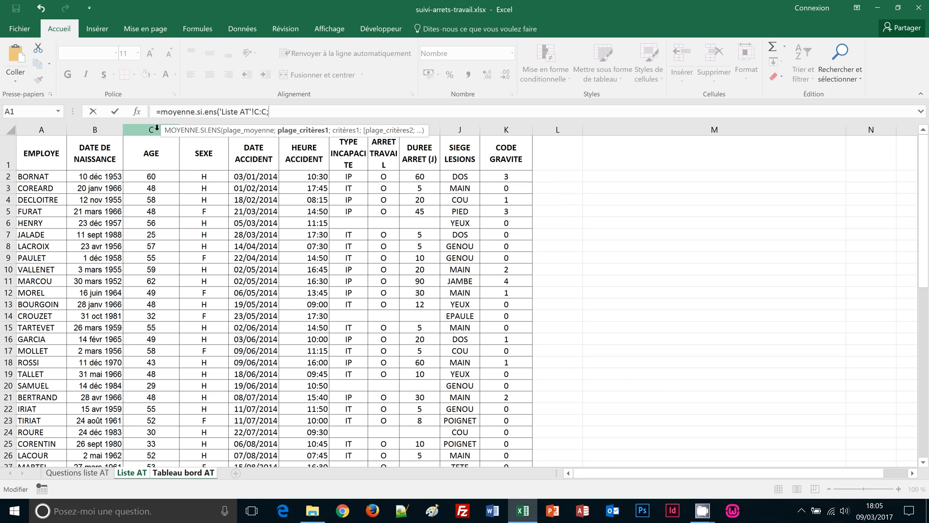
Copy the range reference and change it to 'Liste AT'!D:D as the sex criteria range
{"action": "left_click_drag", "start_coordinate": [269, 112], "coordinate": [219, 111]}
{"action": "key", "text": "ctrl+c"}
{"action": "left_click", "coordinate": [284, 112]}
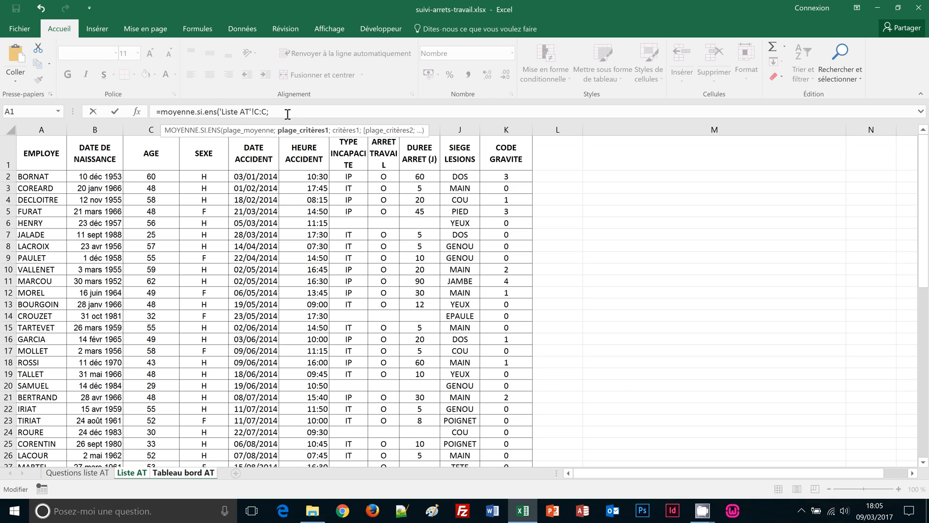
{"action": "key", "text": "ctrl+v"}
{"action": "left_click", "coordinate": [304, 115]}
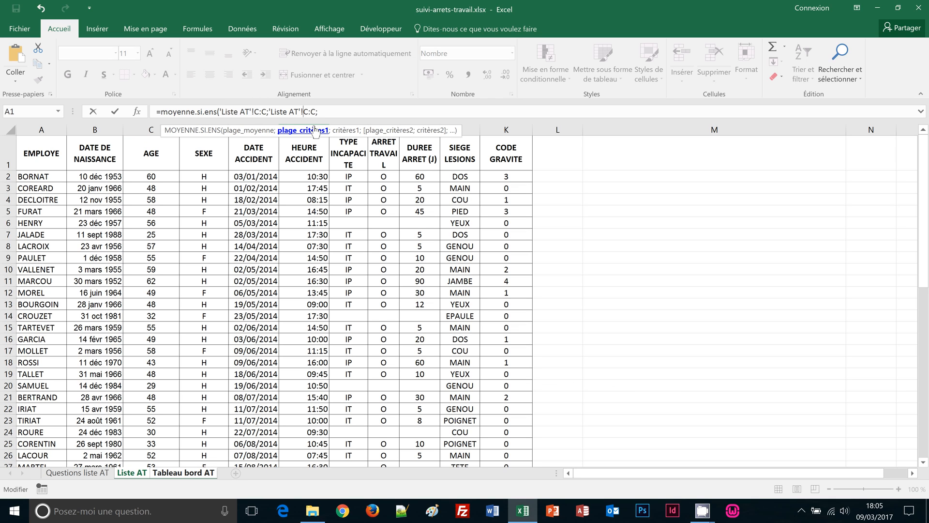
{"action": "key", "text": "shift+Right"}
{"action": "type", "text": "D"}
{"action": "key", "text": "shift+Left"}
{"action": "type", "text": "D"}
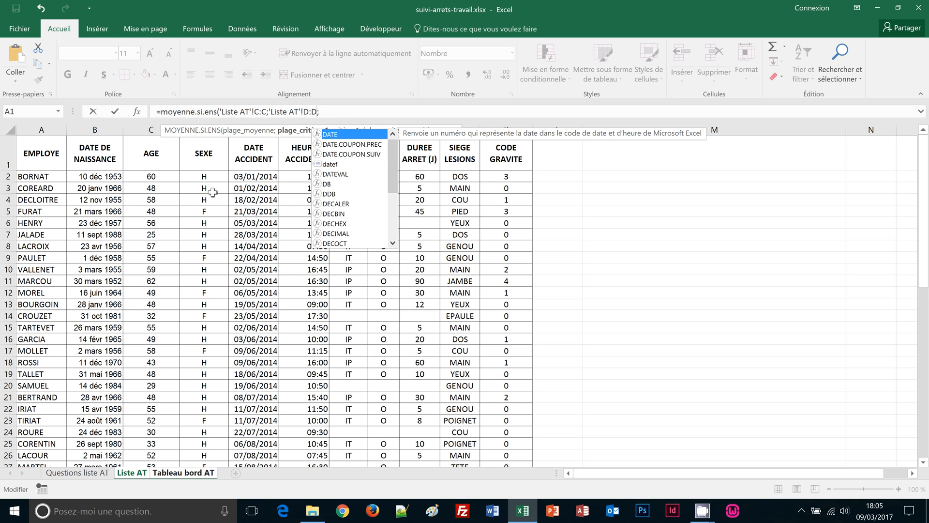
Add "H" as the sex criterion and CODE GRAVITE column K as the next criteria range
{"action": "left_click", "coordinate": [340, 113]}
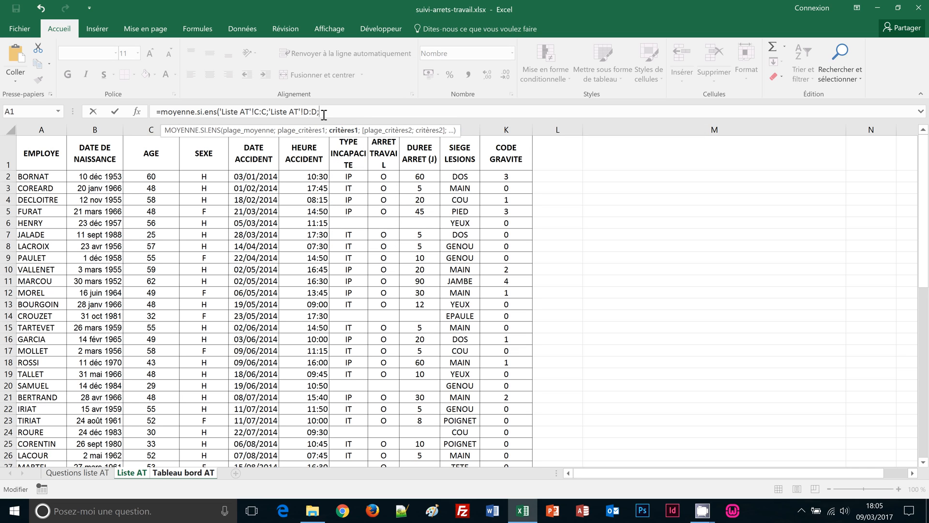
{"action": "type", "text": "\"H\";"}
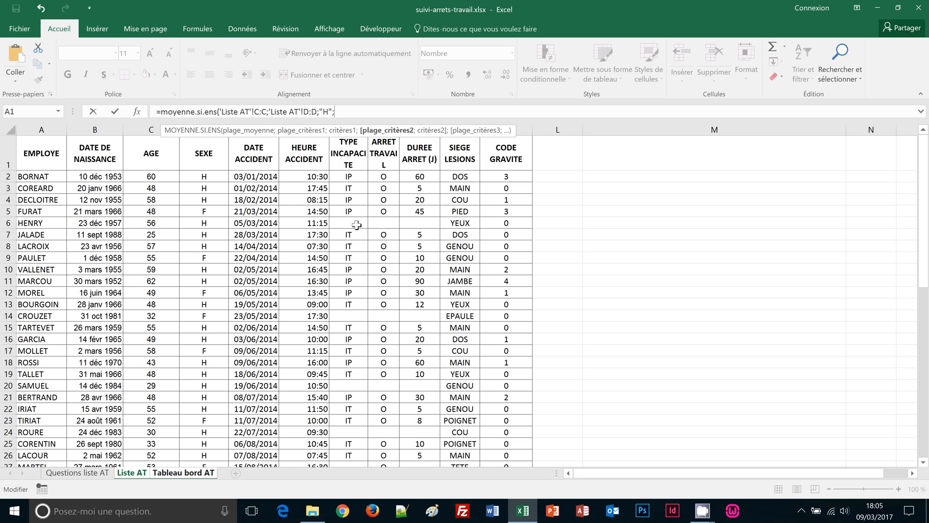
{"action": "left_click", "coordinate": [525, 129]}
{"action": "type", "text": ";"}
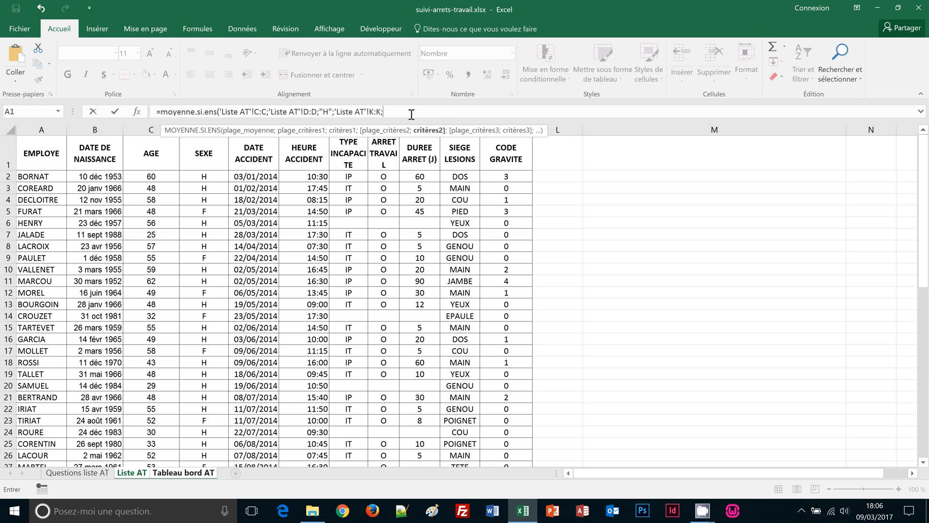
Delete the stray sheet reference from the men's average formula on Tableau bord AT
{"action": "left_click", "coordinate": [192, 476]}
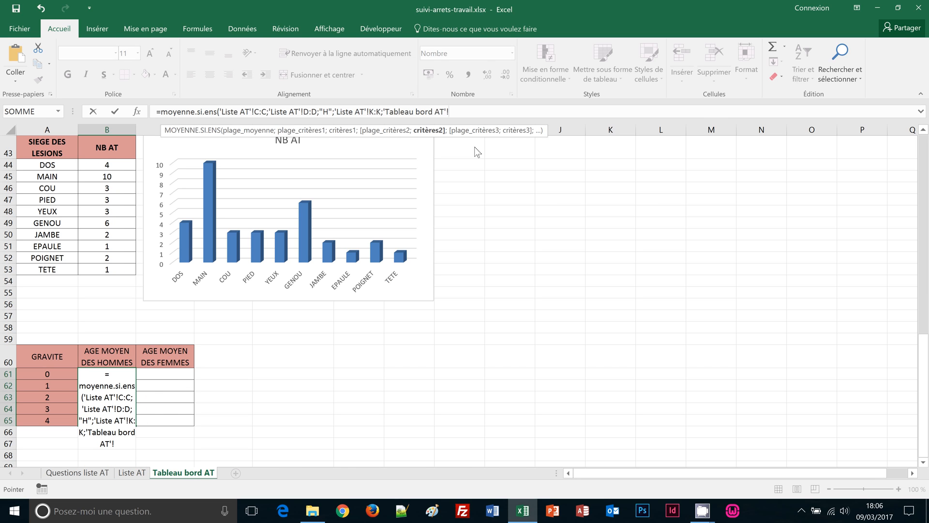
{"action": "key", "text": "BackSpace"}
{"action": "key", "text": "BackSpace"}
{"action": "key", "text": "BackSpace"}
{"action": "key", "text": "BackSpace"}
{"action": "key", "text": "BackSpace"}
{"action": "key", "text": "BackSpace"}
{"action": "key", "text": "BackSpace"}
{"action": "key", "text": "BackSpace"}
{"action": "key", "text": "BackSpace"}
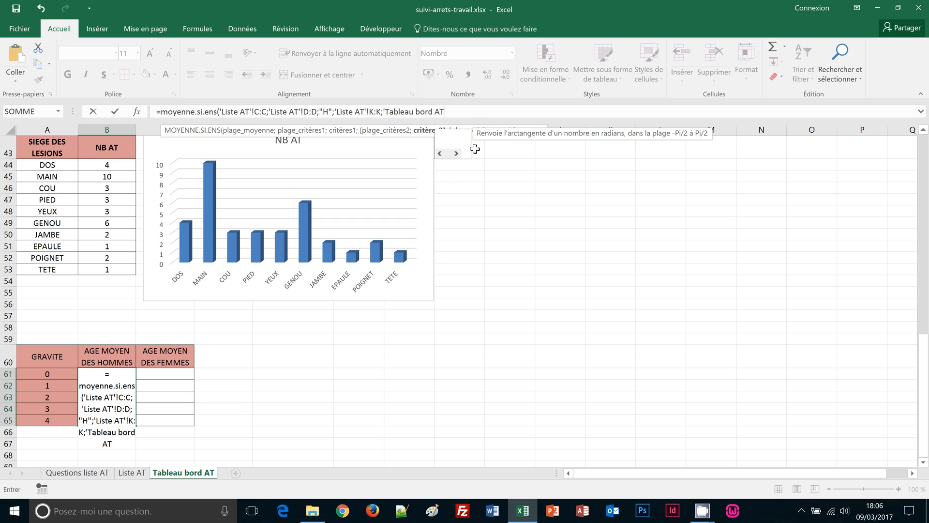
{"action": "key", "text": "BackSpace"}
{"action": "key", "text": "BackSpace"}
{"action": "key", "text": "BackSpace"}
{"action": "key", "text": "BackSpace"}
{"action": "key", "text": "BackSpace"}
{"action": "key", "text": "BackSpace"}
{"action": "key", "text": "BackSpace"}
{"action": "key", "text": "BackSpace"}
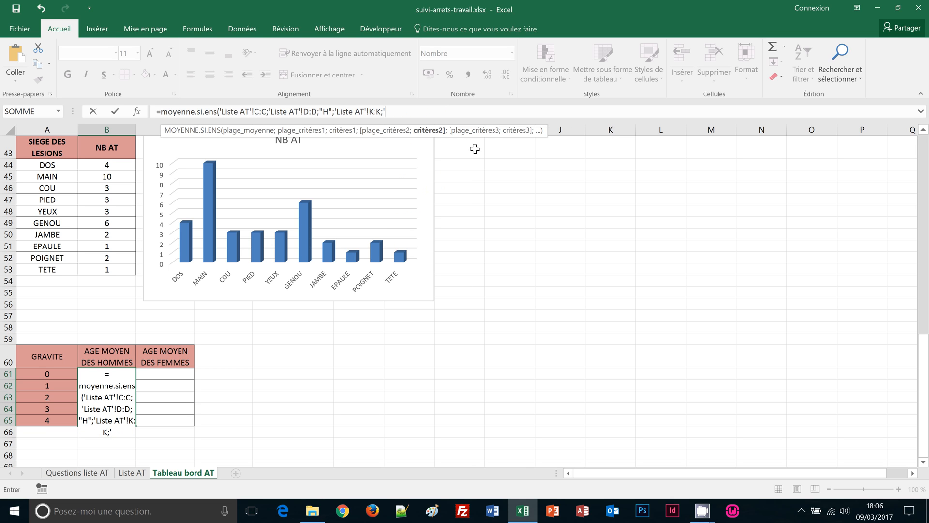
{"action": "key", "text": "BackSpace"}
Use A61 as the severity criterion and close the formula, filling B61:B65 with 44, 50, 46, 44, 62
{"action": "left_click", "coordinate": [33, 373]}
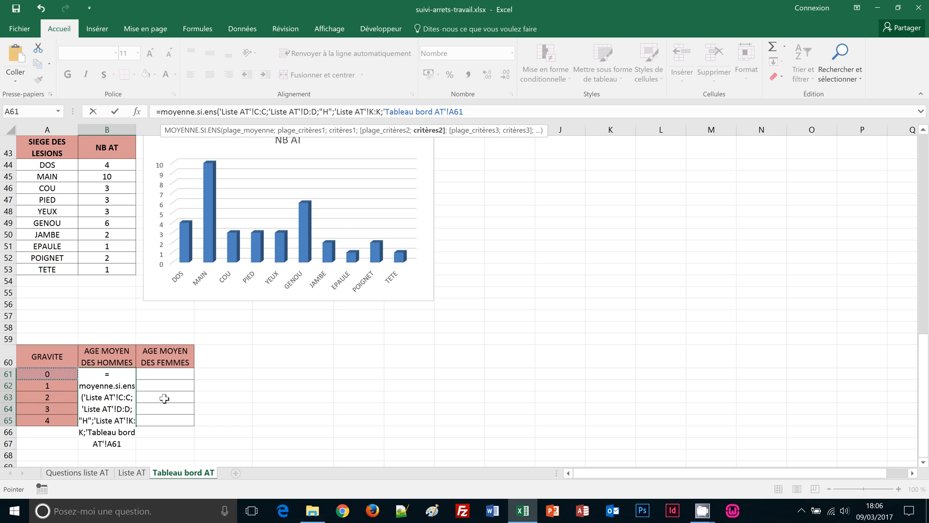
{"action": "type", "text": ")"}
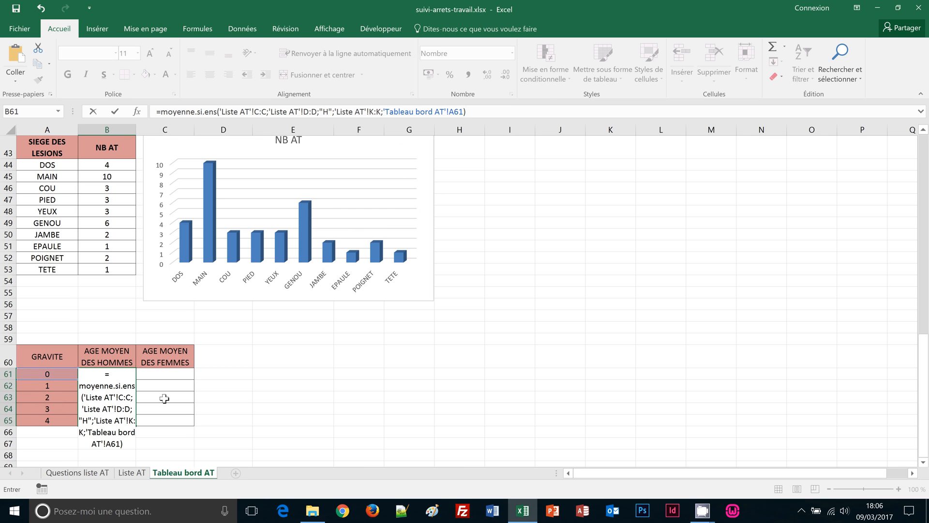
{"action": "key", "text": "ctrl+Return"}
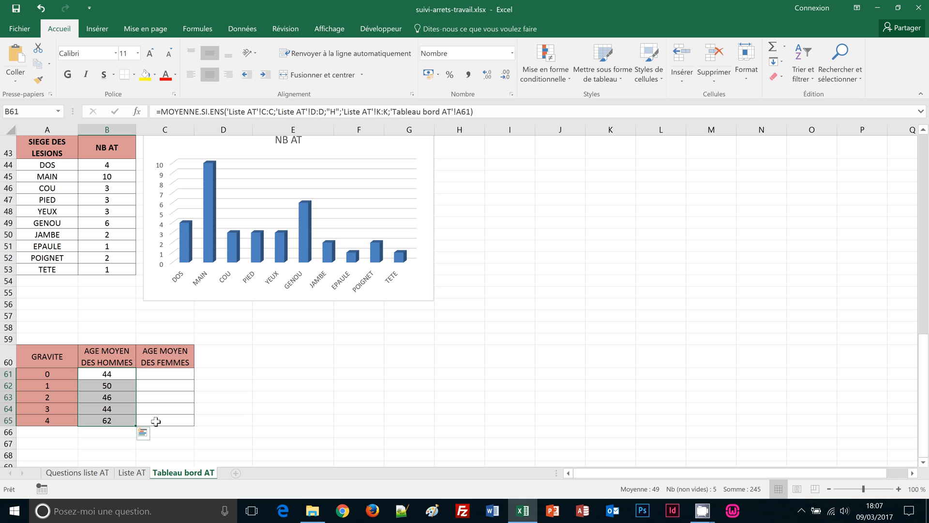
{"action": "left_click", "coordinate": [116, 374]}
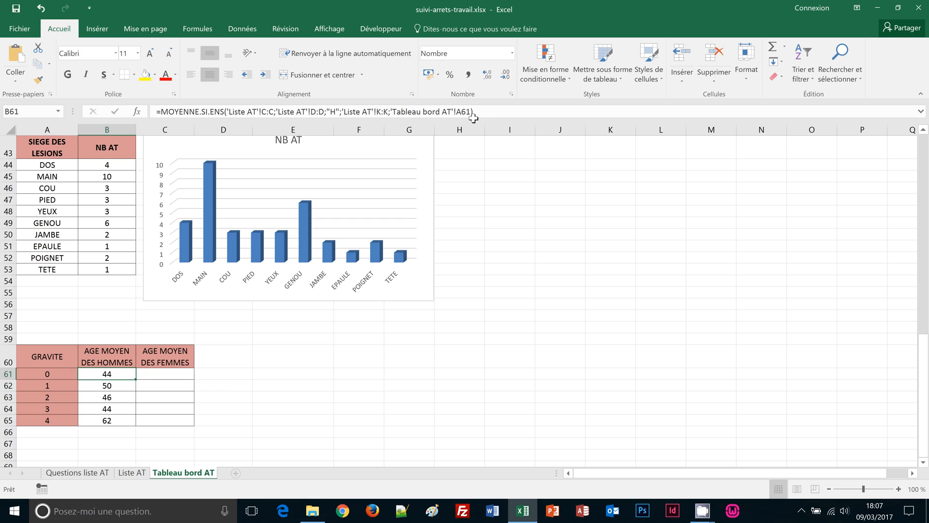
{"action": "left_click_drag", "start_coordinate": [486, 111], "coordinate": [156, 116]}
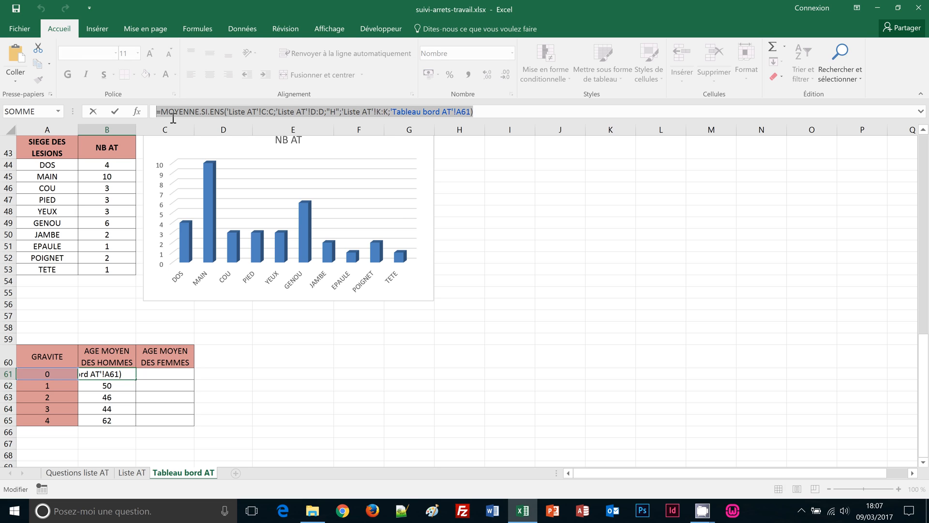
Fill C61:C65 with the men's MOYENNE.SI.ENS formula, changing the sex criterion from "H" to "F"
{"action": "key", "text": "Return"}
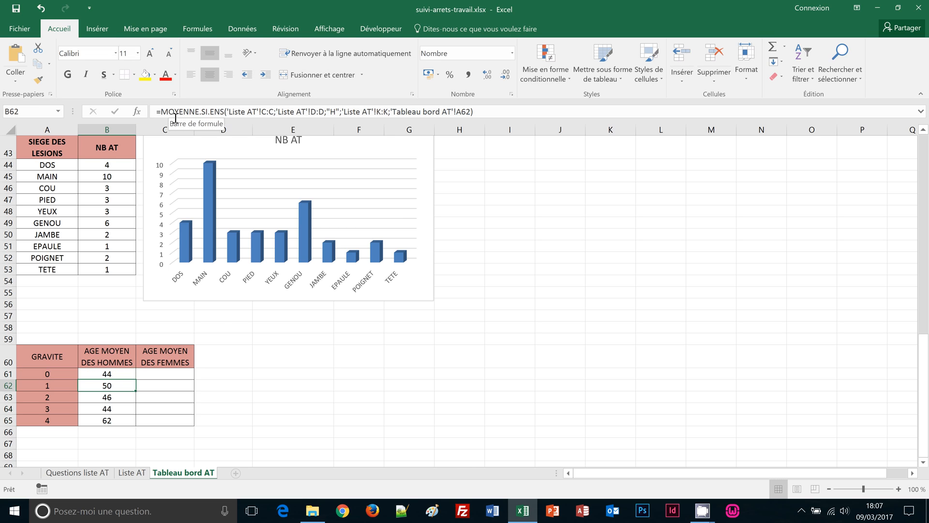
{"action": "left_click_drag", "start_coordinate": [164, 374], "coordinate": [160, 422]}
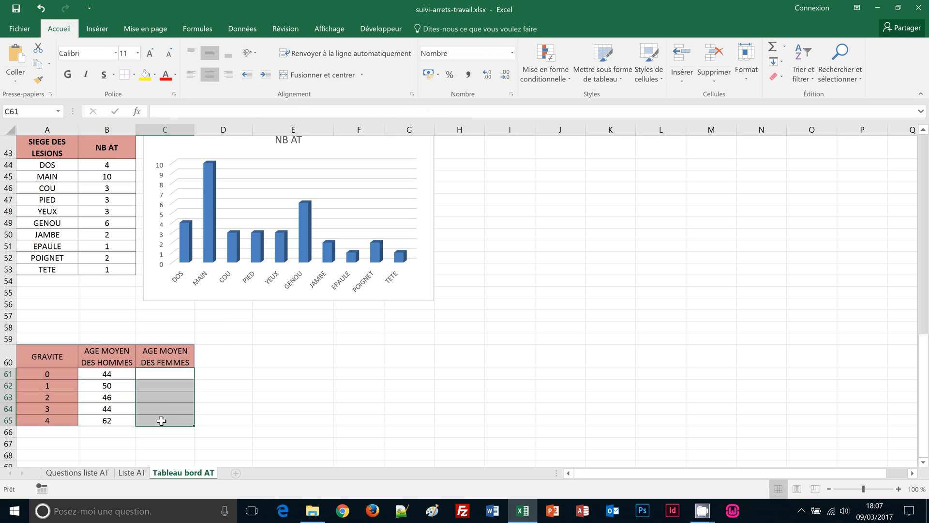
{"action": "left_click", "coordinate": [164, 109]}
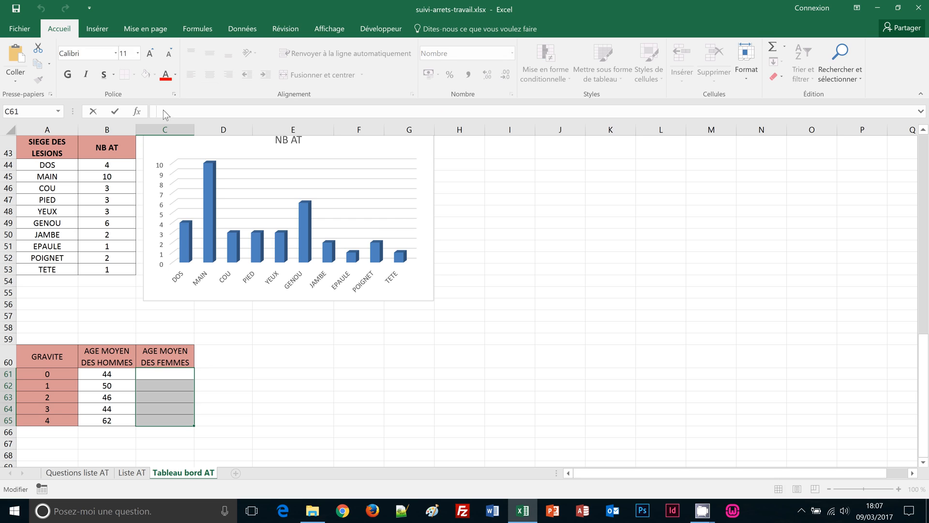
{"action": "key", "text": "ctrl+v"}
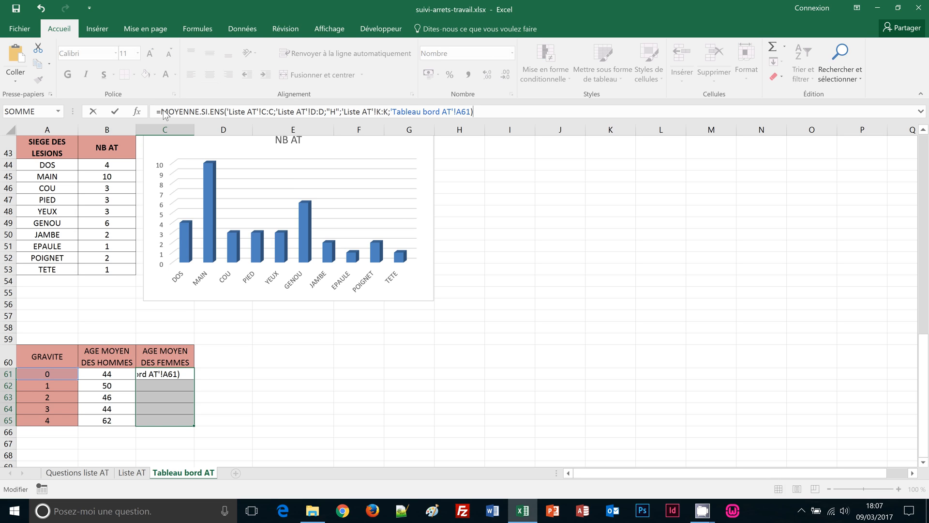
{"action": "left_click", "coordinate": [330, 112]}
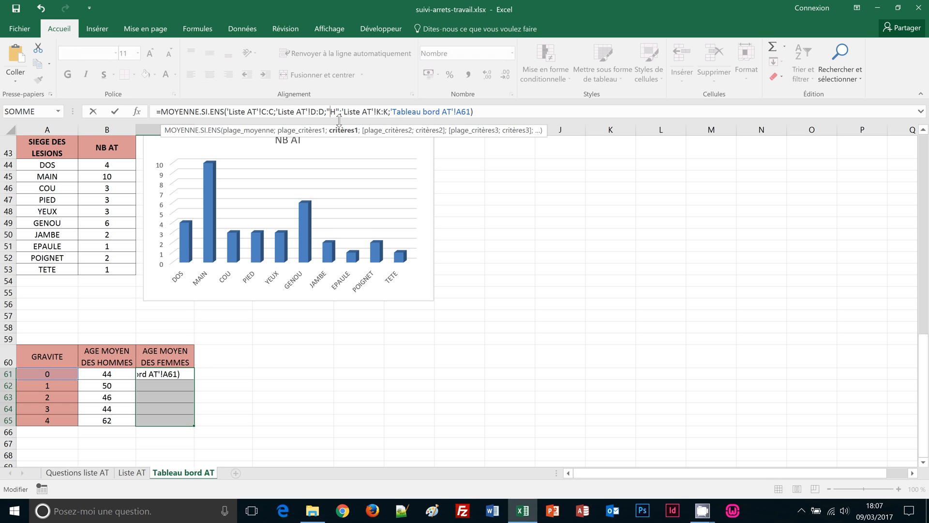
{"action": "key", "text": "shift+Right"}
{"action": "type", "text": "F"}
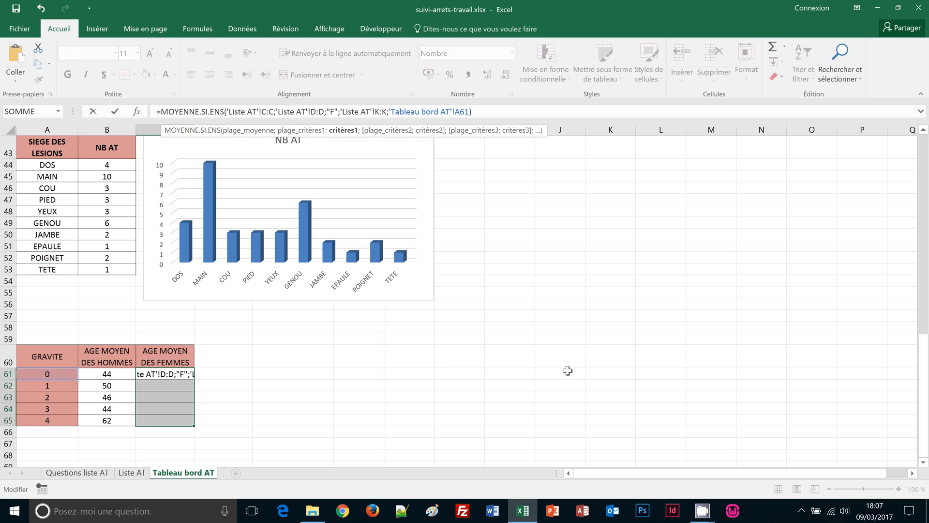
{"action": "key", "text": "ctrl+Return"}
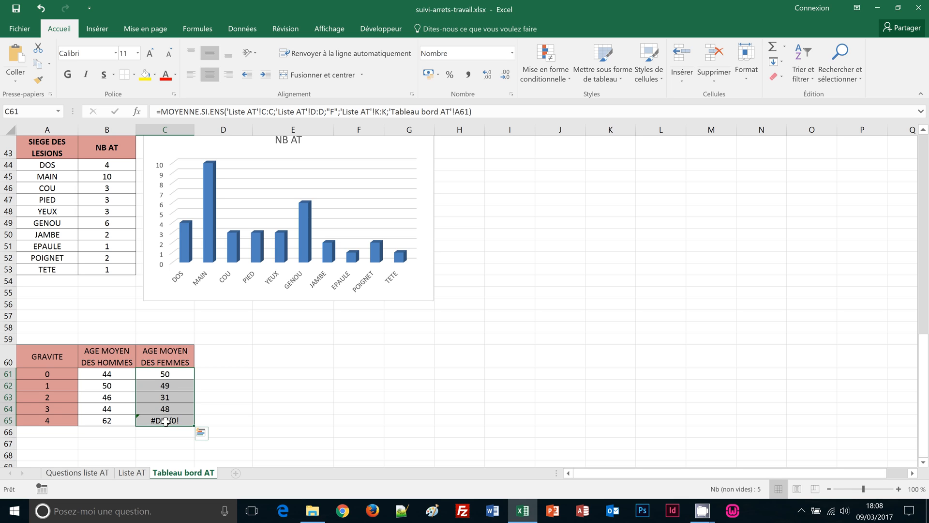
Wrap the women's MOYENNE.SI.ENS formula in SI(ESTERREUR(…);"";…) across C61:C65, blanking severity 4
{"action": "left_click", "coordinate": [160, 112]}
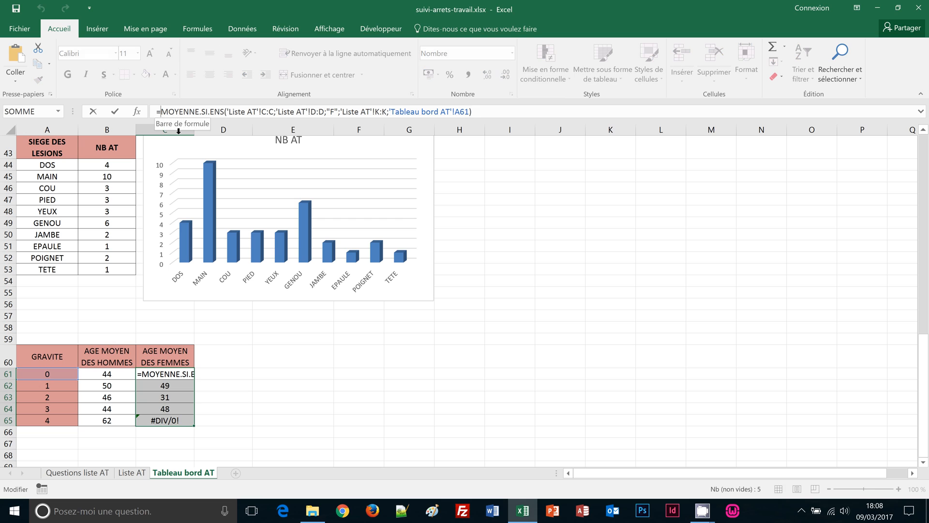
{"action": "type", "text": "si"}
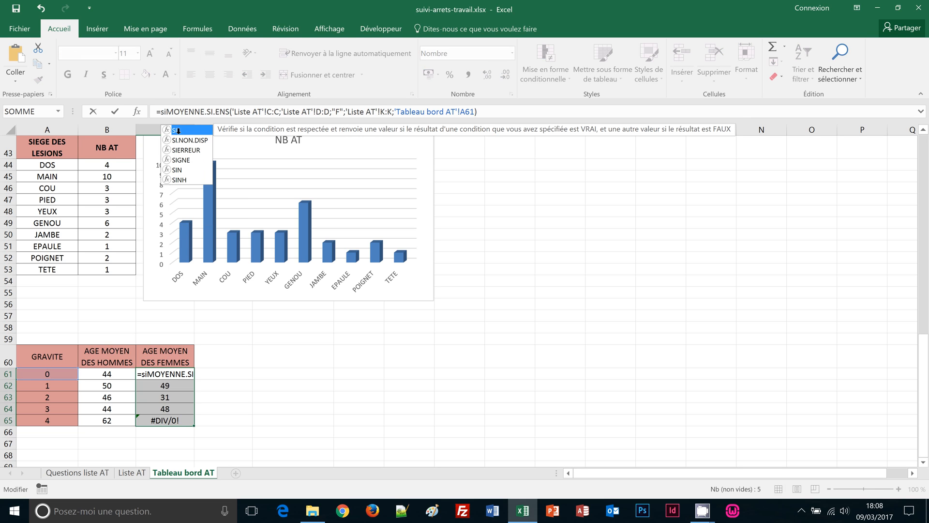
{"action": "type", "text": "("}
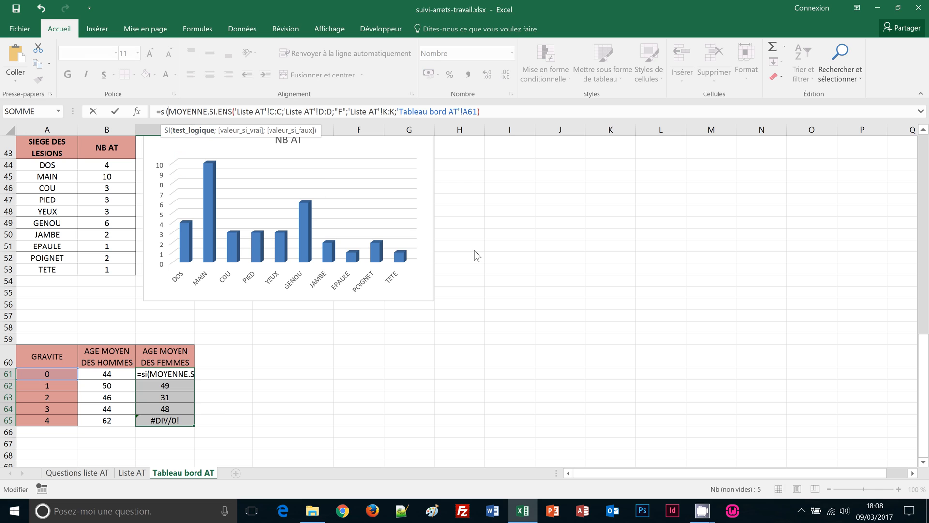
{"action": "type", "text": "esterreur"}
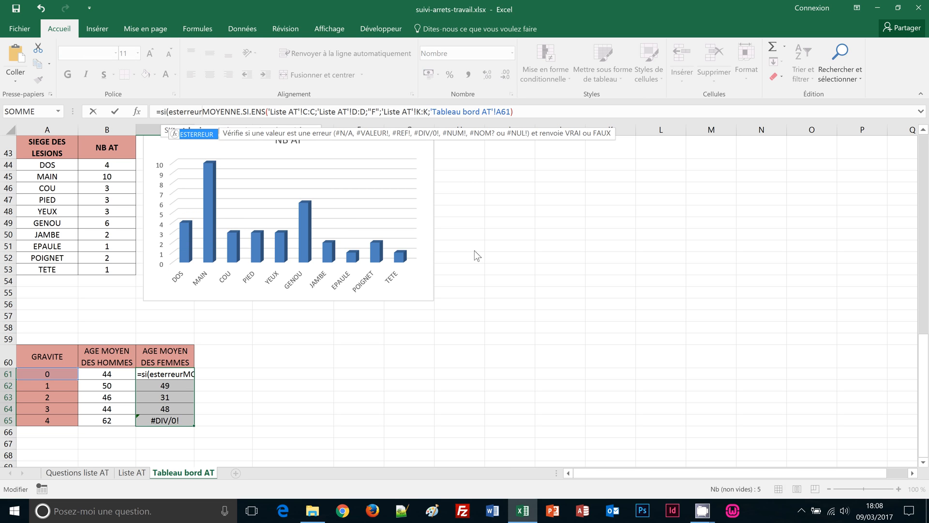
{"action": "type", "text": "("}
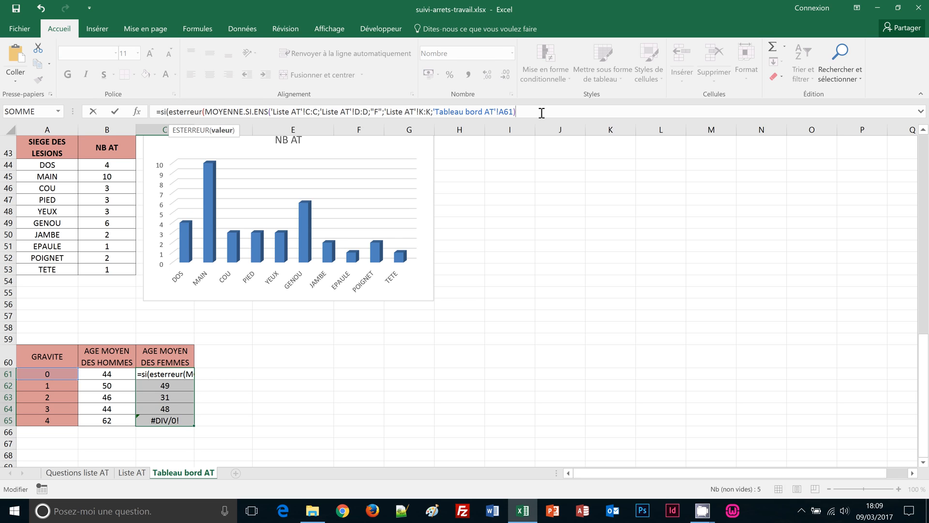
{"action": "type", "text": ")"}
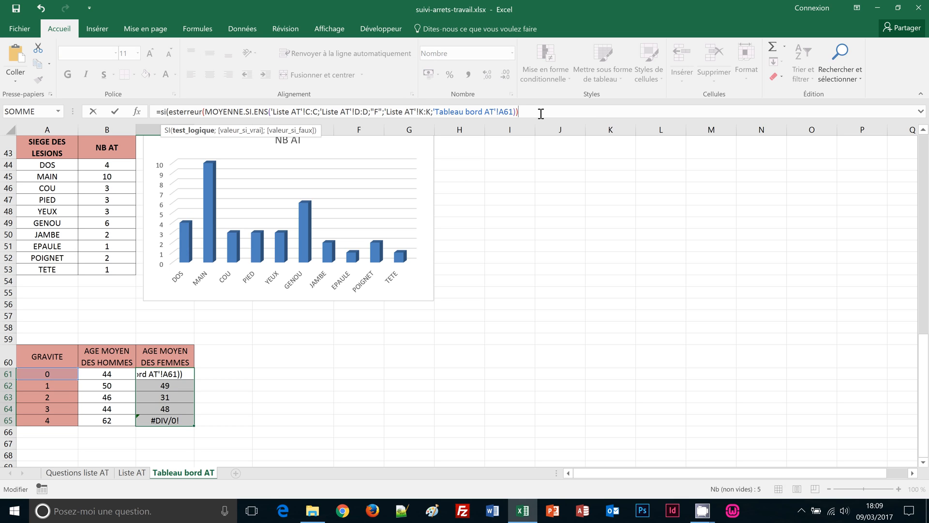
{"action": "type", "text": ";"}
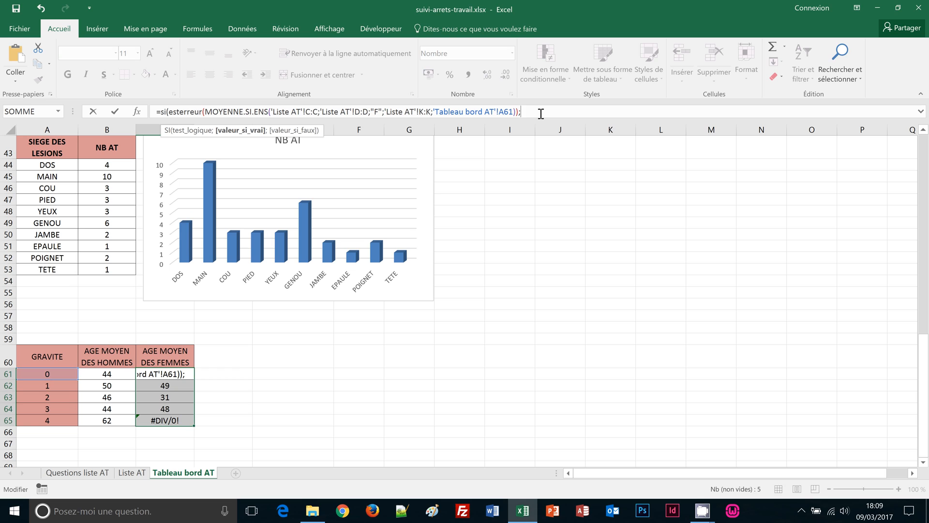
{"action": "type", "text": "\"\";"}
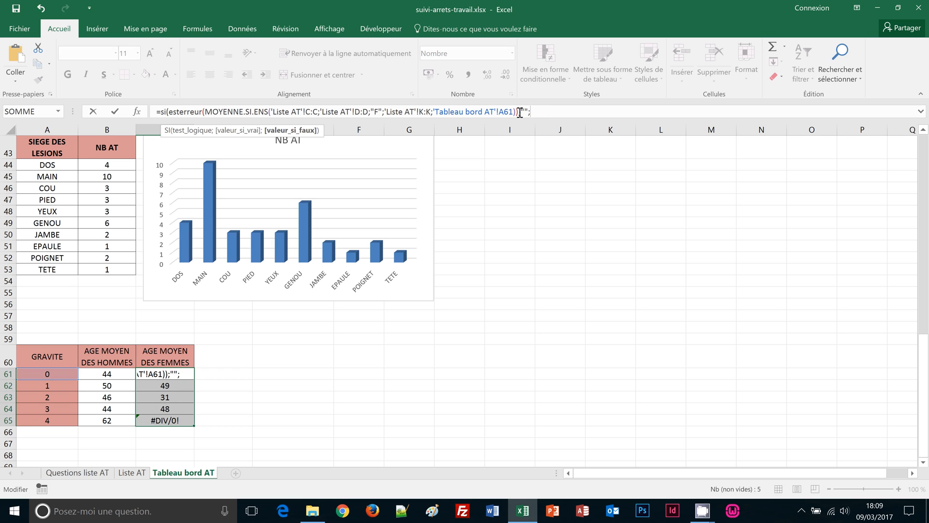
{"action": "left_click_drag", "start_coordinate": [517, 113], "coordinate": [208, 113]}
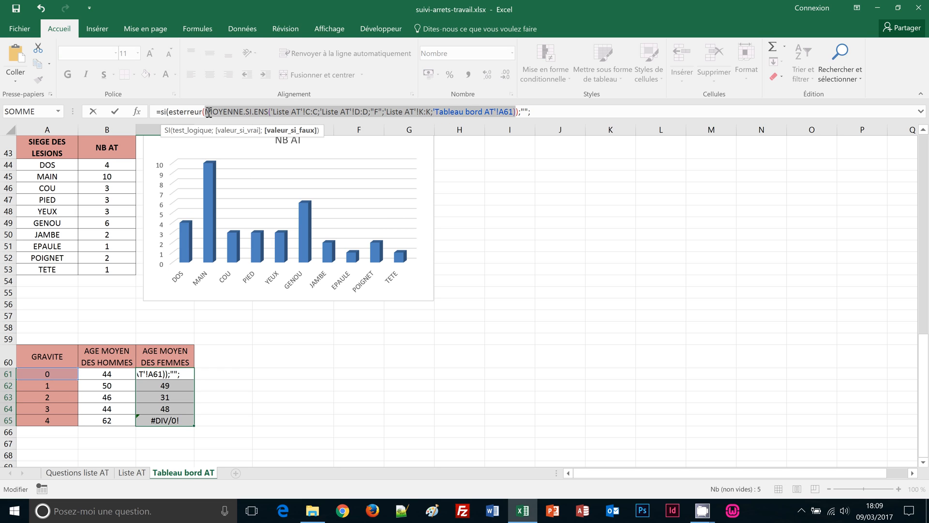
{"action": "type", "text": "c"}
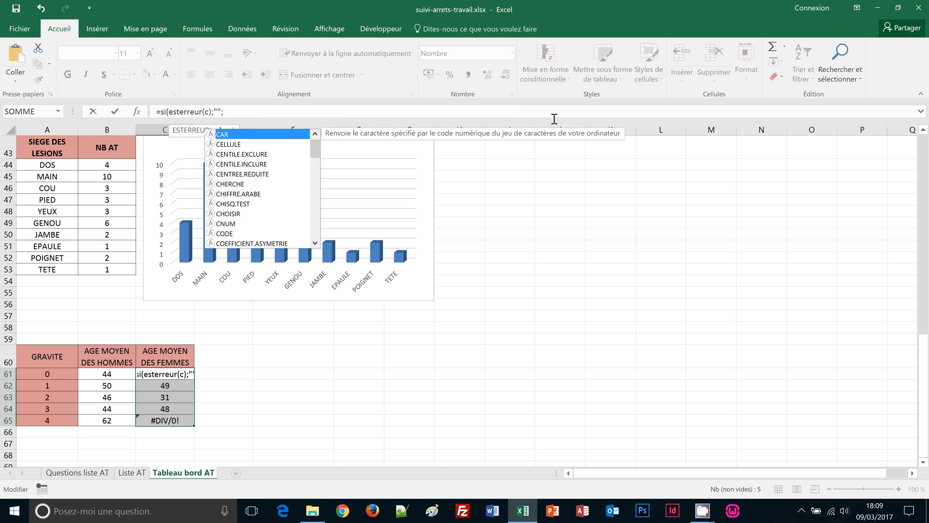
{"action": "key", "text": "ctrl+z"}
{"action": "key", "text": "ctrl+c"}
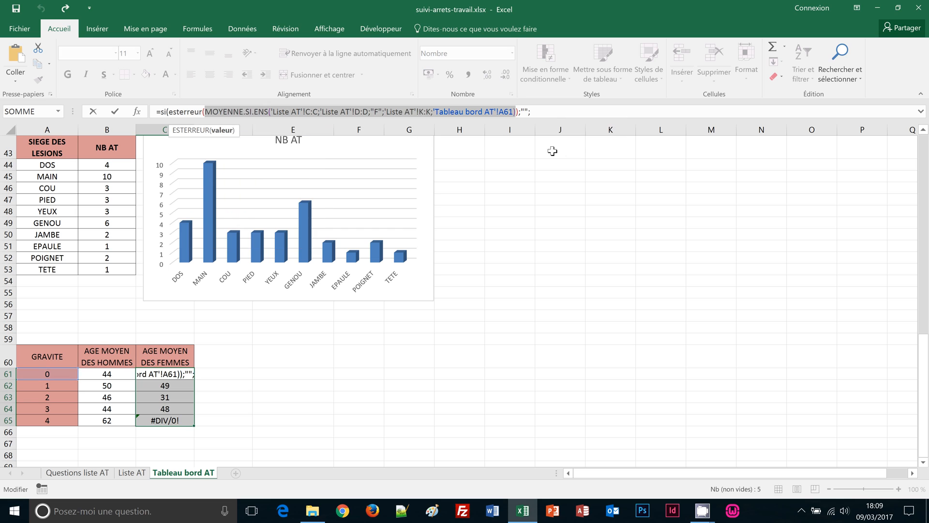
{"action": "left_click", "coordinate": [539, 114]}
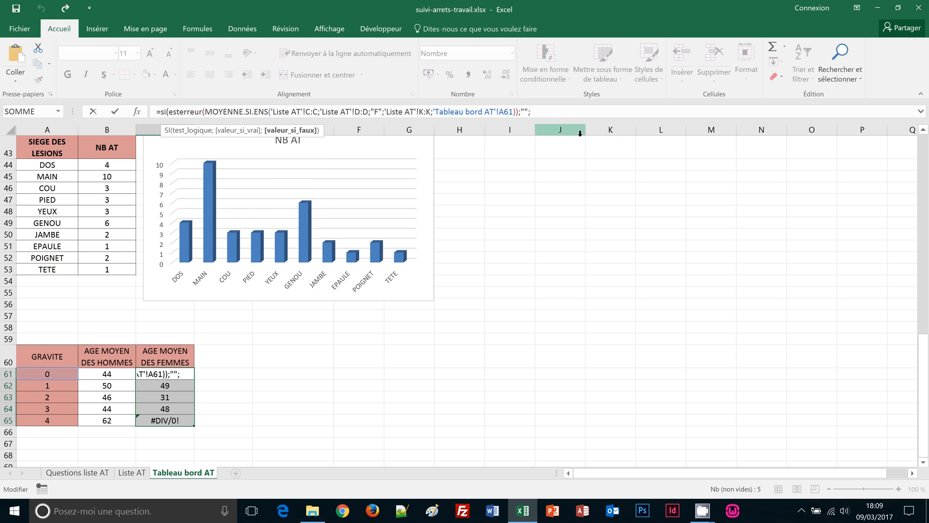
{"action": "key", "text": "ctrl+v"}
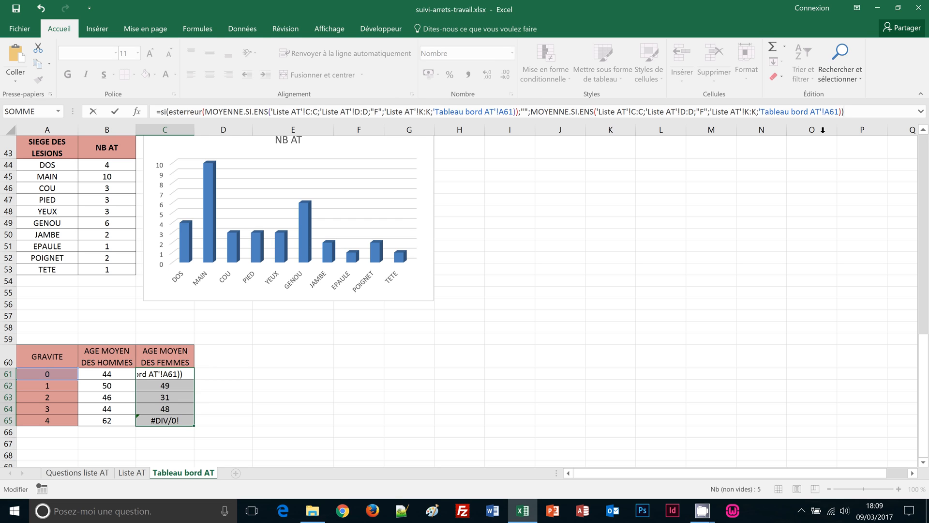
{"action": "key", "text": "ctrl+Return"}
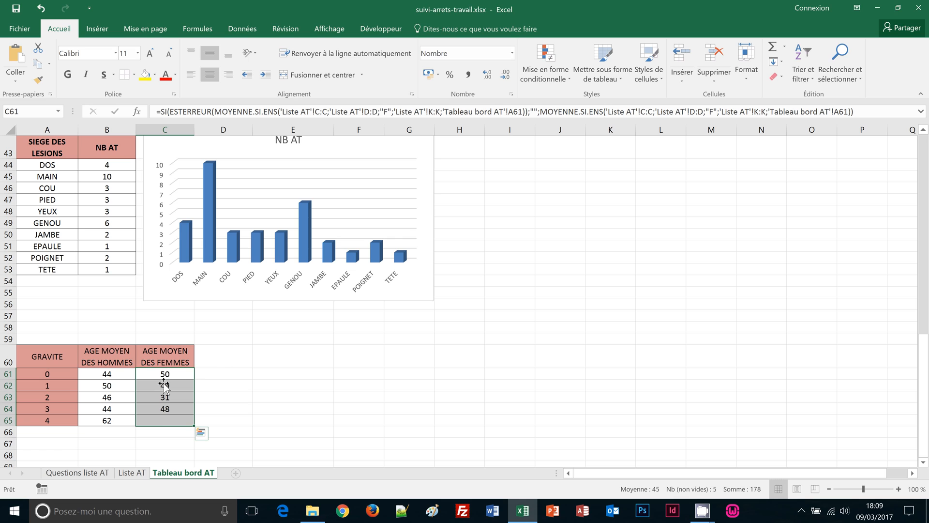
{"action": "left_click", "coordinate": [161, 421]}
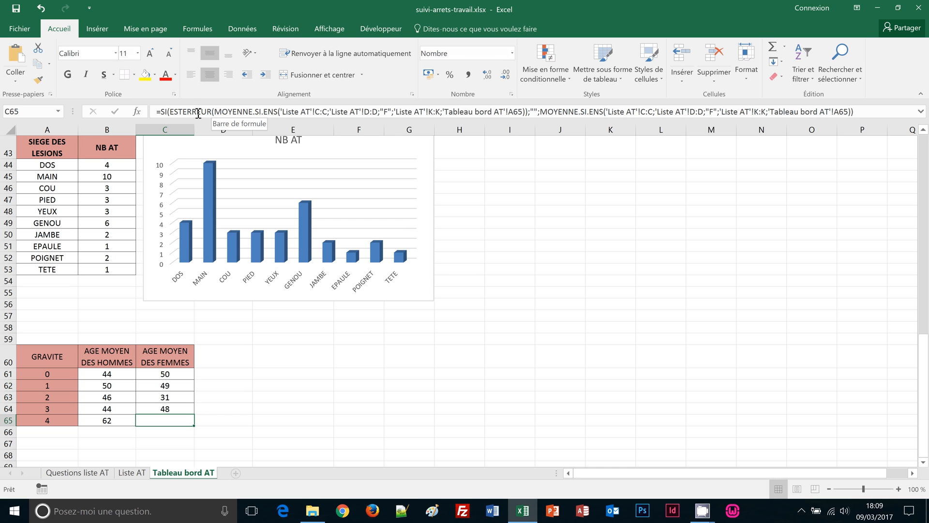
{"action": "left_click", "coordinate": [104, 375]}
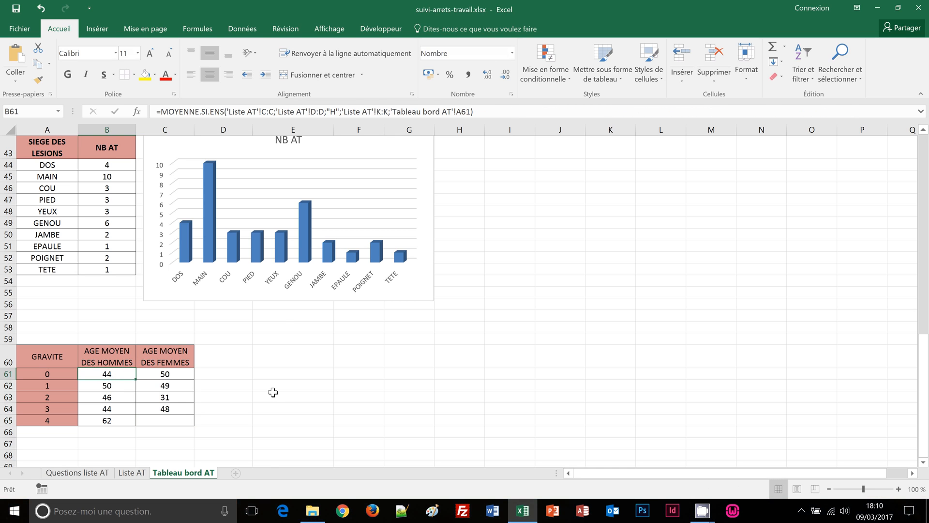